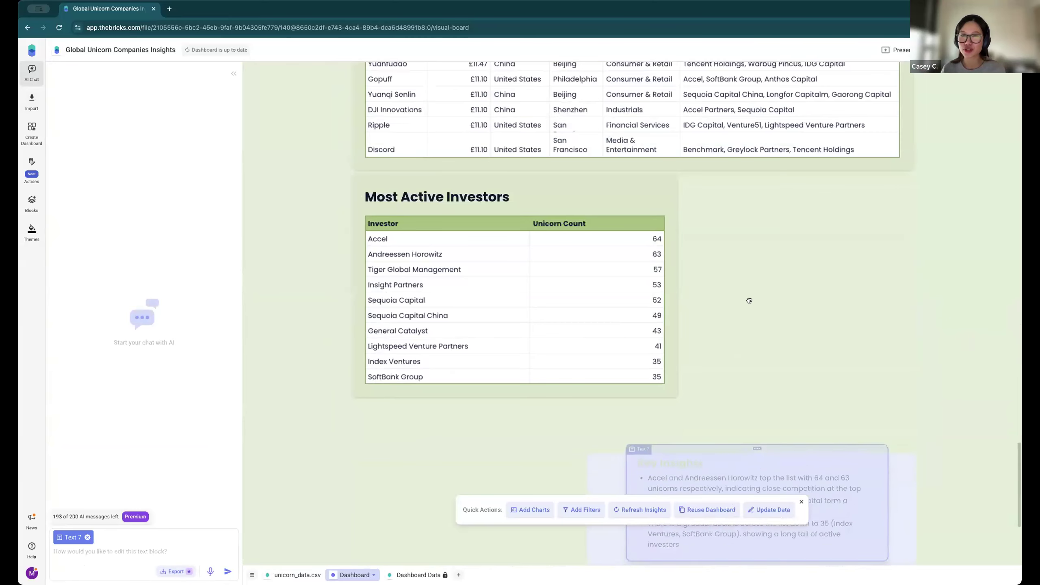
- Narrow the Global Unicorn Companies Insights title block from its right edge to about three quarters of the dashboard width
{"action": "scroll", "coordinate": [723, 351], "scroll_direction": "up", "scroll_amount": 10}
{"action": "scroll", "coordinate": [723, 350], "scroll_direction": "up", "scroll_amount": 4}
{"action": "scroll", "coordinate": [723, 351], "scroll_direction": "down", "scroll_amount": 13}
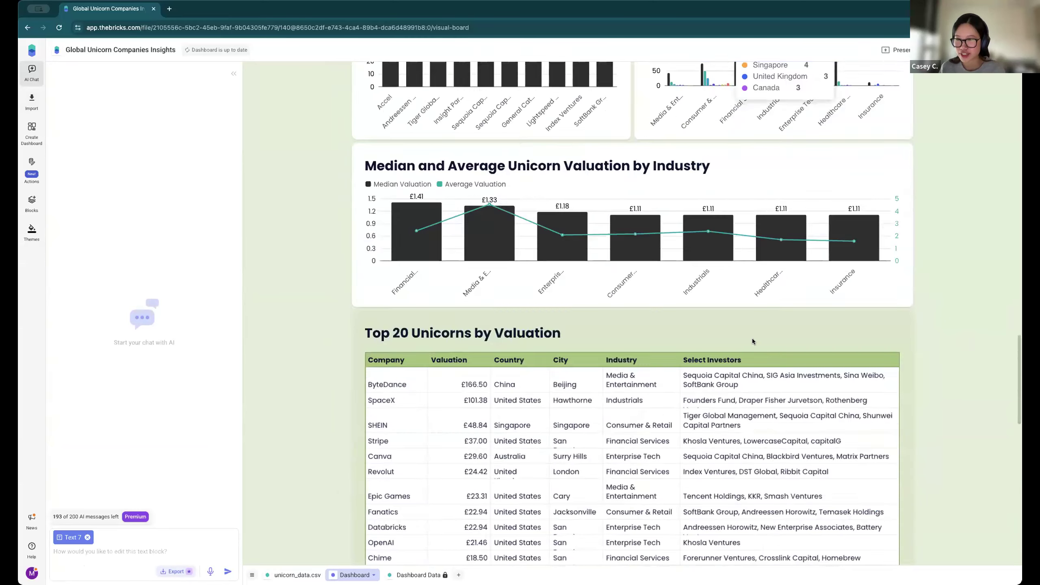
{"action": "left_click", "coordinate": [957, 261]}
{"action": "scroll", "coordinate": [808, 353], "scroll_direction": "up", "scroll_amount": 20}
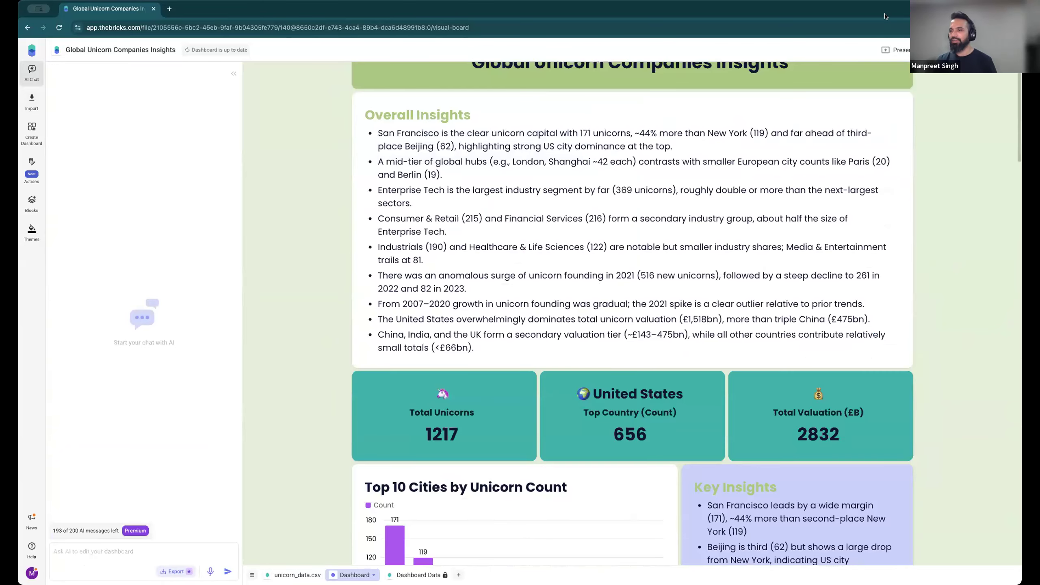
{"action": "scroll", "coordinate": [844, 108], "scroll_direction": "up", "scroll_amount": 2}
{"action": "left_click", "coordinate": [843, 113]}
{"action": "left_click_drag", "start_coordinate": [908, 121], "coordinate": [762, 137]}
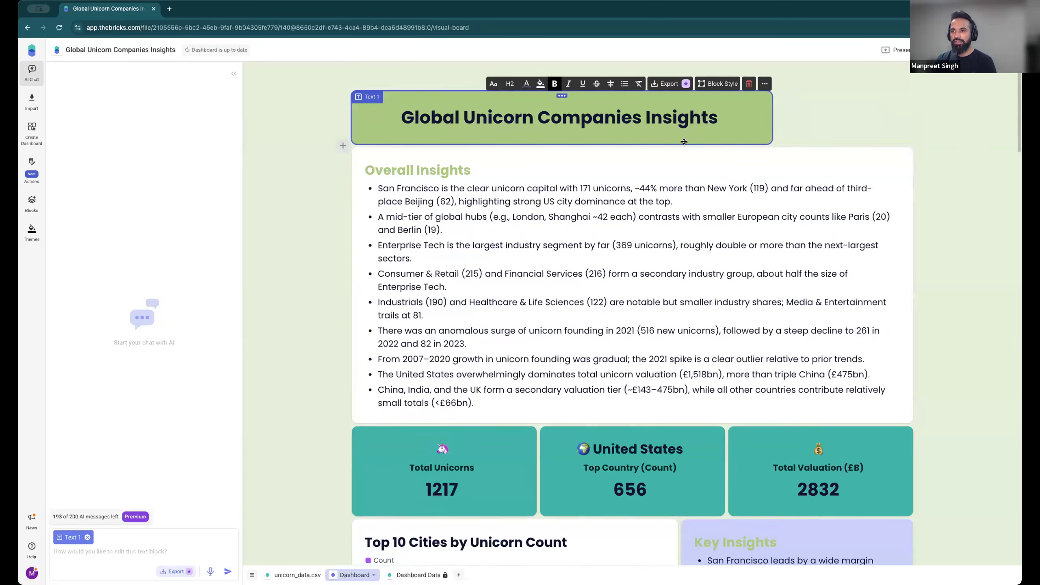
- Insert an image block in the empty space beside the title and upload the Bricks logo into it
{"action": "left_click", "coordinate": [833, 148]}
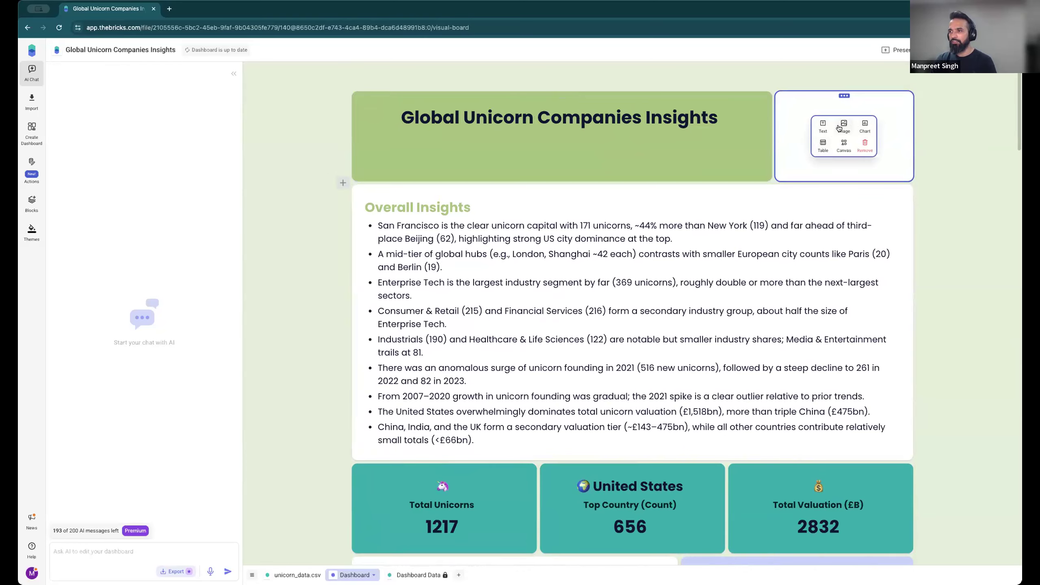
{"action": "left_click", "coordinate": [838, 128]}
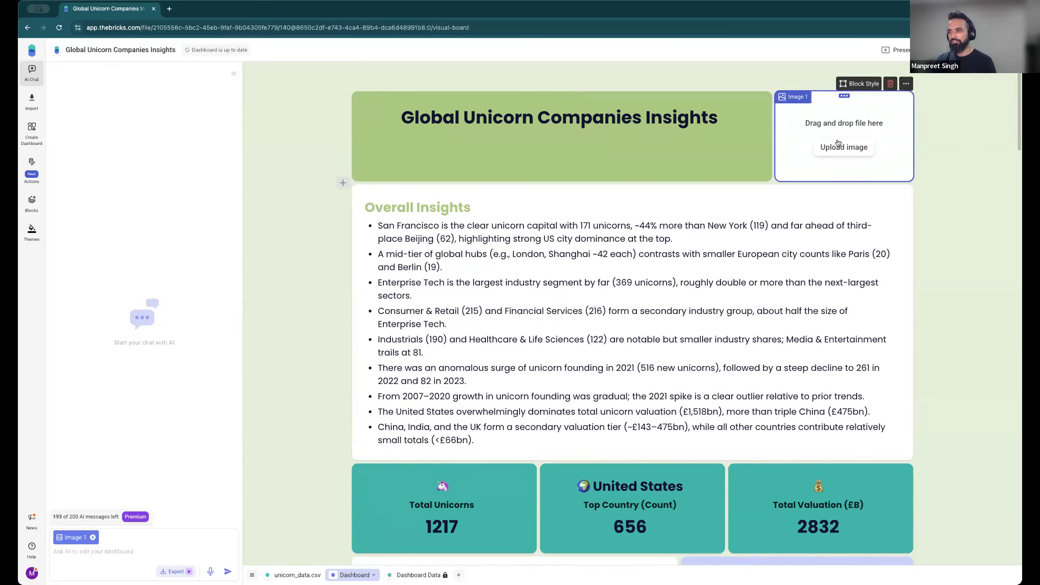
{"action": "left_click", "coordinate": [838, 149]}
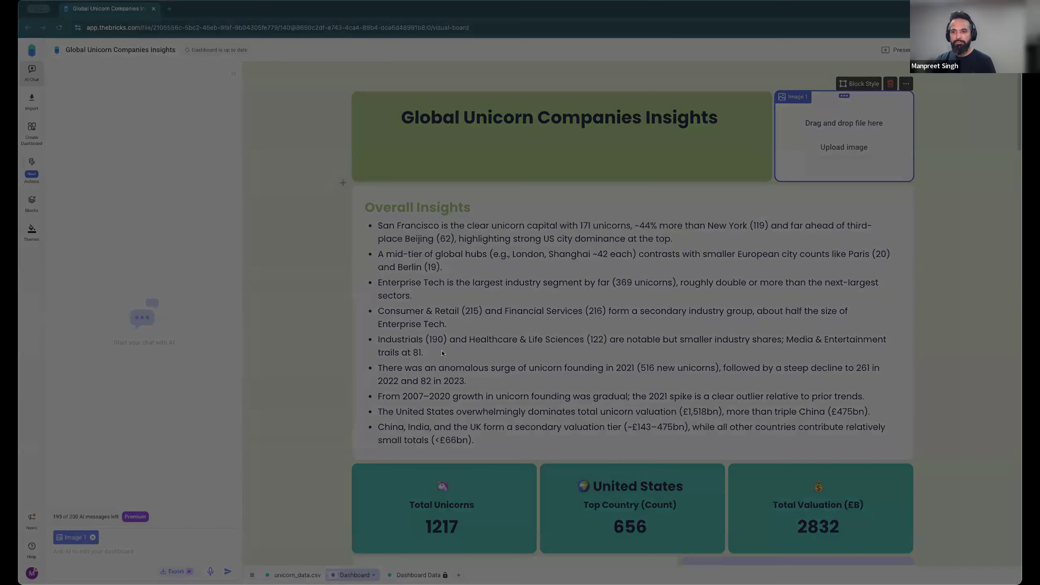
{"action": "double_click", "coordinate": [425, 263]}
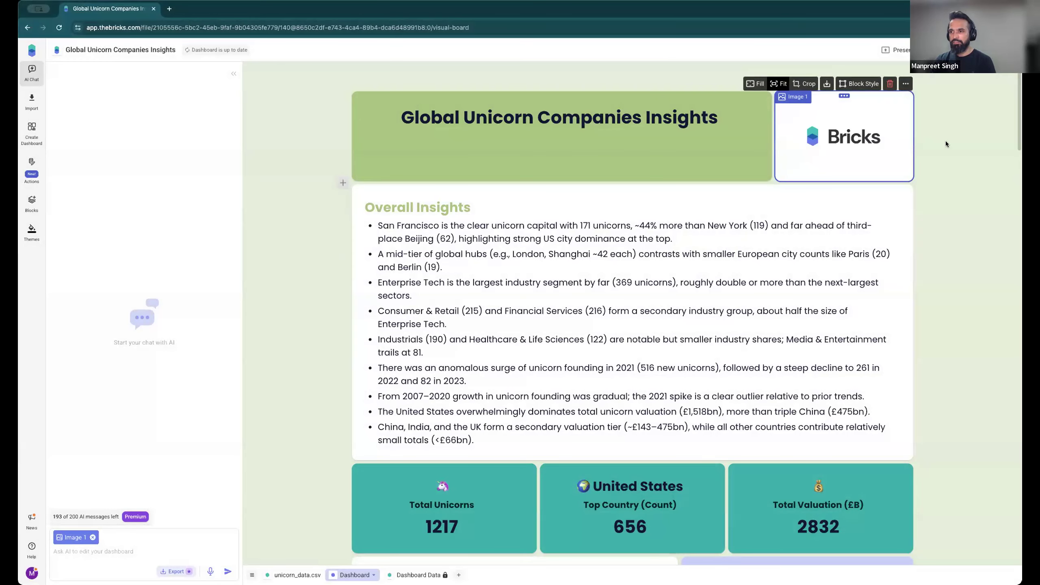
- Reduce the height of the title block and its neighbouring logo block to a slim header row, and deselect it
{"action": "left_click", "coordinate": [695, 149]}
{"action": "left_click", "coordinate": [690, 176]}
{"action": "mouse_move", "coordinate": [690, 180]}
{"action": "left_mouse_down"}
{"action": "mouse_move", "coordinate": [688, 213]}
{"action": "mouse_move", "coordinate": [690, 185]}
{"action": "left_mouse_up"}
{"action": "left_click_drag", "start_coordinate": [754, 181], "coordinate": [754, 147]}
{"action": "left_click", "coordinate": [951, 190]}
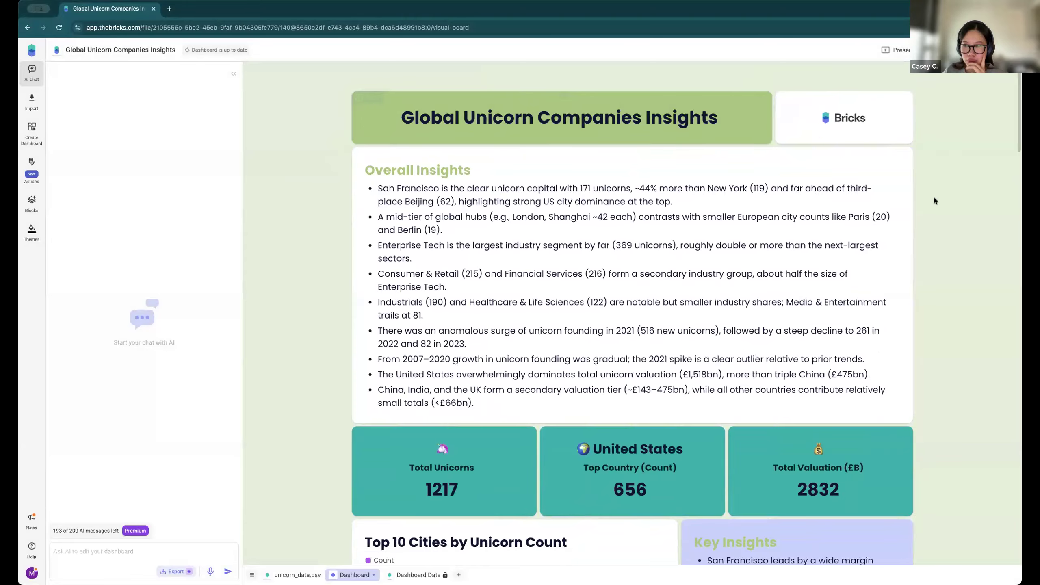
- Review the dashboard's charts and key insights, from the city counts down to the Top 20 Unicorns by Valuation table
{"action": "scroll", "coordinate": [775, 265], "scroll_direction": "down", "scroll_amount": 20}
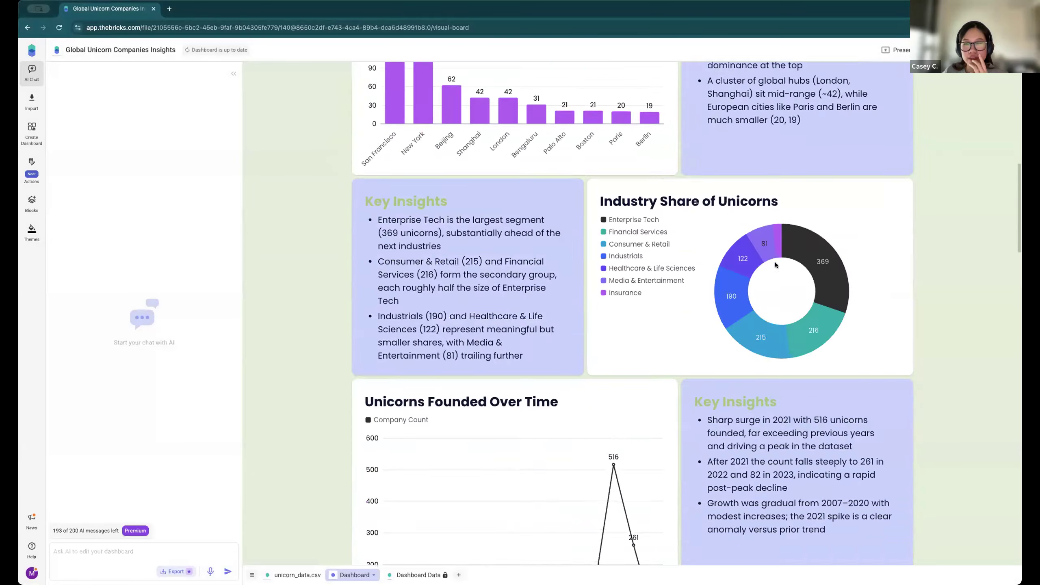
{"action": "scroll", "coordinate": [763, 278], "scroll_direction": "up", "scroll_amount": 1}
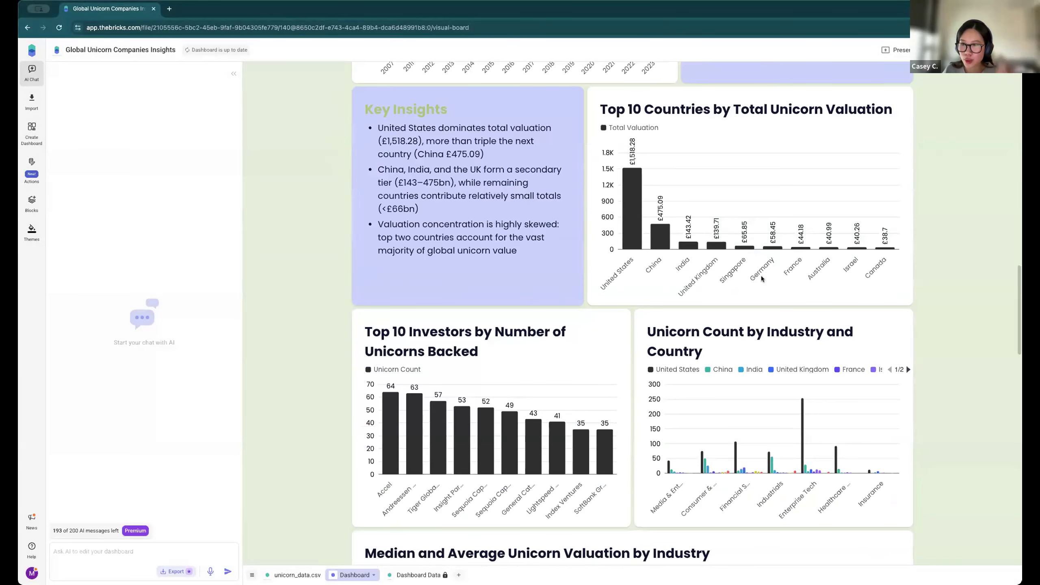
{"action": "scroll", "coordinate": [761, 279], "scroll_direction": "up", "scroll_amount": 1}
{"action": "scroll", "coordinate": [759, 276], "scroll_direction": "down", "scroll_amount": 5}
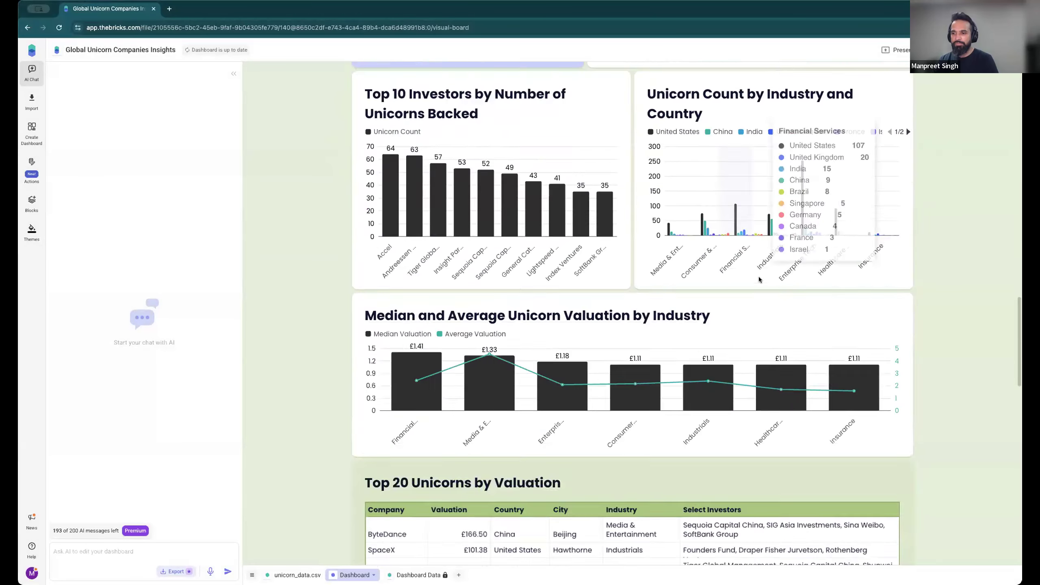
{"action": "scroll", "coordinate": [758, 279], "scroll_direction": "up", "scroll_amount": 5}
{"action": "scroll", "coordinate": [754, 278], "scroll_direction": "up", "scroll_amount": 10}
{"action": "scroll", "coordinate": [752, 281], "scroll_direction": "down", "scroll_amount": 10}
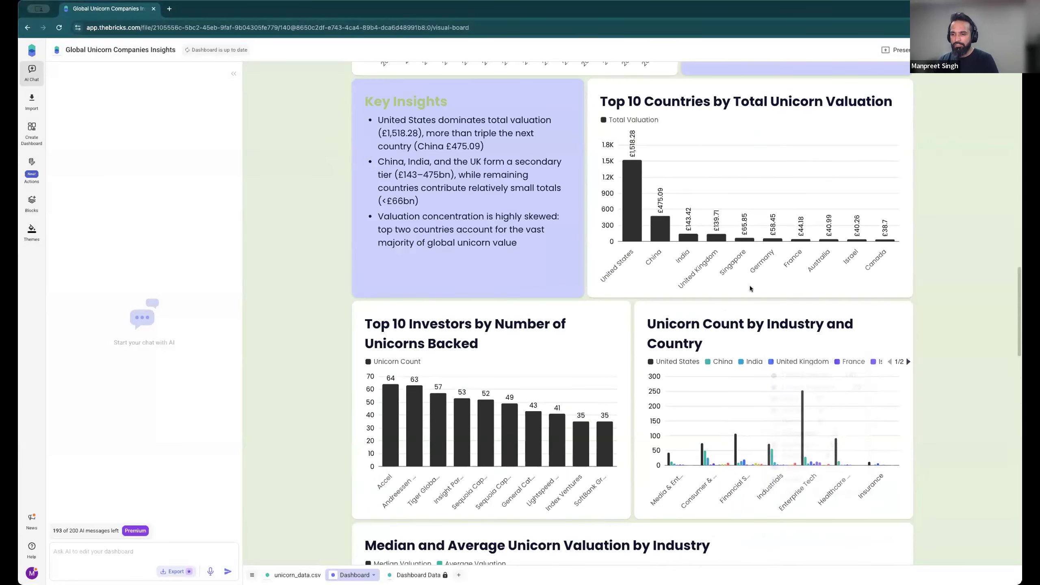
{"action": "scroll", "coordinate": [749, 286], "scroll_direction": "up", "scroll_amount": 4}
{"action": "scroll", "coordinate": [746, 290], "scroll_direction": "up", "scroll_amount": 10}
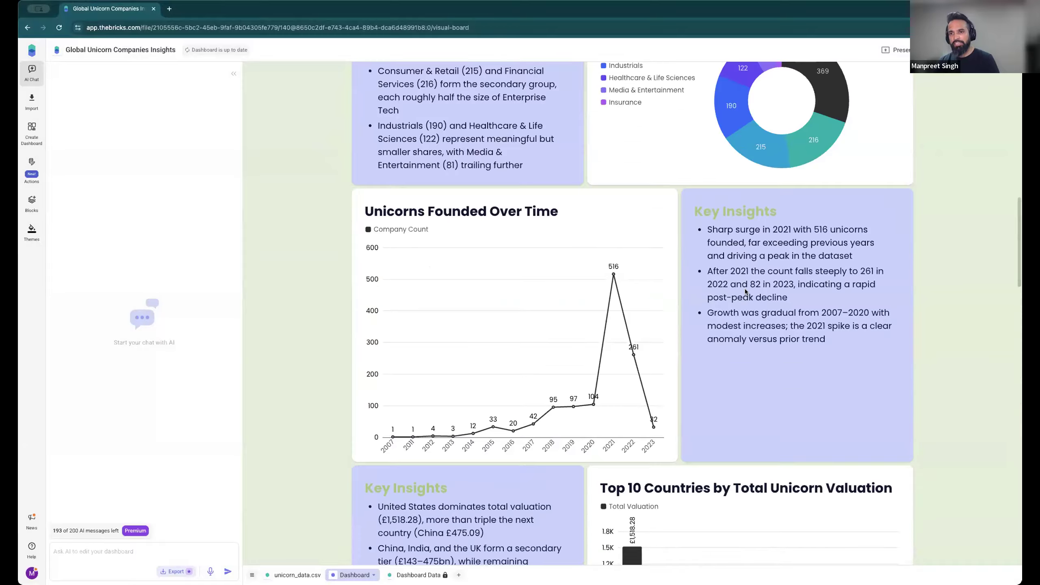
{"action": "scroll", "coordinate": [743, 290], "scroll_direction": "down", "scroll_amount": 11}
{"action": "scroll", "coordinate": [743, 289], "scroll_direction": "down", "scroll_amount": 10}
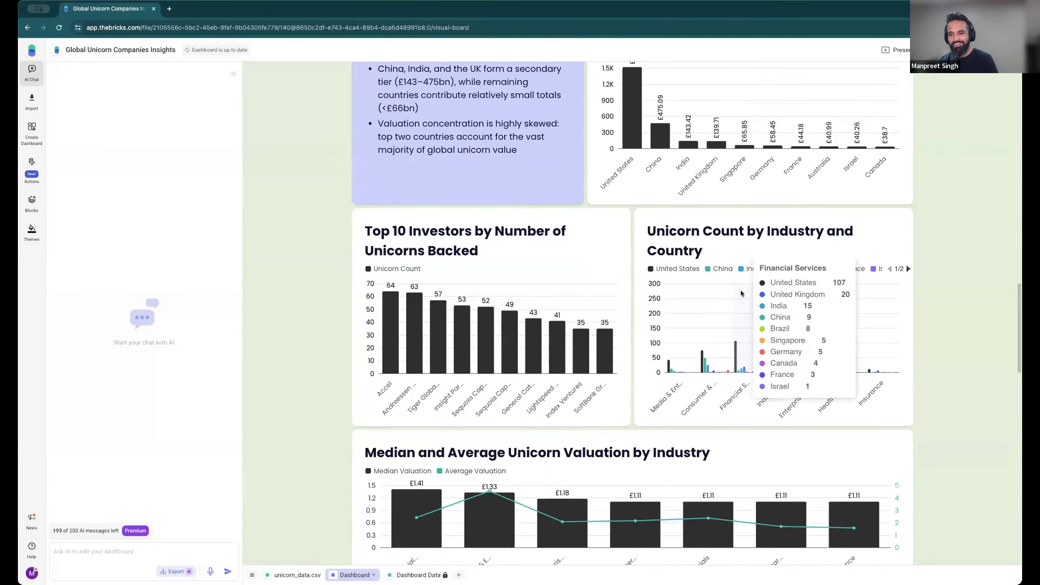
{"action": "scroll", "coordinate": [410, 458], "scroll_direction": "down", "scroll_amount": 6}
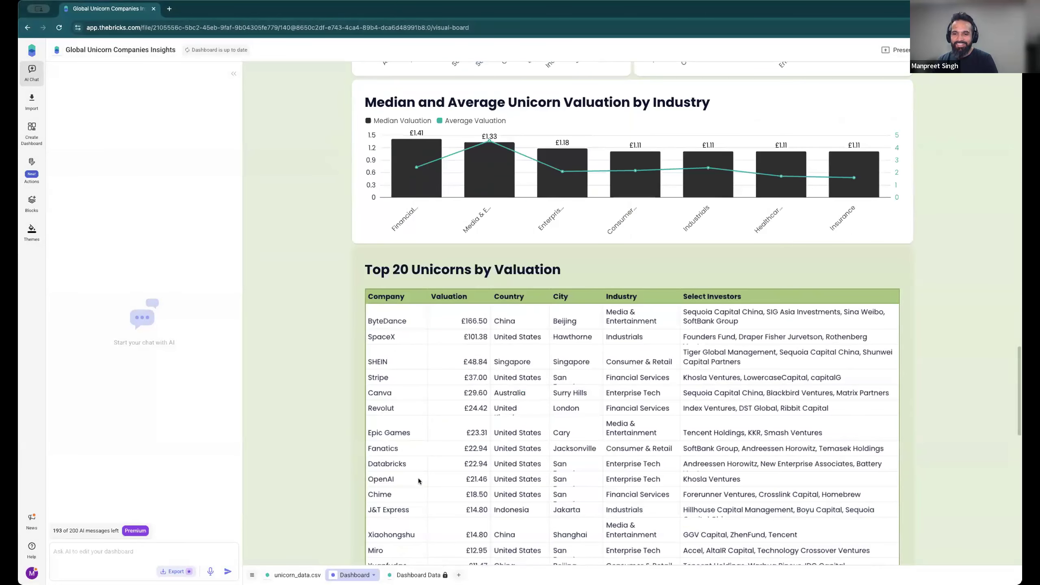
- Check the unicorn_data.csv source table, and examine the dashboard's charts, valuation table and investor table against it
{"action": "left_click", "coordinate": [296, 574]}
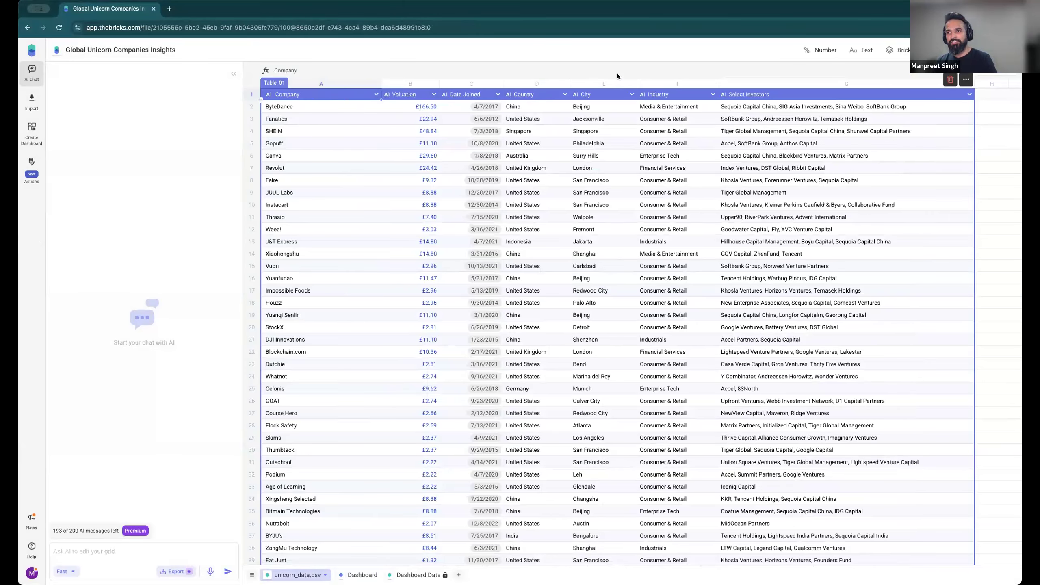
{"action": "left_click", "coordinate": [360, 575]}
{"action": "scroll", "coordinate": [608, 437], "scroll_direction": "down", "scroll_amount": 10}
{"action": "scroll", "coordinate": [607, 437], "scroll_direction": "down", "scroll_amount": 15}
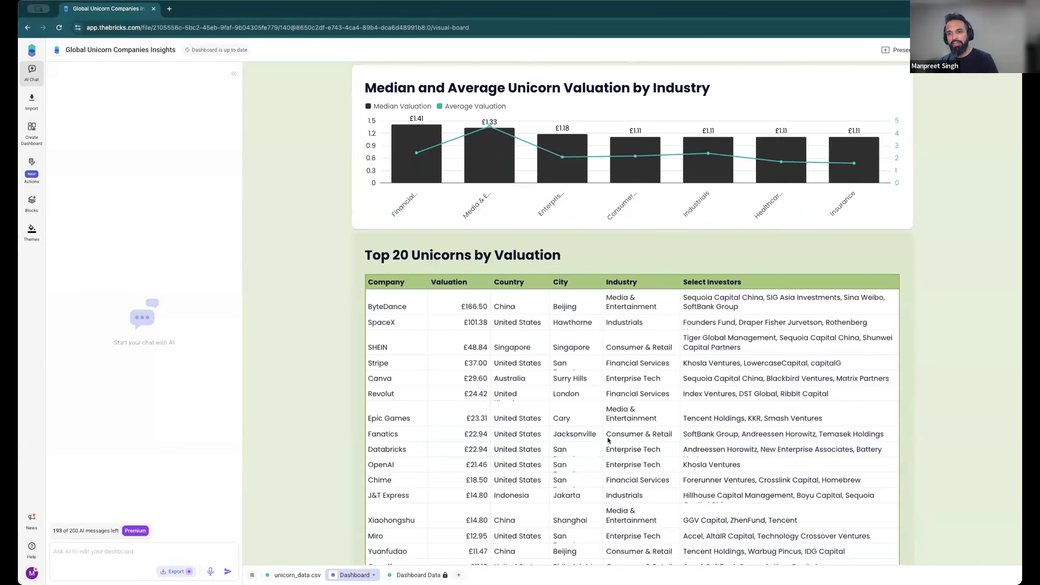
{"action": "scroll", "coordinate": [422, 457], "scroll_direction": "up", "scroll_amount": 10}
{"action": "scroll", "coordinate": [499, 425], "scroll_direction": "down", "scroll_amount": 3}
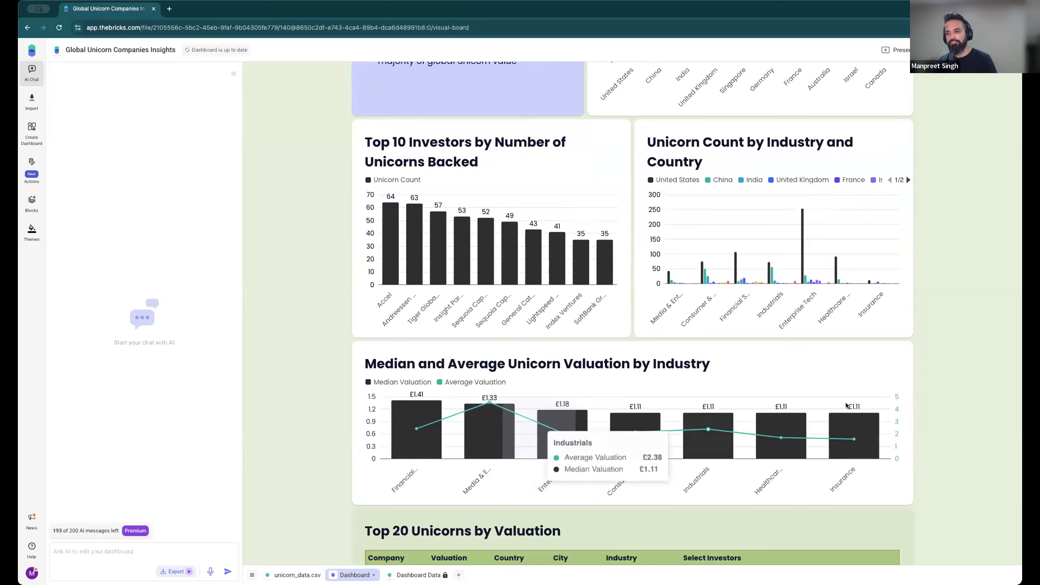
{"action": "scroll", "coordinate": [806, 324], "scroll_direction": "up", "scroll_amount": 8}
{"action": "scroll", "coordinate": [812, 334], "scroll_direction": "up", "scroll_amount": 5}
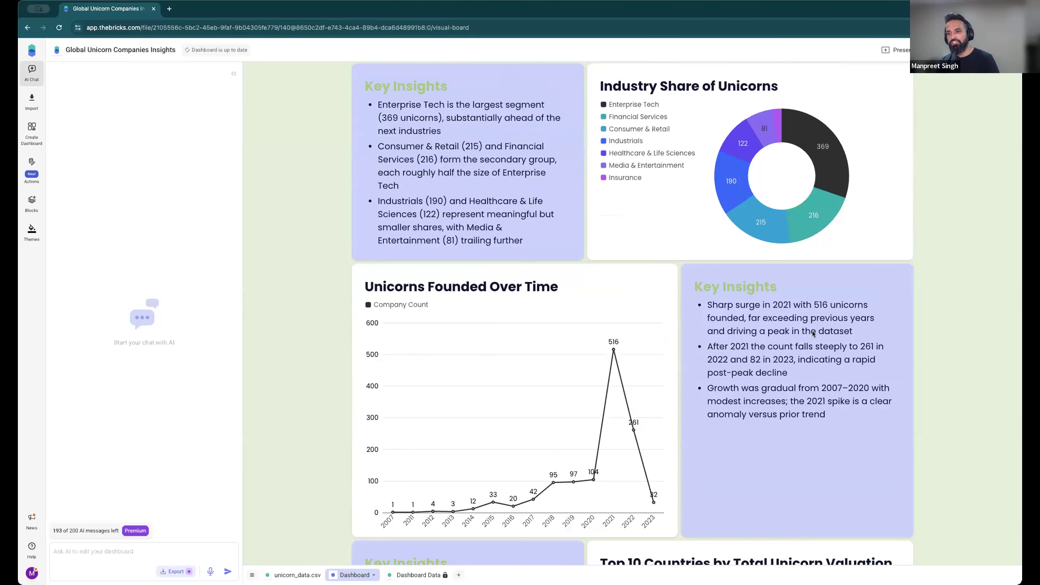
{"action": "scroll", "coordinate": [809, 335], "scroll_direction": "down", "scroll_amount": 12}
{"action": "scroll", "coordinate": [787, 337], "scroll_direction": "down", "scroll_amount": 10}
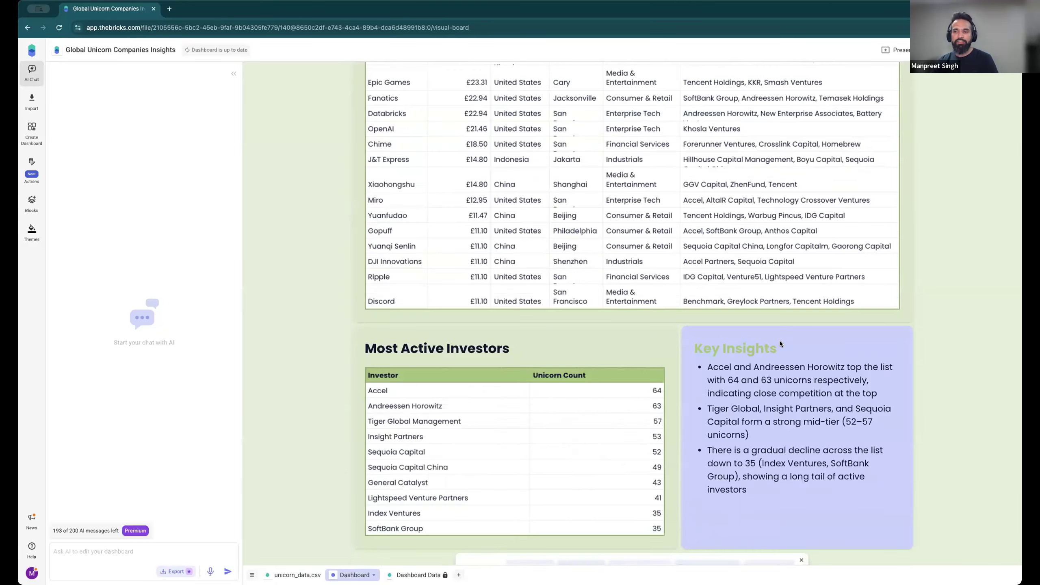
{"action": "scroll", "coordinate": [780, 335], "scroll_direction": "up", "scroll_amount": 10}
{"action": "scroll", "coordinate": [780, 335], "scroll_direction": "up", "scroll_amount": 5}
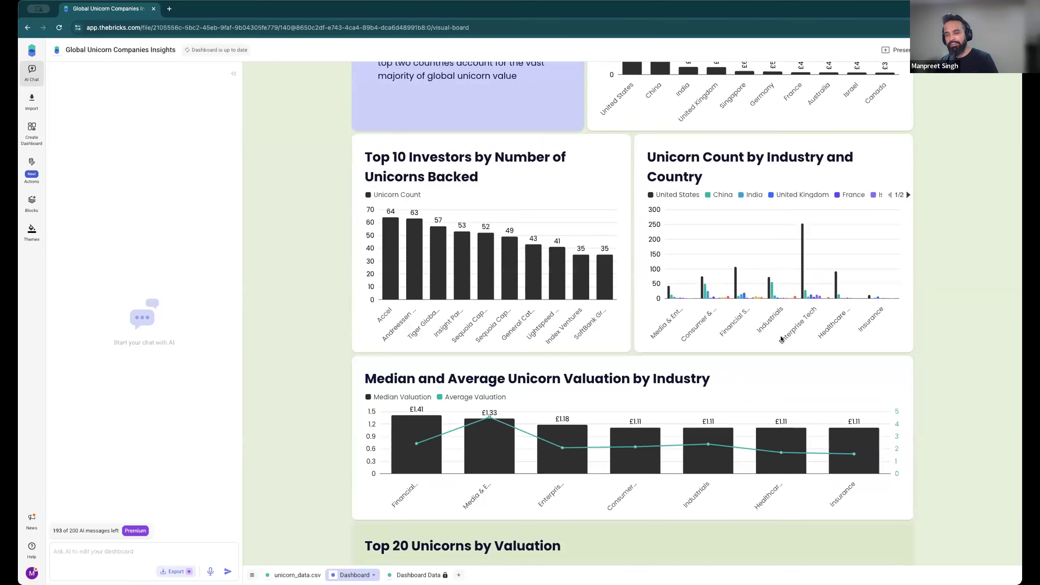
{"action": "scroll", "coordinate": [781, 333], "scroll_direction": "down", "scroll_amount": 8}
{"action": "scroll", "coordinate": [781, 333], "scroll_direction": "down", "scroll_amount": 8}
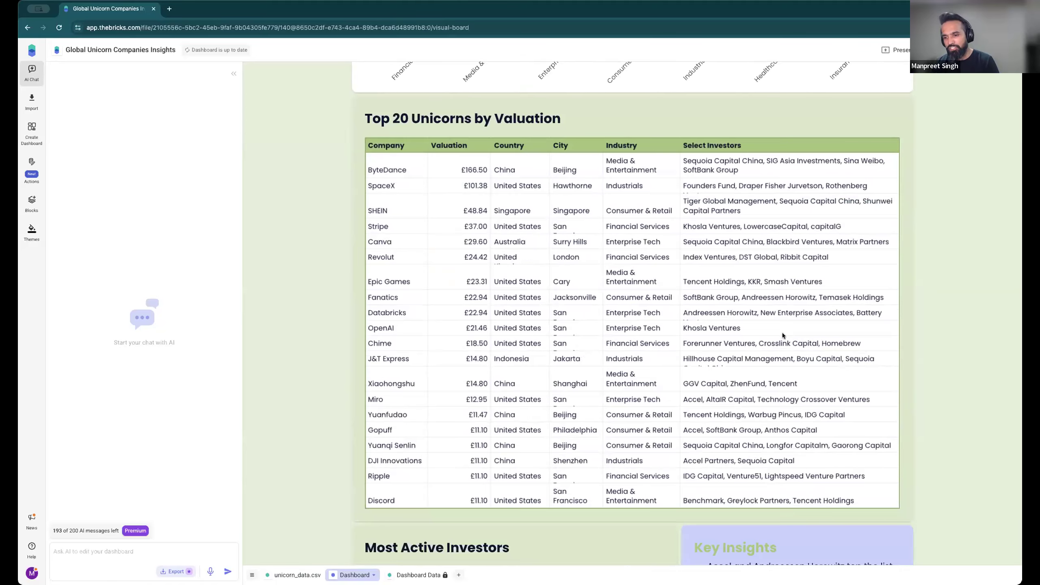
- Generate AI suggestions for new charts and add only Top 10 Cities by Total Unicorn Valuation to the dashboard
{"action": "scroll", "coordinate": [790, 344], "scroll_direction": "down", "scroll_amount": 2}
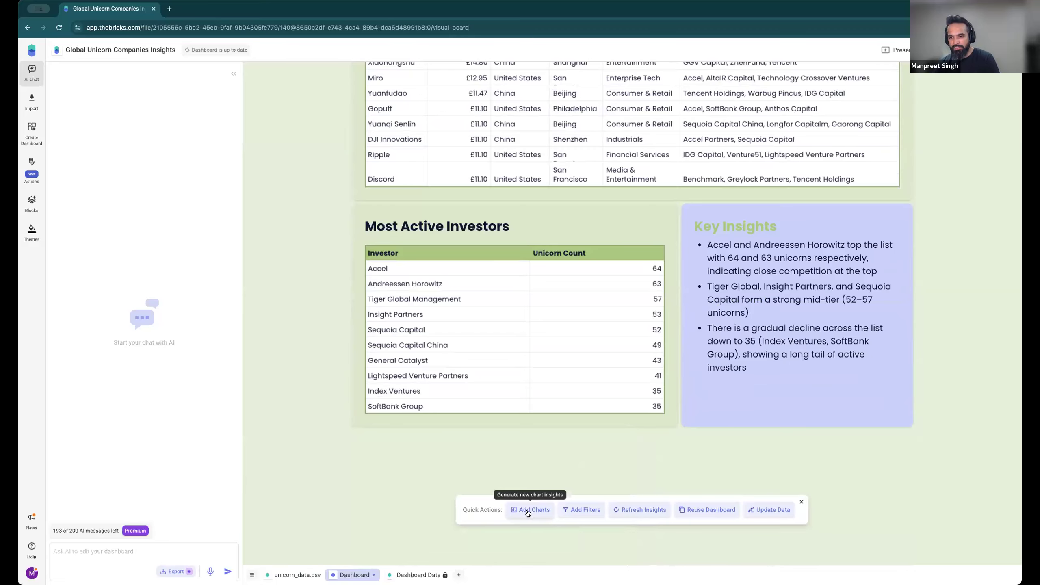
{"action": "left_click", "coordinate": [528, 512]}
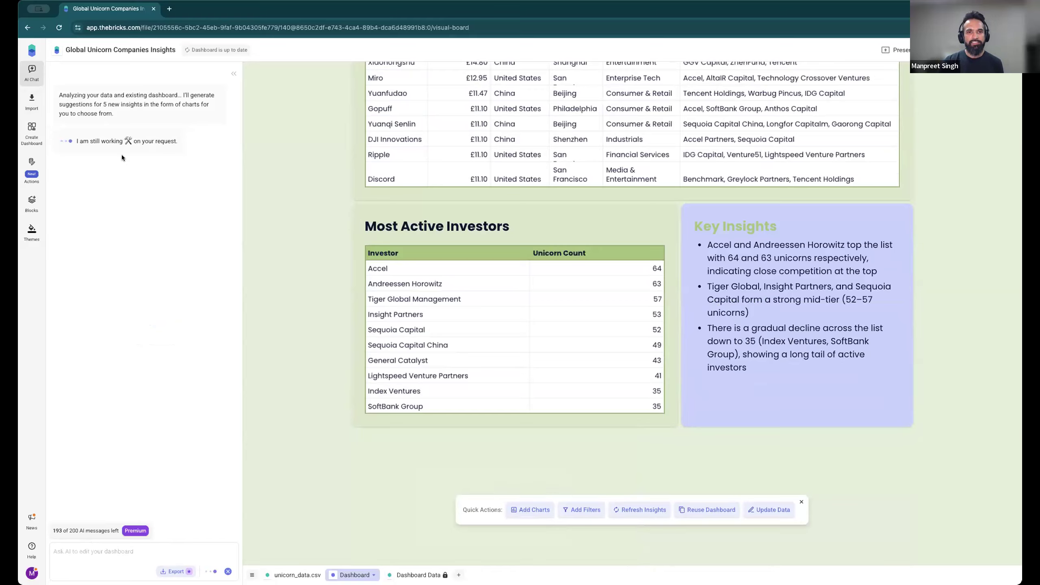
{"action": "left_click_drag", "start_coordinate": [112, 110], "coordinate": [65, 95]}
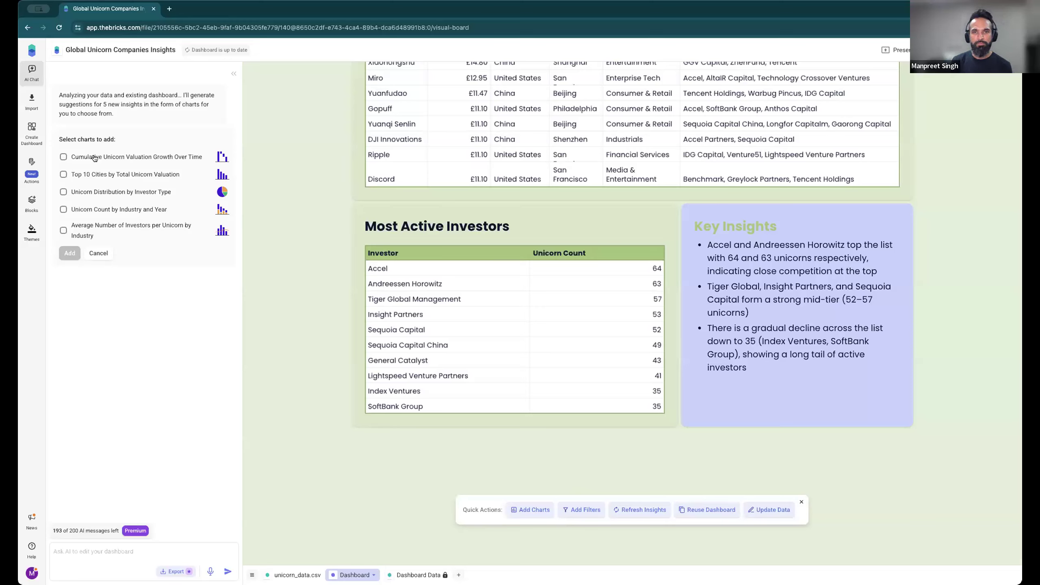
{"action": "left_click", "coordinate": [63, 192]}
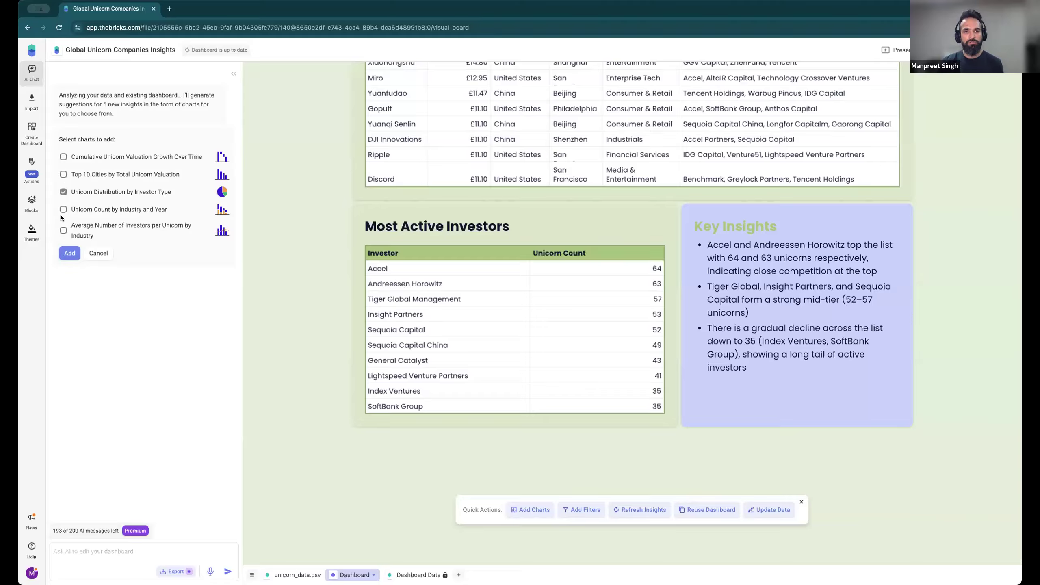
{"action": "left_click", "coordinate": [63, 175]}
{"action": "left_click", "coordinate": [63, 193]}
{"action": "left_click", "coordinate": [68, 248]}
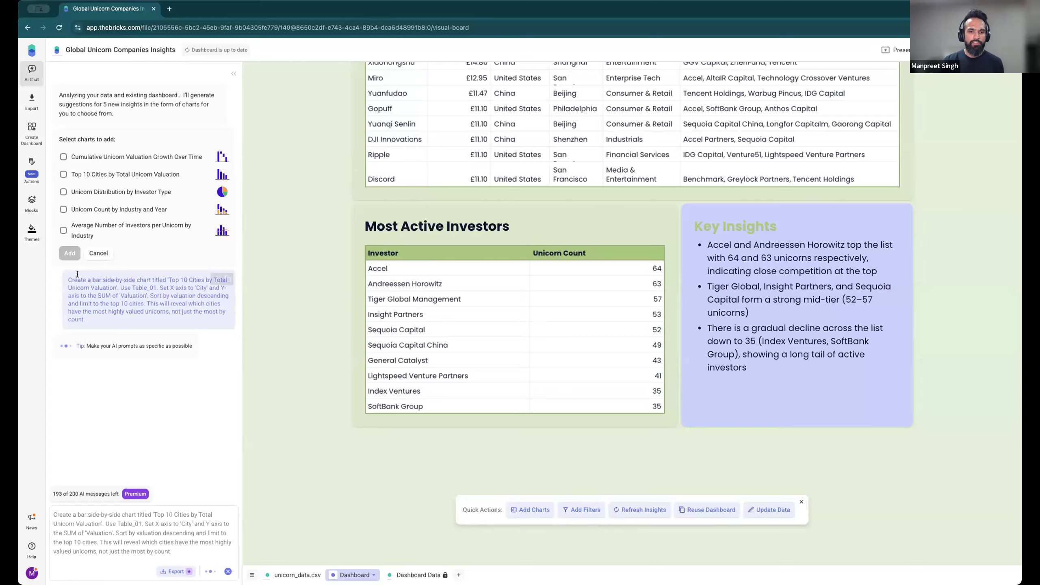
{"action": "mouse_move", "coordinate": [68, 280]}
{"action": "left_mouse_down"}
{"action": "mouse_move", "coordinate": [122, 301]}
{"action": "mouse_move", "coordinate": [119, 325]}
{"action": "mouse_move", "coordinate": [131, 321]}
{"action": "mouse_move", "coordinate": [84, 289]}
{"action": "left_mouse_up"}
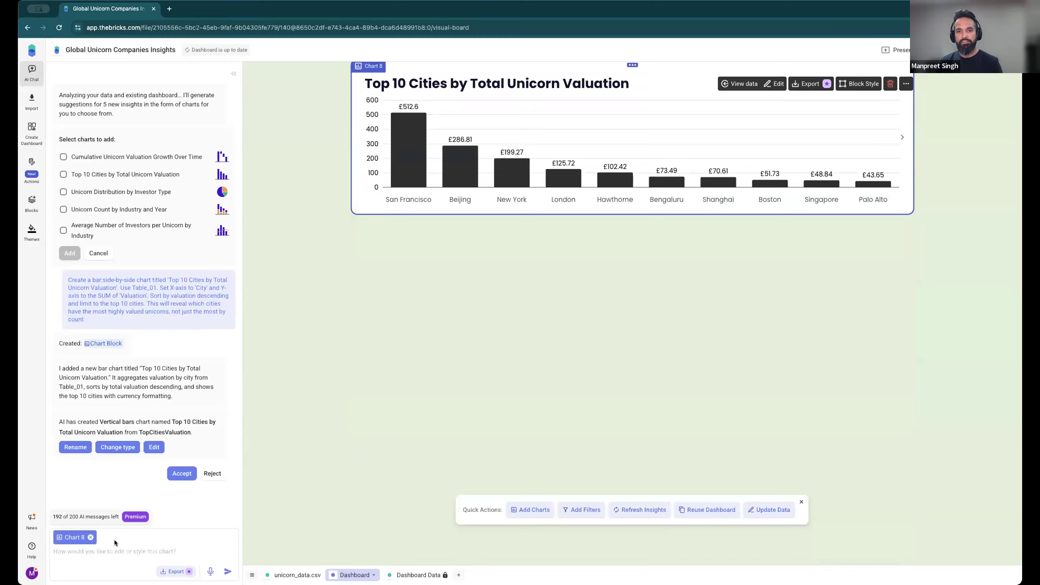
{"action": "mouse_move", "coordinate": [475, 326]}
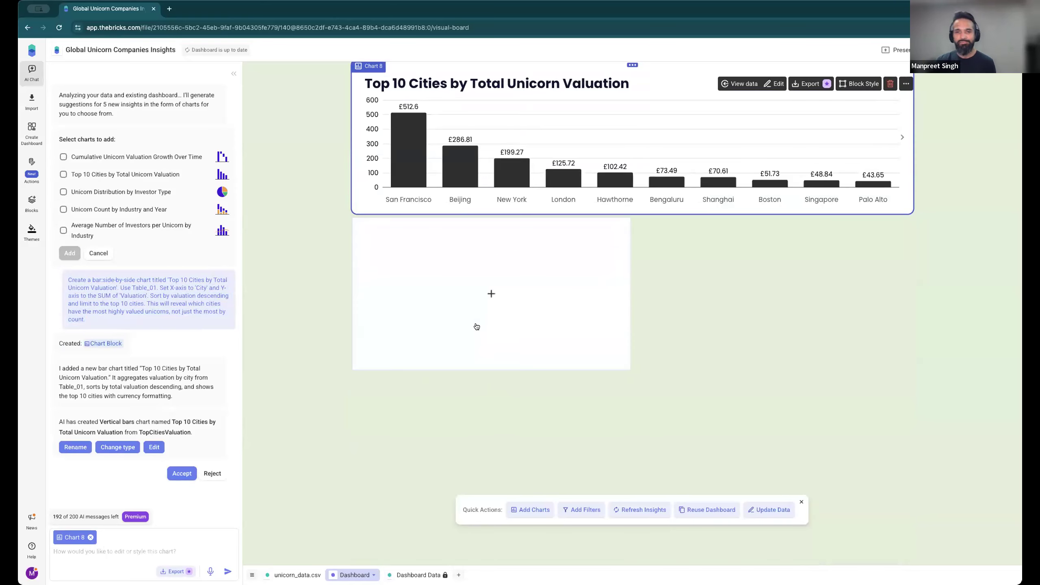
{"action": "scroll", "coordinate": [495, 313], "scroll_direction": "up", "scroll_amount": 15}
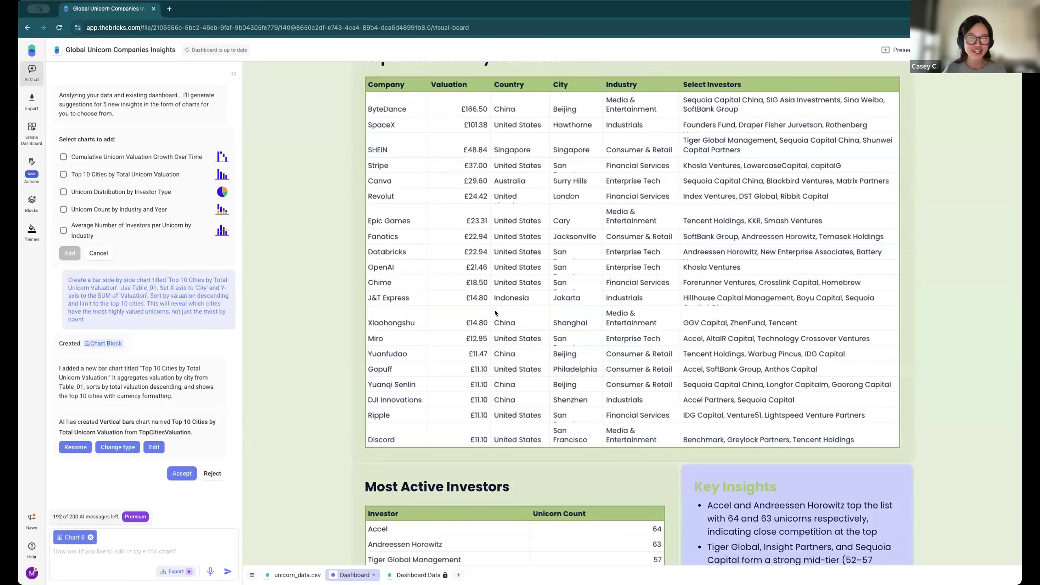
{"action": "scroll", "coordinate": [494, 309], "scroll_direction": "down", "scroll_amount": 10}
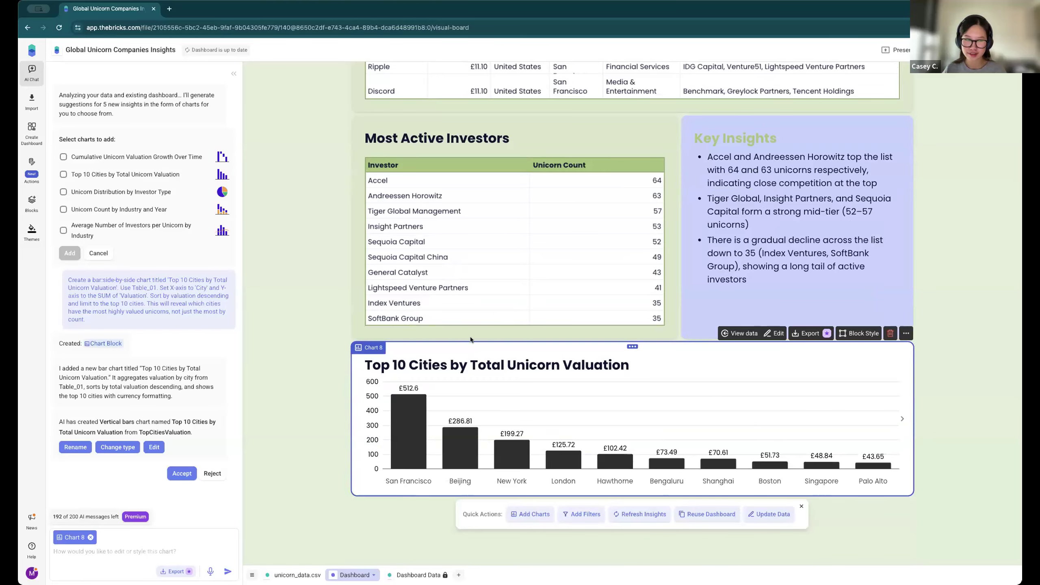
{"action": "left_click", "coordinate": [106, 549]}
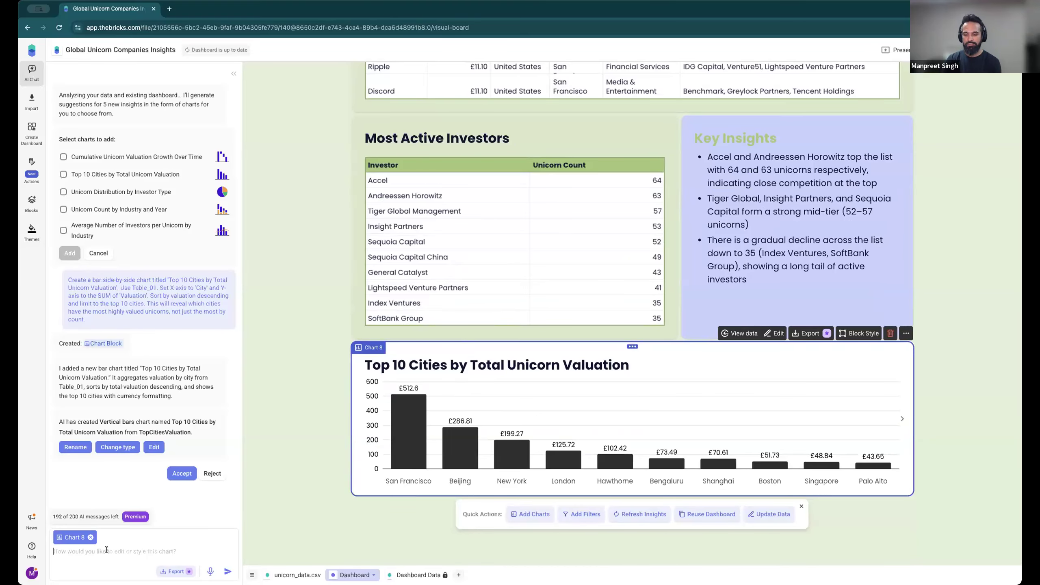
{"action": "type", "text": "i wa"}
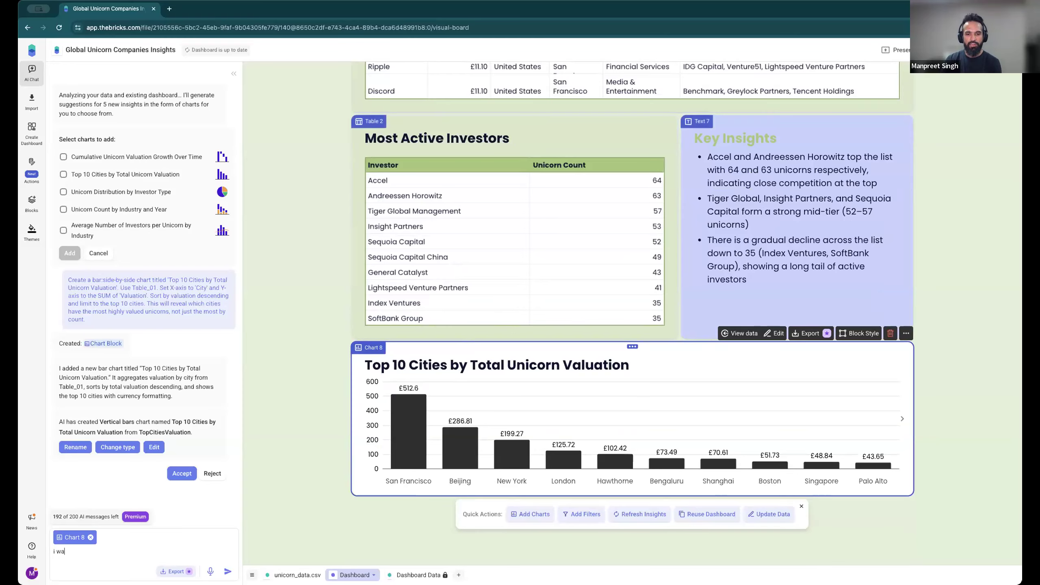
{"action": "type", "text": "nt chart"}
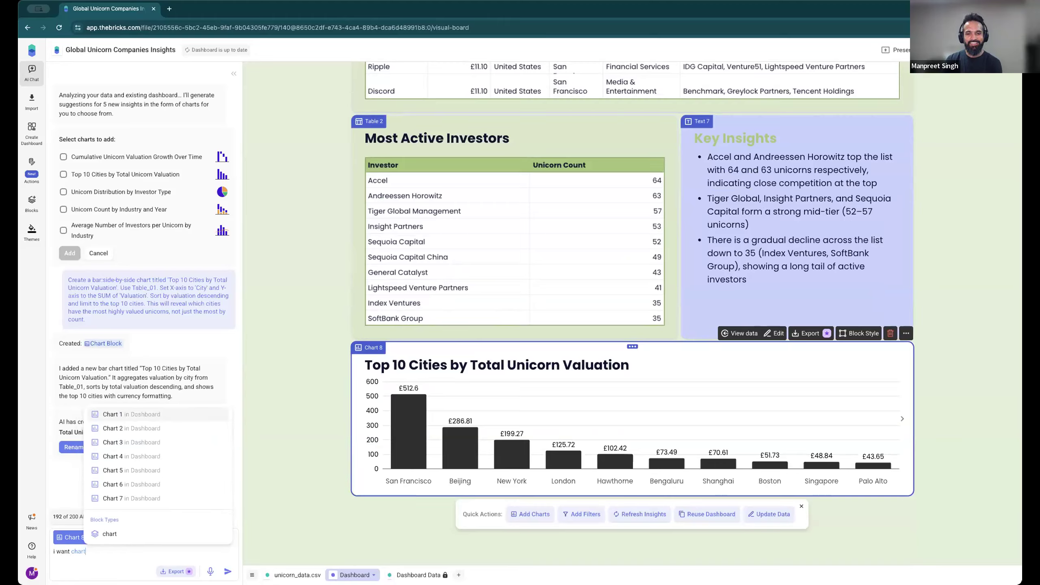
{"action": "key", "text": "Return"}
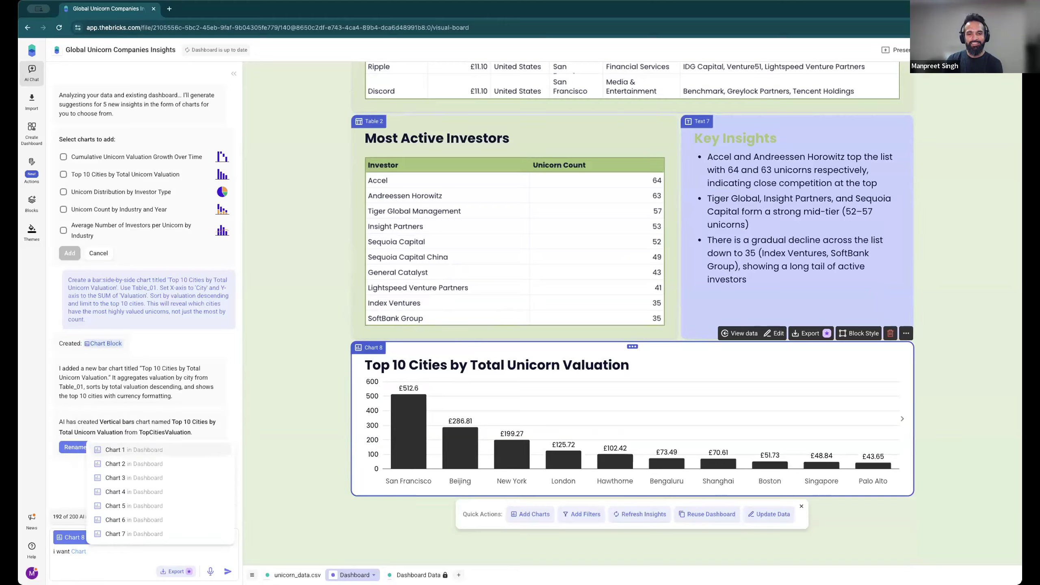
{"action": "key", "text": "Return"}
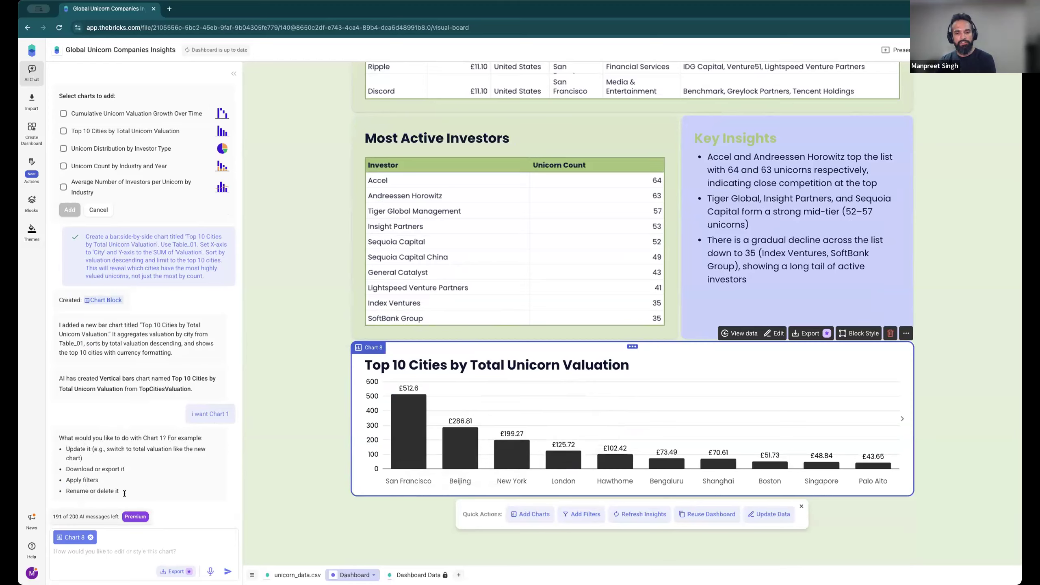
- Ask the AI chat to create a chart showing investors from US
{"action": "left_click", "coordinate": [115, 545]}
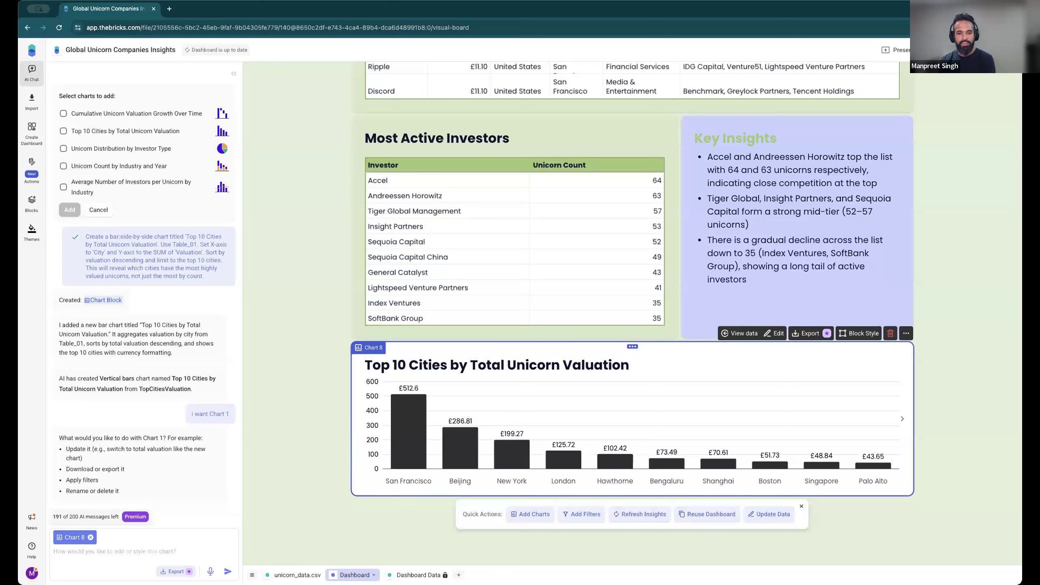
{"action": "type", "text": "i want to cr"}
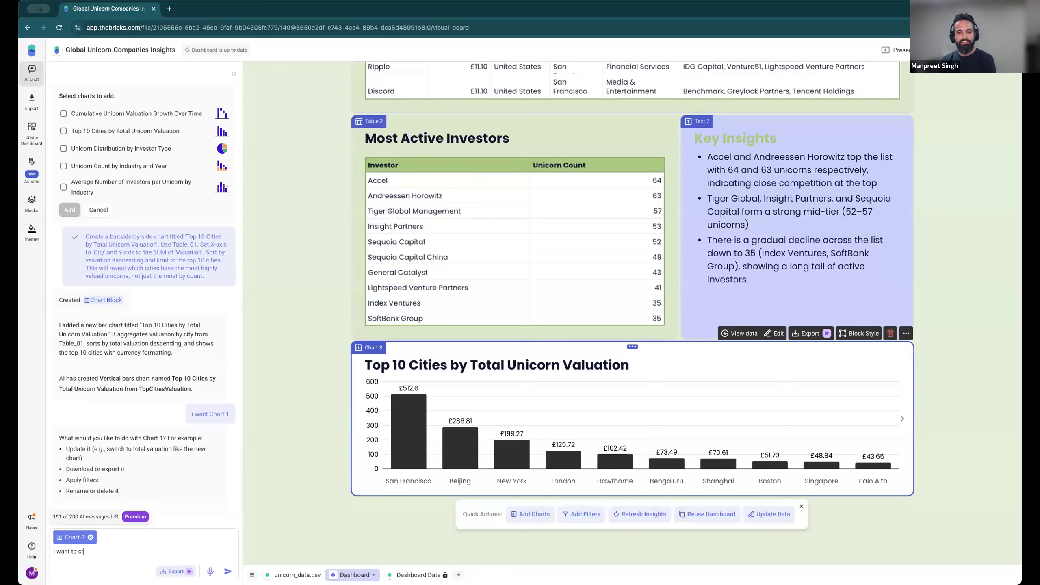
{"action": "type", "text": "eate a chart showing"}
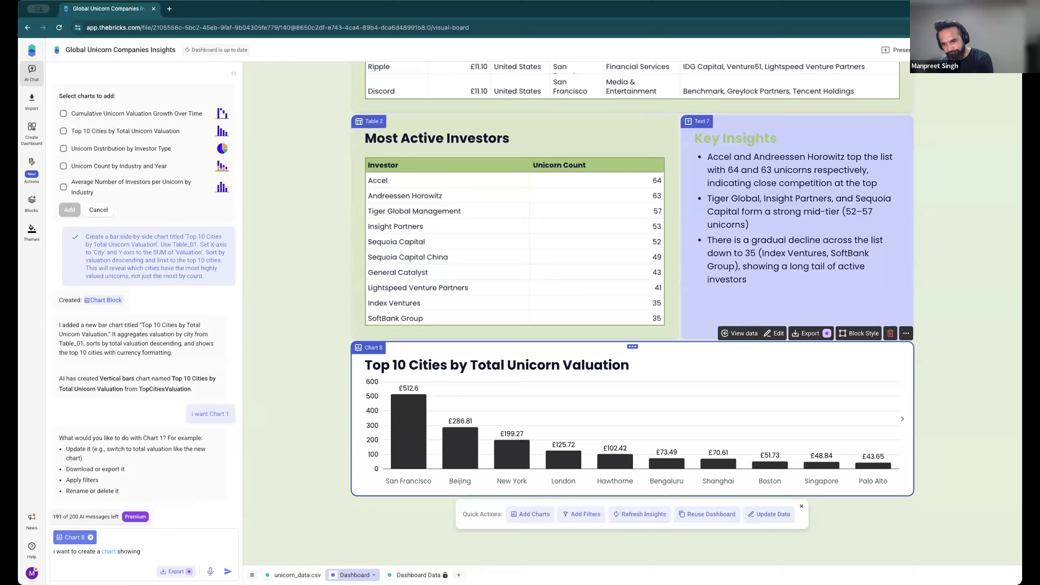
{"action": "type", "text": "inver"}
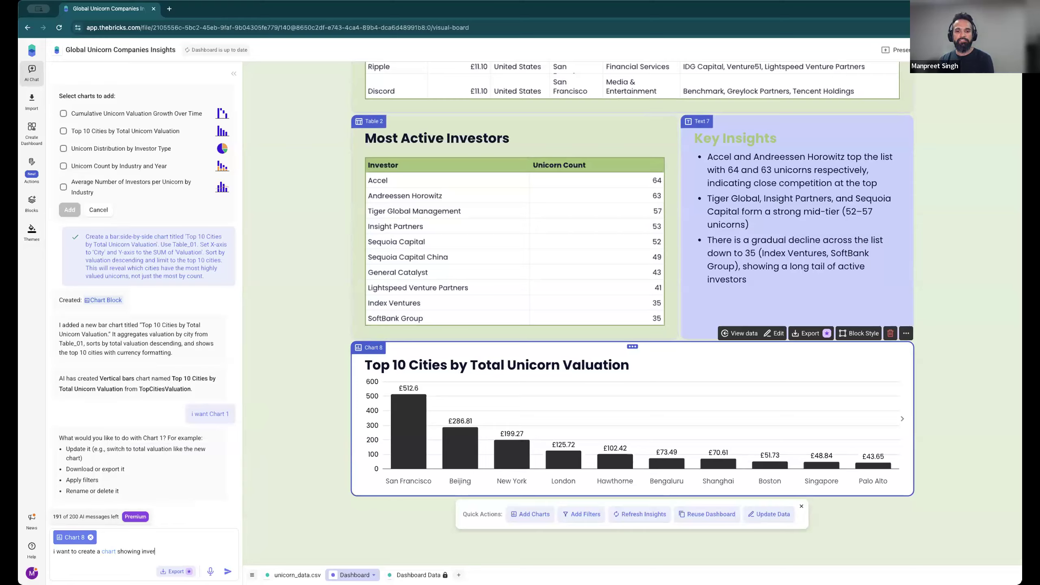
{"action": "key", "text": "BackSpace"}
{"action": "type", "text": "stors from US"}
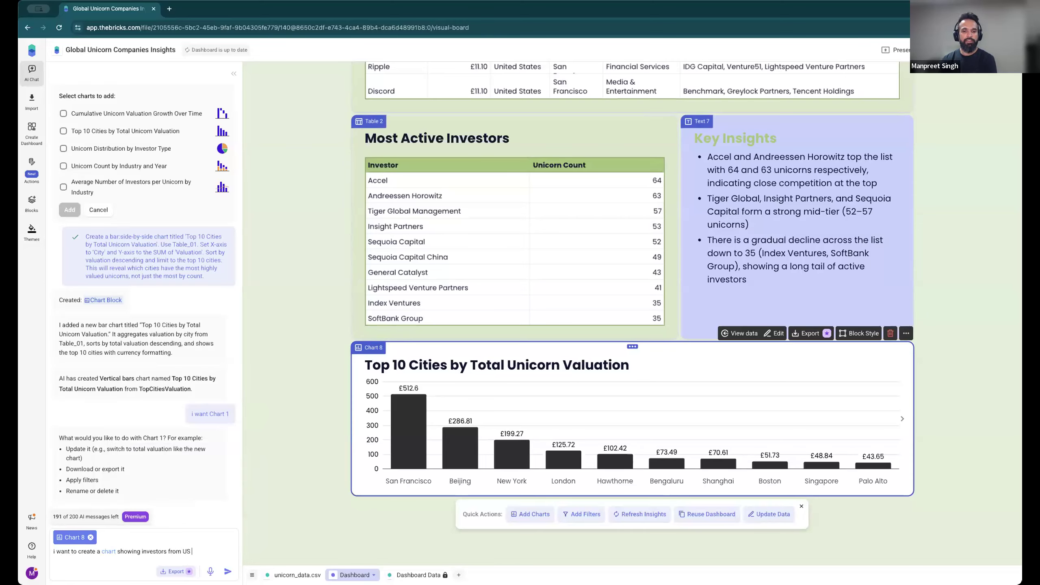
{"action": "key", "text": "Return"}
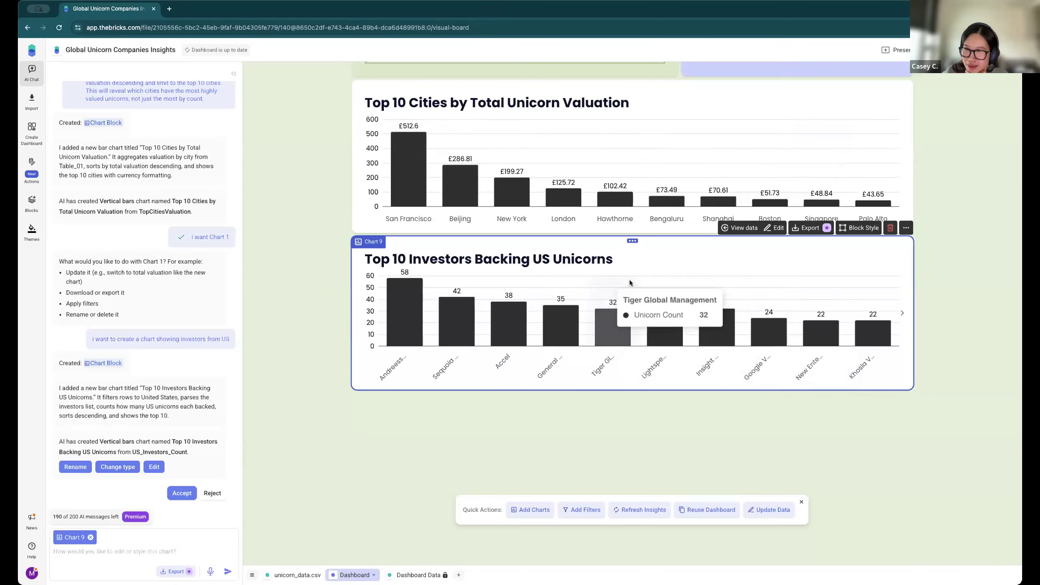
- Examine the new Top 10 Investors Backing US Unicorns chart alongside the city valuation chart, the Most Active Investors table and the unicorn valuation table
{"action": "scroll", "coordinate": [646, 287], "scroll_direction": "up", "scroll_amount": 10}
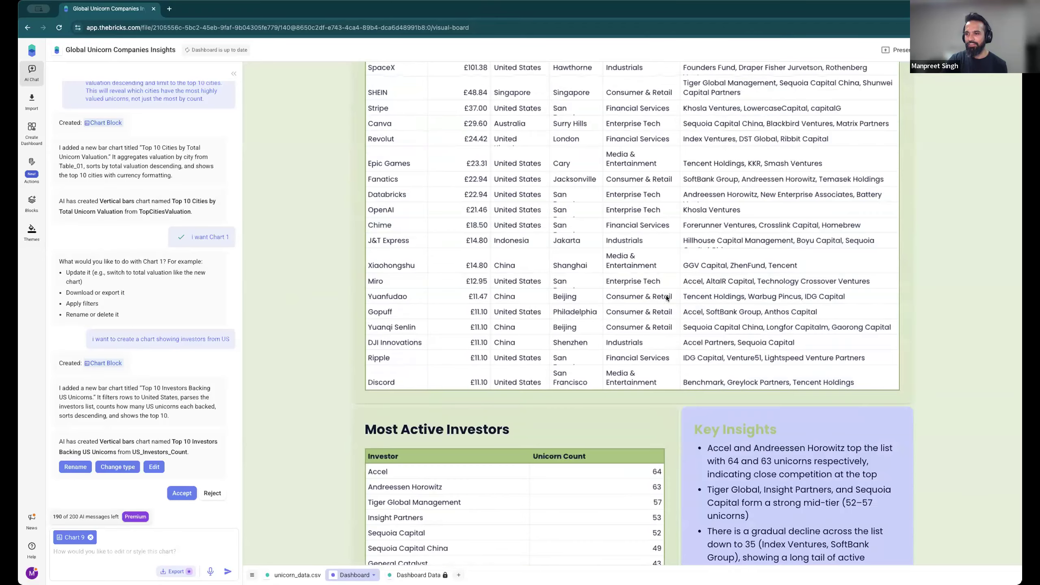
{"action": "scroll", "coordinate": [667, 297], "scroll_direction": "down", "scroll_amount": 10}
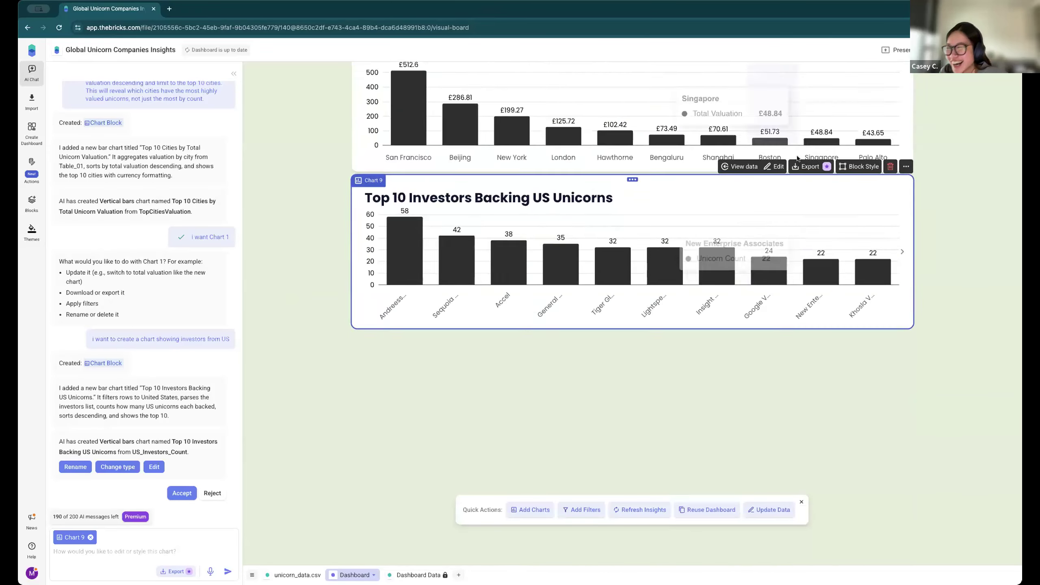
{"action": "scroll", "coordinate": [794, 160], "scroll_direction": "up", "scroll_amount": 10}
{"action": "scroll", "coordinate": [764, 181], "scroll_direction": "down", "scroll_amount": 10}
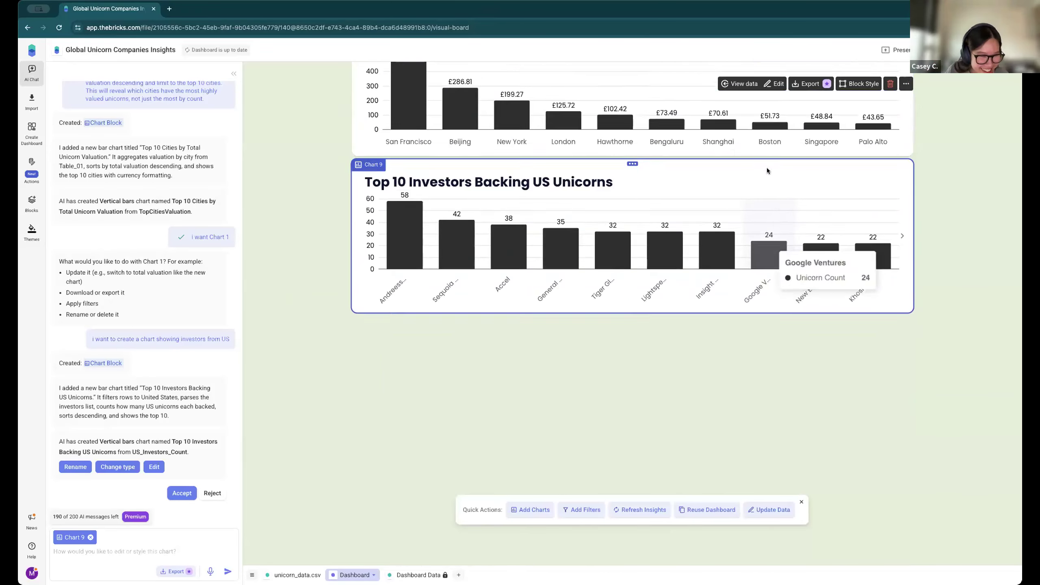
{"action": "scroll", "coordinate": [767, 171], "scroll_direction": "up", "scroll_amount": 3}
{"action": "scroll", "coordinate": [696, 205], "scroll_direction": "up", "scroll_amount": 7}
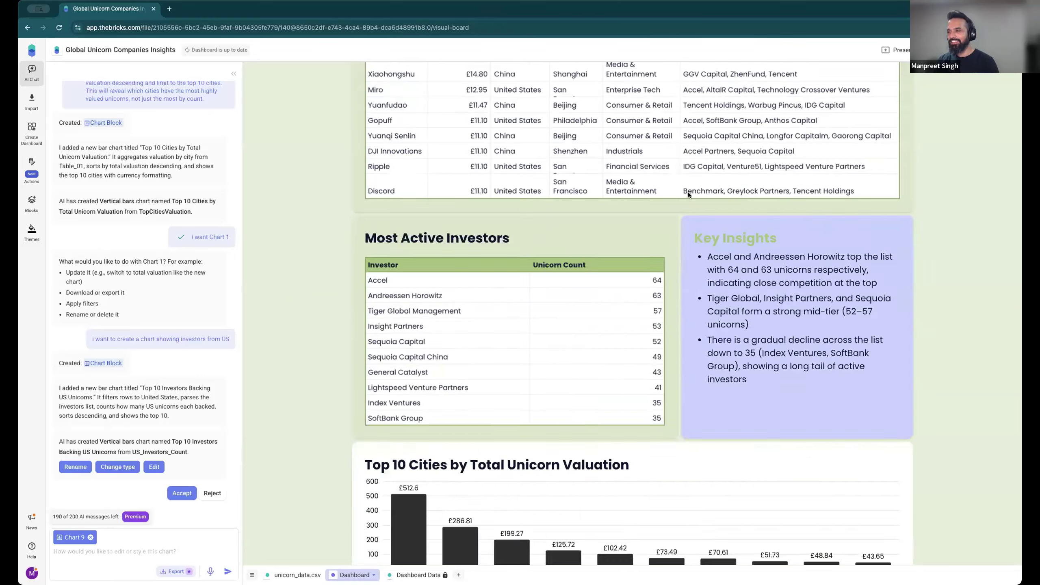
{"action": "scroll", "coordinate": [688, 192], "scroll_direction": "up", "scroll_amount": 3}
{"action": "scroll", "coordinate": [698, 221], "scroll_direction": "down", "scroll_amount": 10}
{"action": "scroll", "coordinate": [733, 205], "scroll_direction": "up", "scroll_amount": 5}
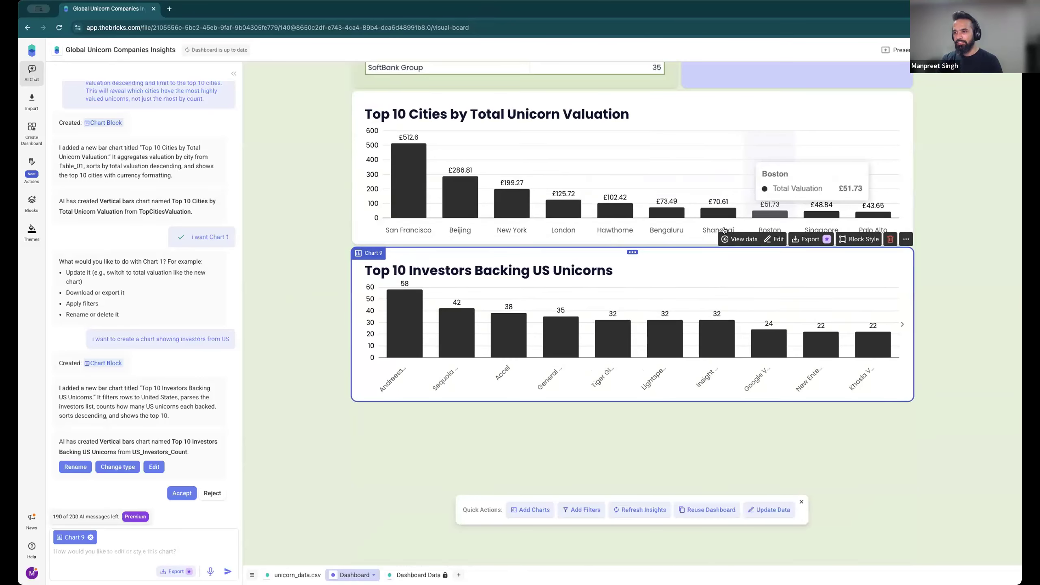
- Change the Top 10 Investors Backing US Unicorns chart to a pie chart and return to the dashboard
{"action": "double_click", "coordinate": [648, 262]}
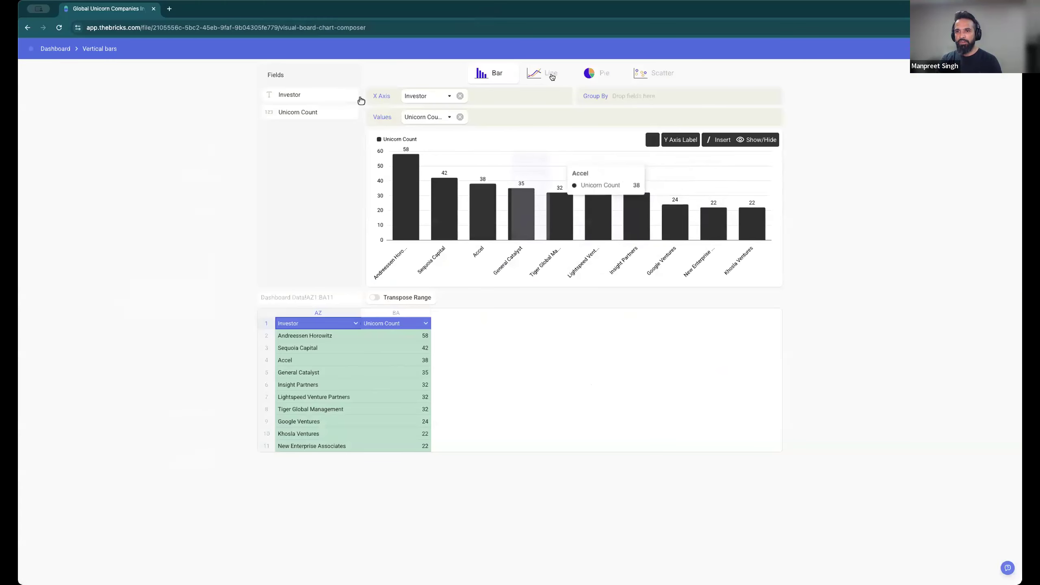
{"action": "left_click", "coordinate": [597, 73]}
{"action": "left_click", "coordinate": [607, 101]}
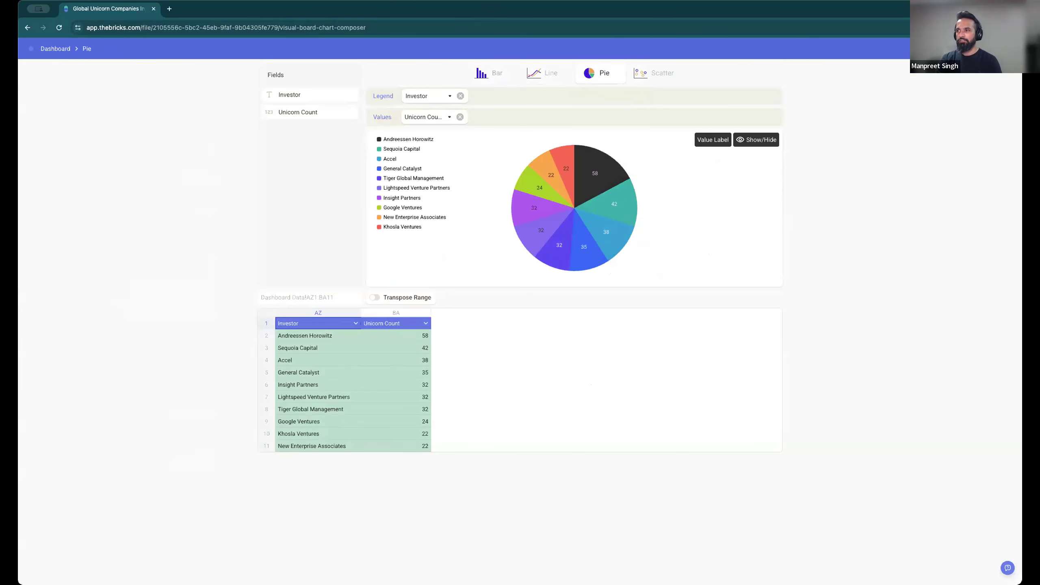
{"action": "left_click", "coordinate": [845, 264]}
- Create a public link that shares only the Dashboard page, and copy the link
{"action": "scroll", "coordinate": [845, 264], "scroll_direction": "up", "scroll_amount": 6}
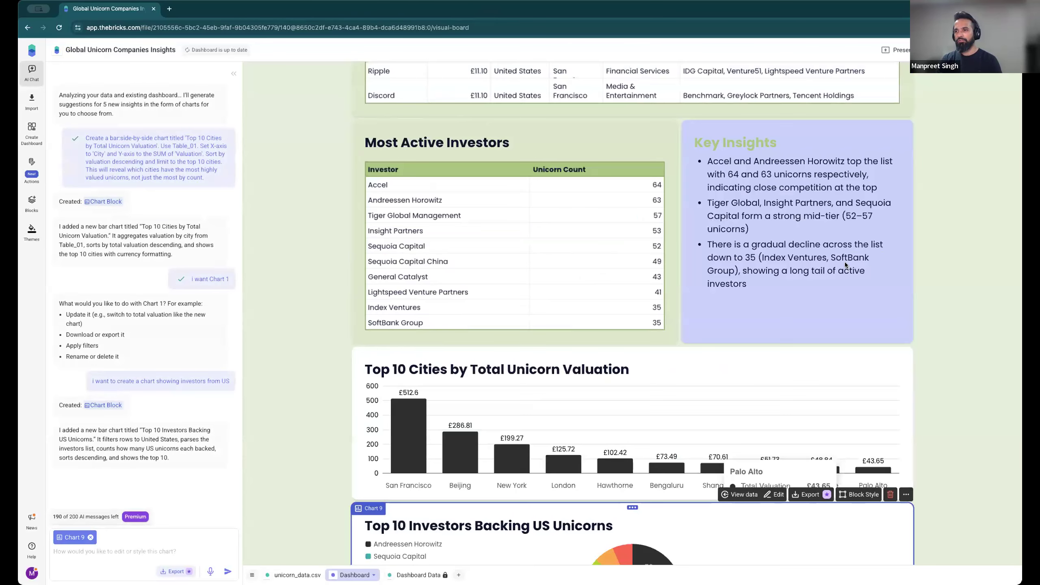
{"action": "scroll", "coordinate": [845, 264], "scroll_direction": "up", "scroll_amount": 15}
{"action": "scroll", "coordinate": [851, 120], "scroll_direction": "up", "scroll_amount": 12}
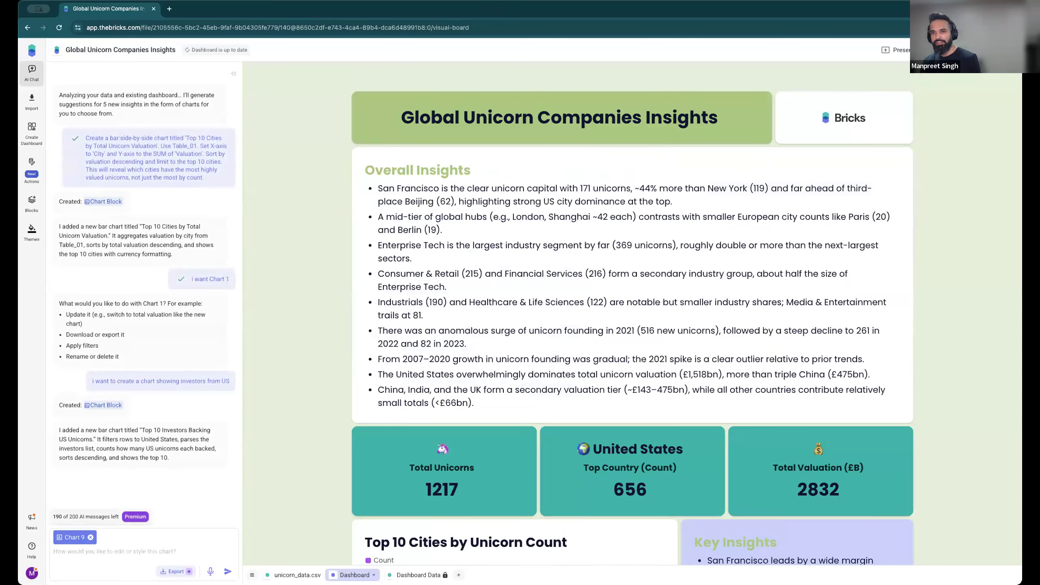
{"action": "left_click", "coordinate": [998, 50]}
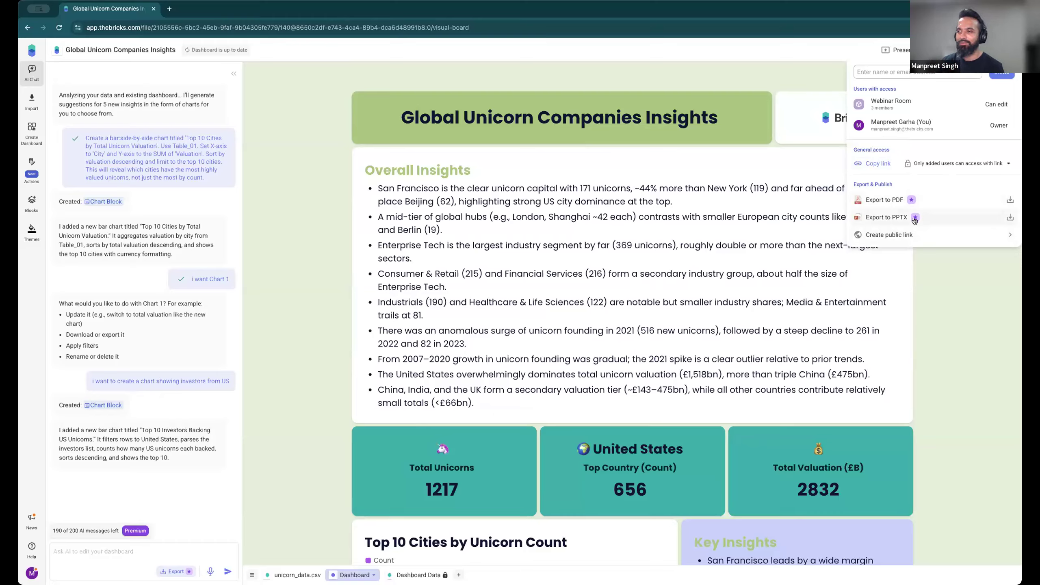
{"action": "left_click", "coordinate": [908, 234]}
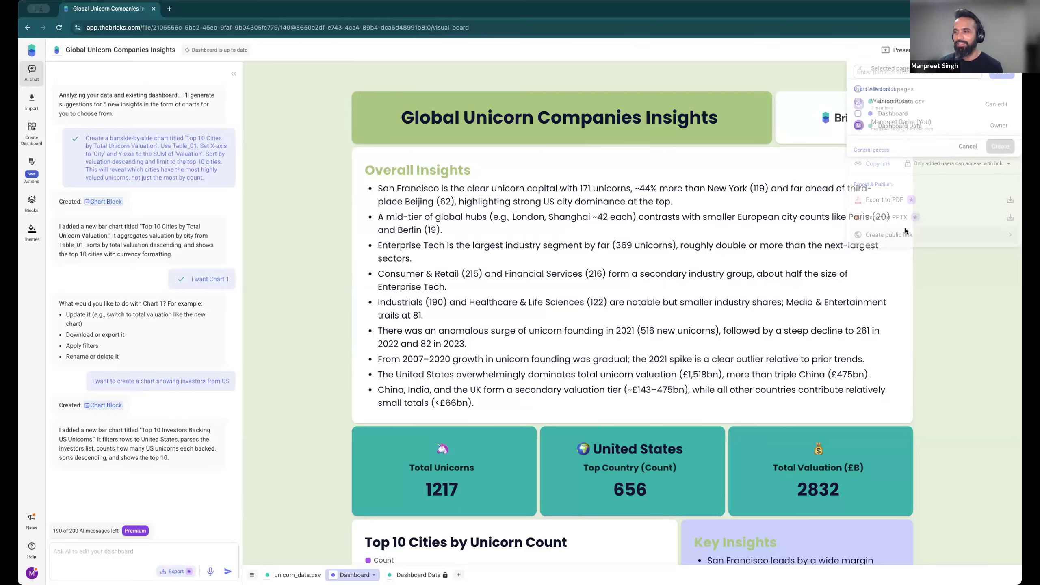
{"action": "left_click", "coordinate": [857, 113]}
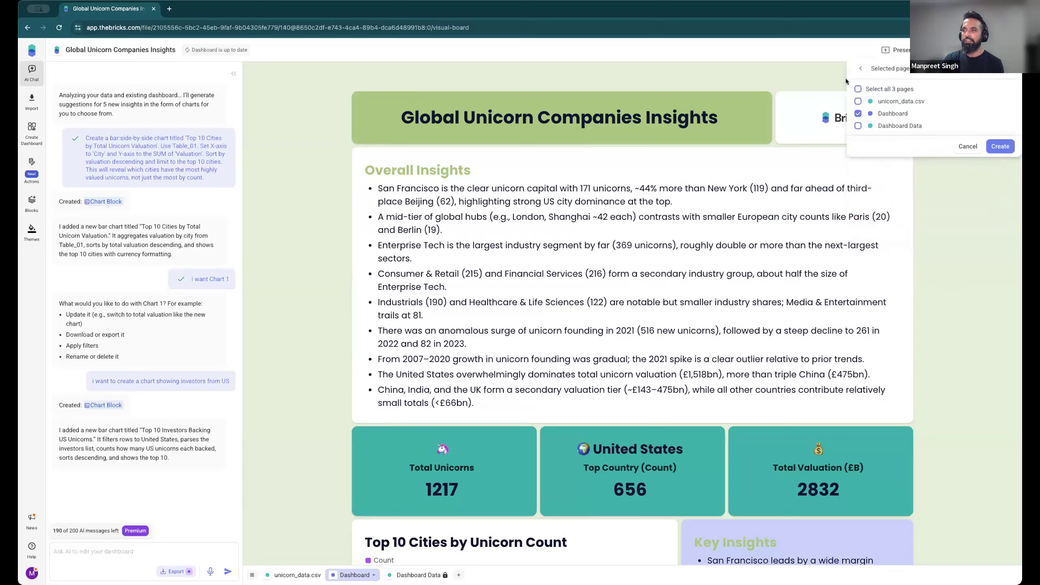
{"action": "left_click", "coordinate": [999, 147]}
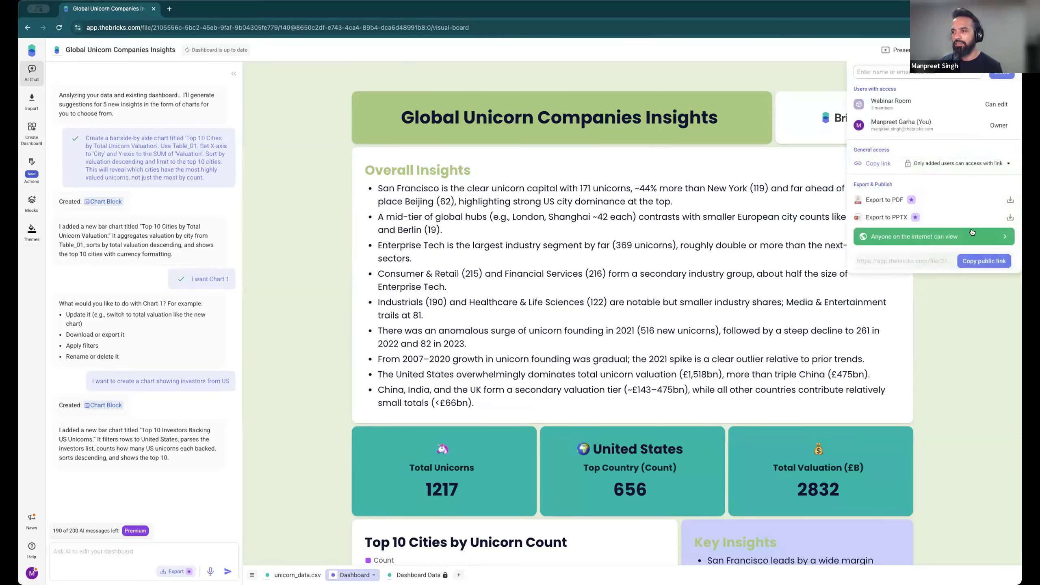
{"action": "left_click", "coordinate": [984, 261]}
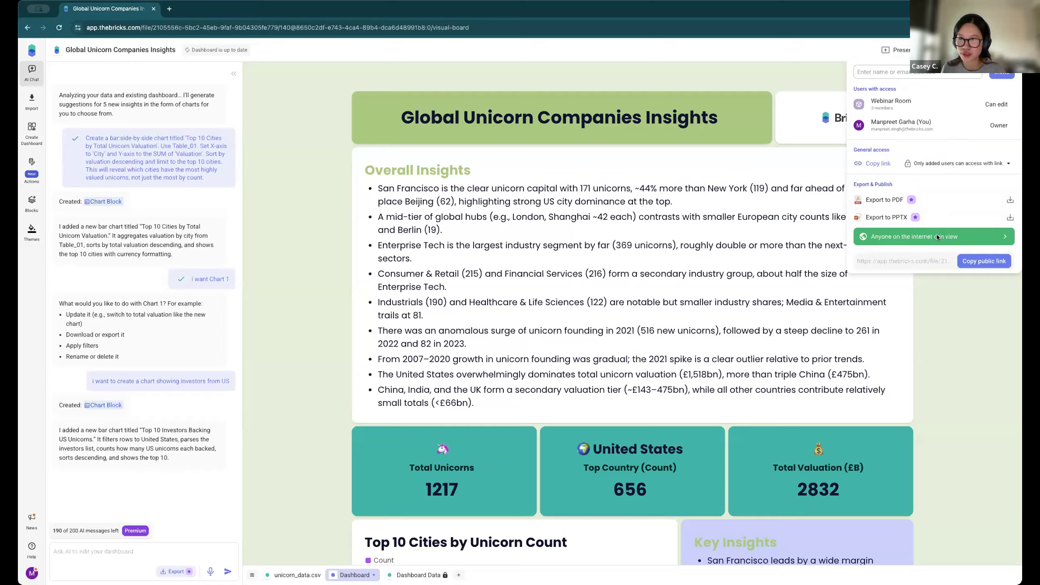
- Invite a colleague to the file by e-mail, and set general access to Any user with the link can edit
{"action": "left_click", "coordinate": [864, 72]}
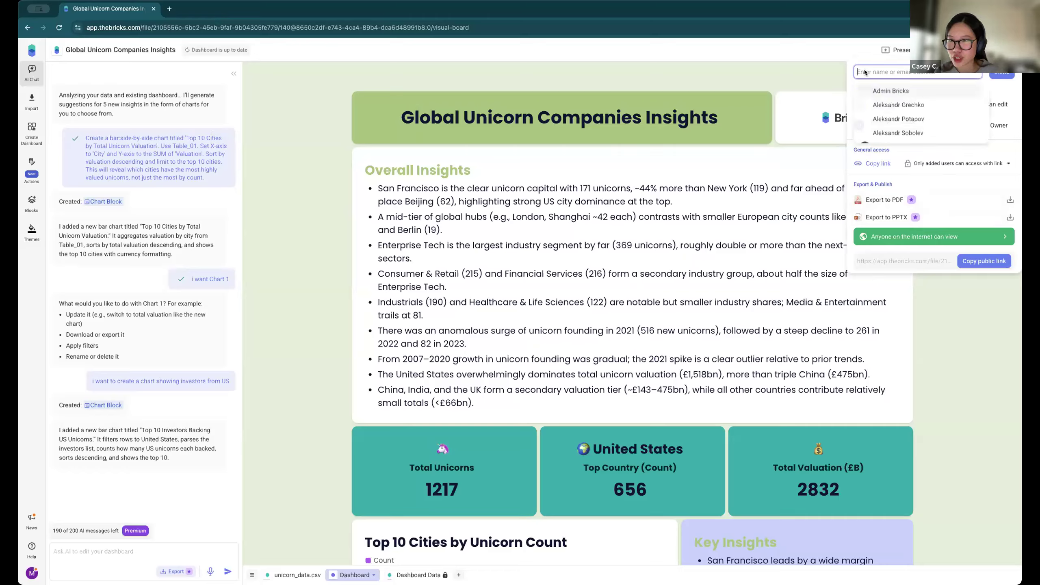
{"action": "type", "text": "cas"}
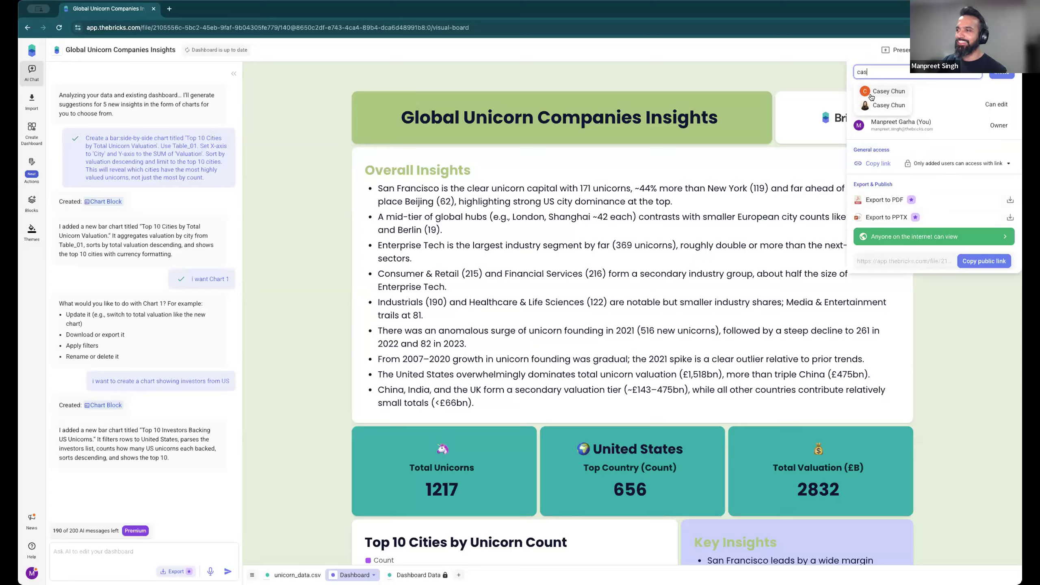
{"action": "left_click", "coordinate": [884, 106]}
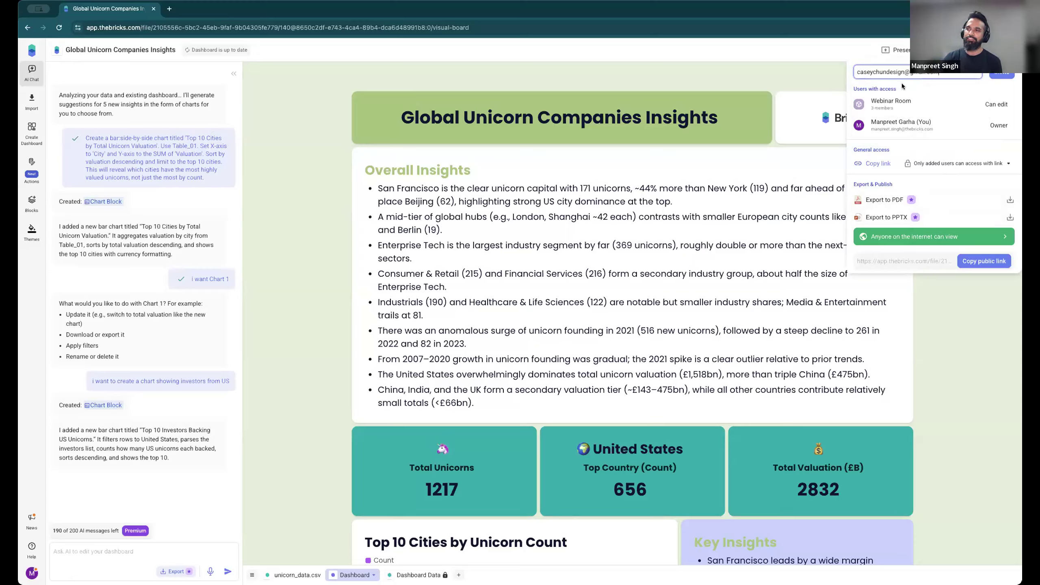
{"action": "left_click", "coordinate": [998, 74]}
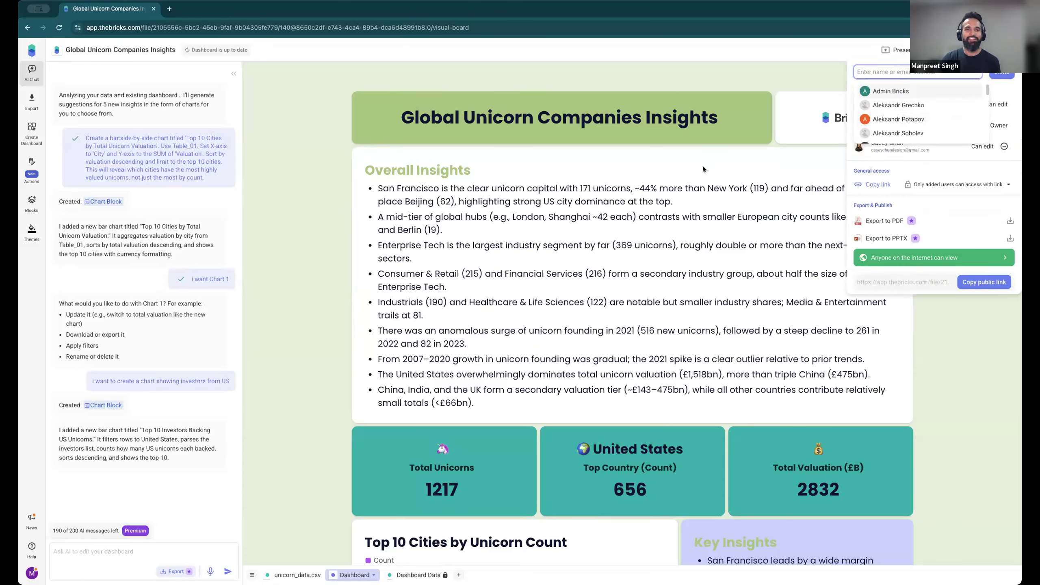
{"action": "left_click", "coordinate": [912, 147]}
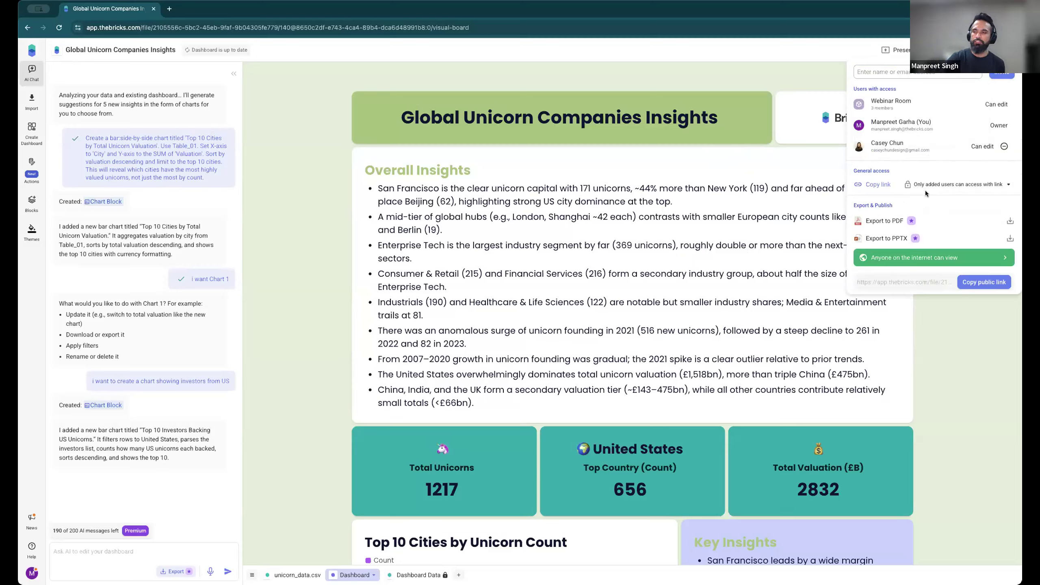
{"action": "left_click", "coordinate": [947, 184]}
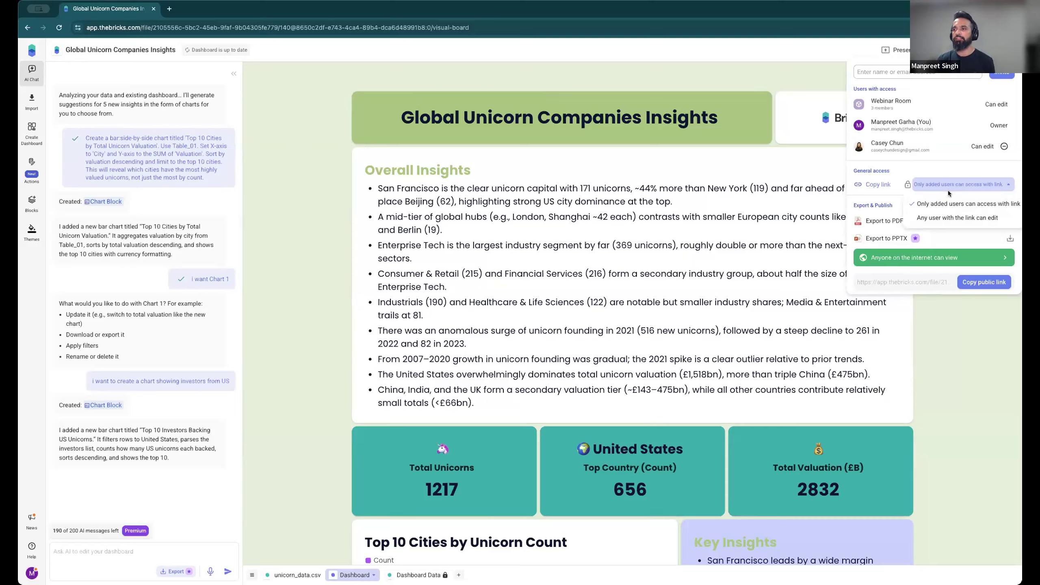
{"action": "left_click", "coordinate": [942, 218]}
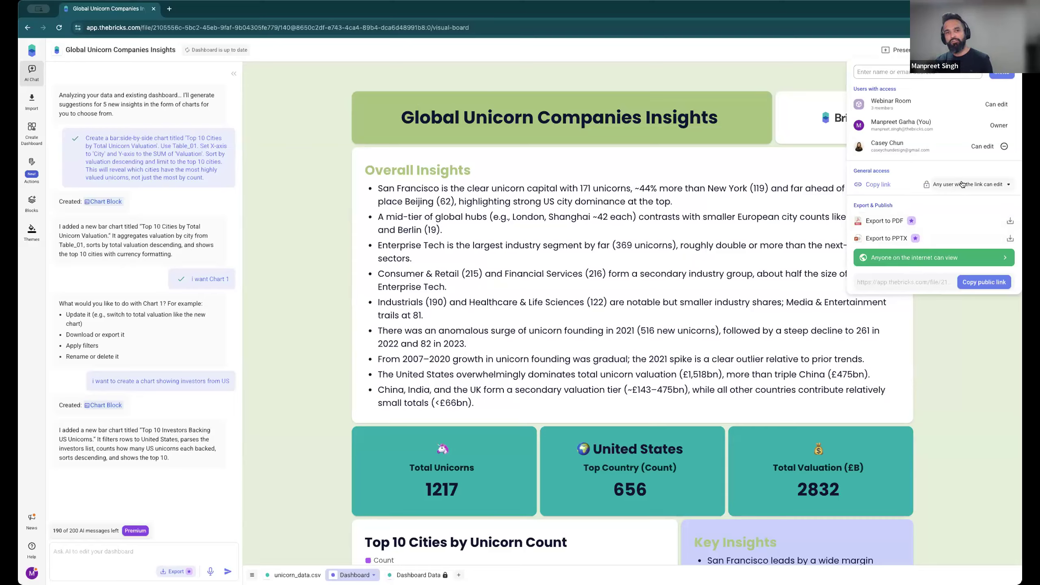
- Copy the file's editable collaborator link and clear the browser's address bar
{"action": "left_click", "coordinate": [879, 185]}
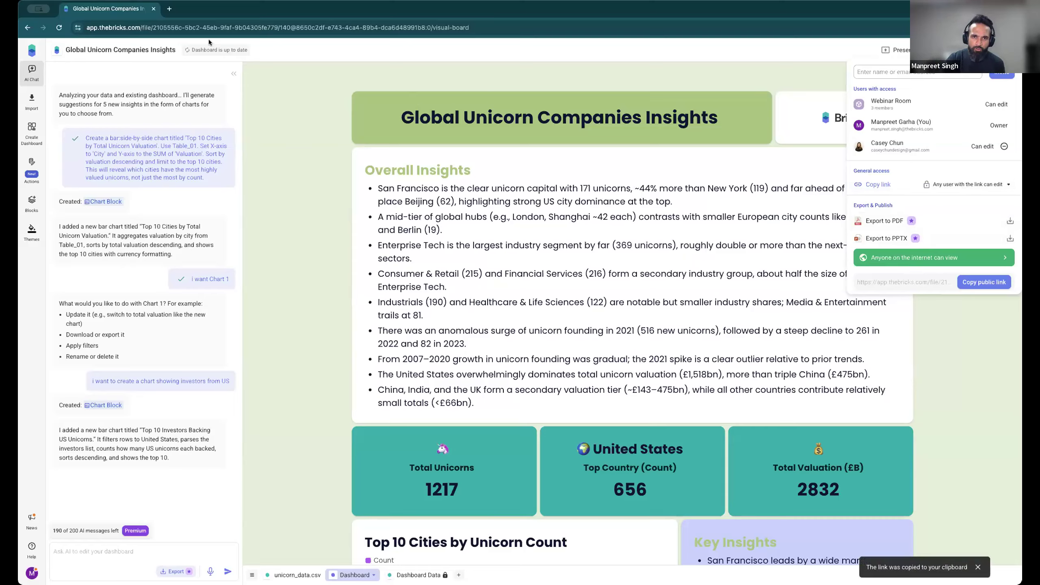
{"action": "left_click", "coordinate": [367, 26]}
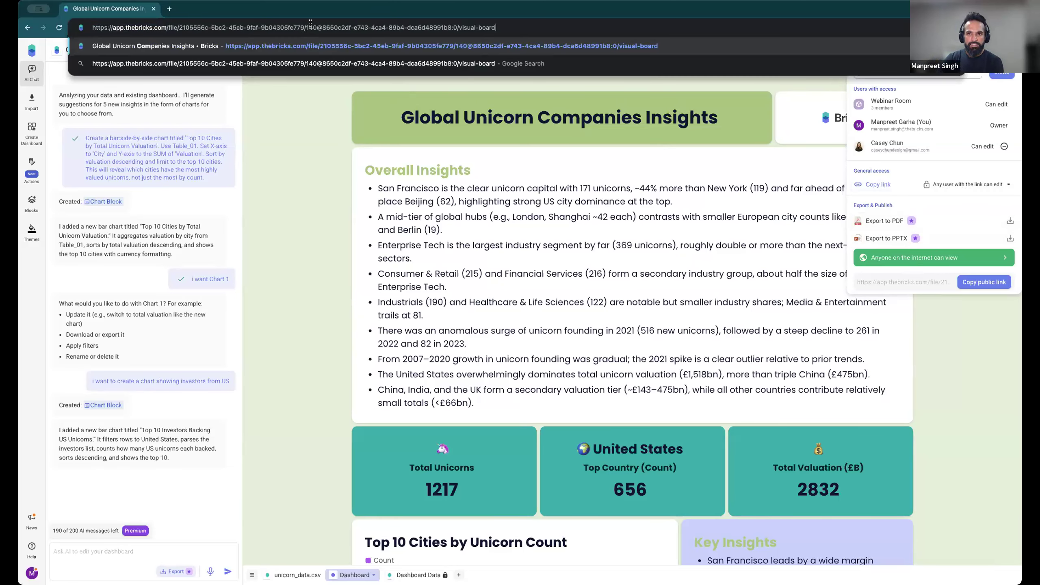
{"action": "left_click_drag", "start_coordinate": [299, 27], "coordinate": [499, 27]}
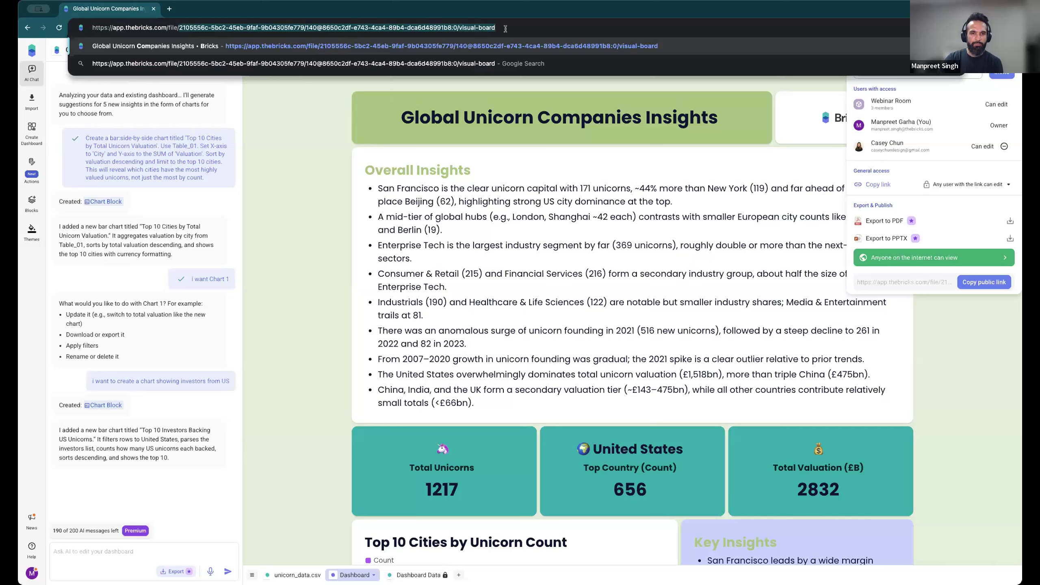
{"action": "key", "text": "super+a"}
{"action": "key", "text": "BackSpace"}
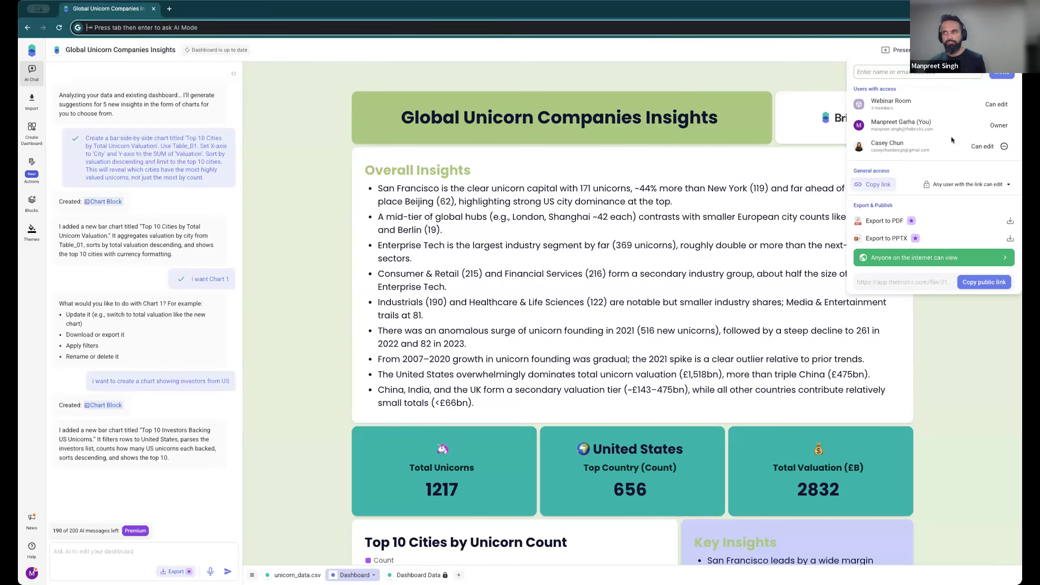
{"action": "left_click", "coordinate": [325, 387]}
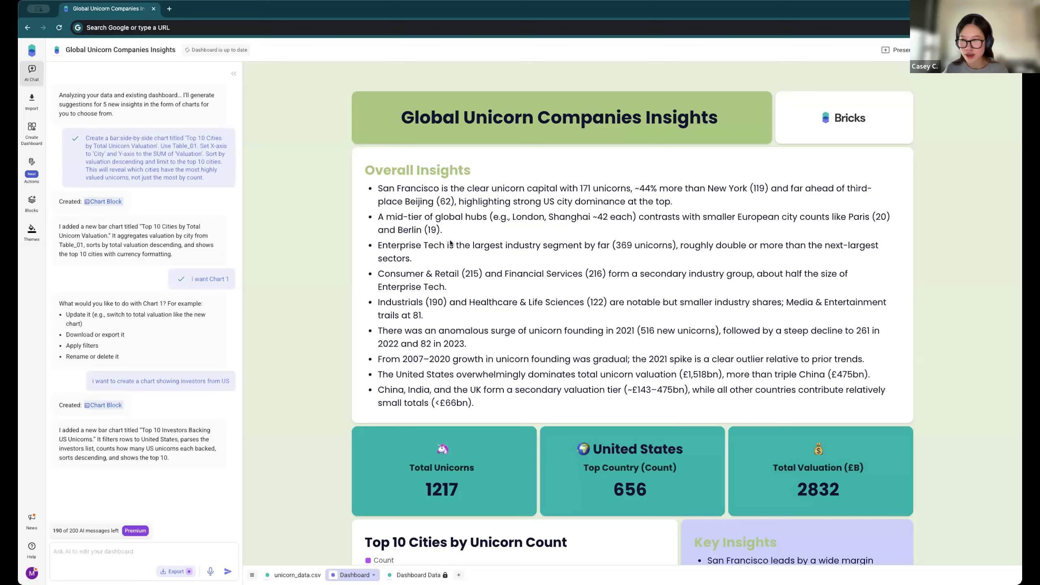
{"action": "scroll", "coordinate": [450, 241], "scroll_direction": "down", "scroll_amount": 1}
{"action": "scroll", "coordinate": [480, 262], "scroll_direction": "up", "scroll_amount": 1}
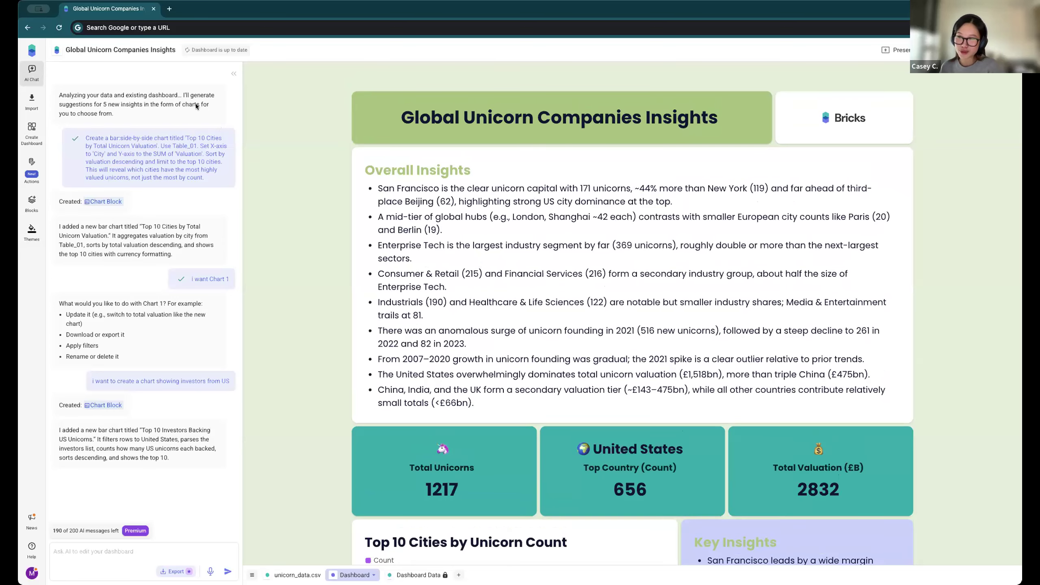
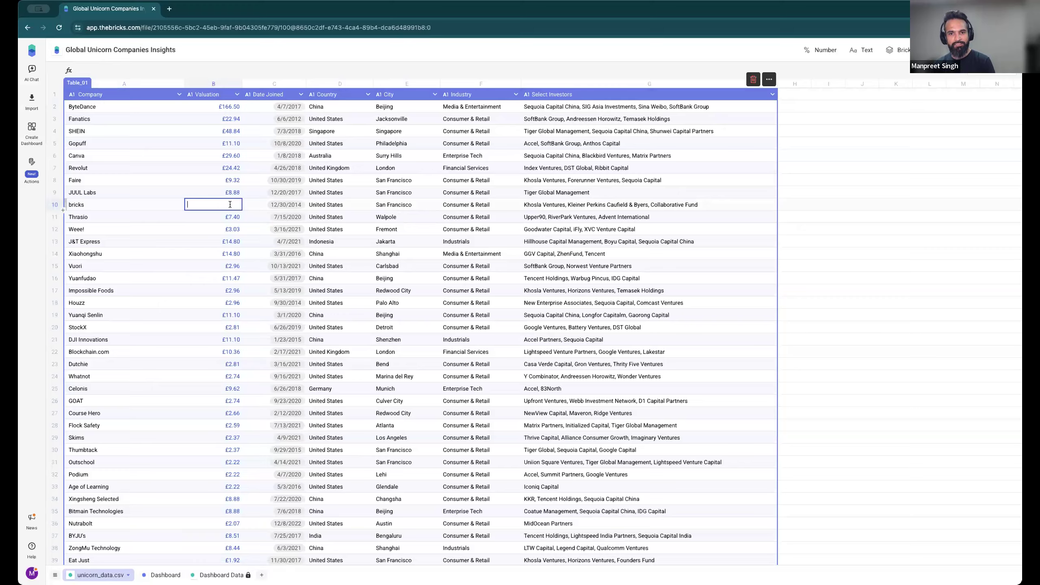
- Set the valuation of the bricks company row in unicorn_data.csv to 200
{"action": "double_click", "coordinate": [230, 190]}
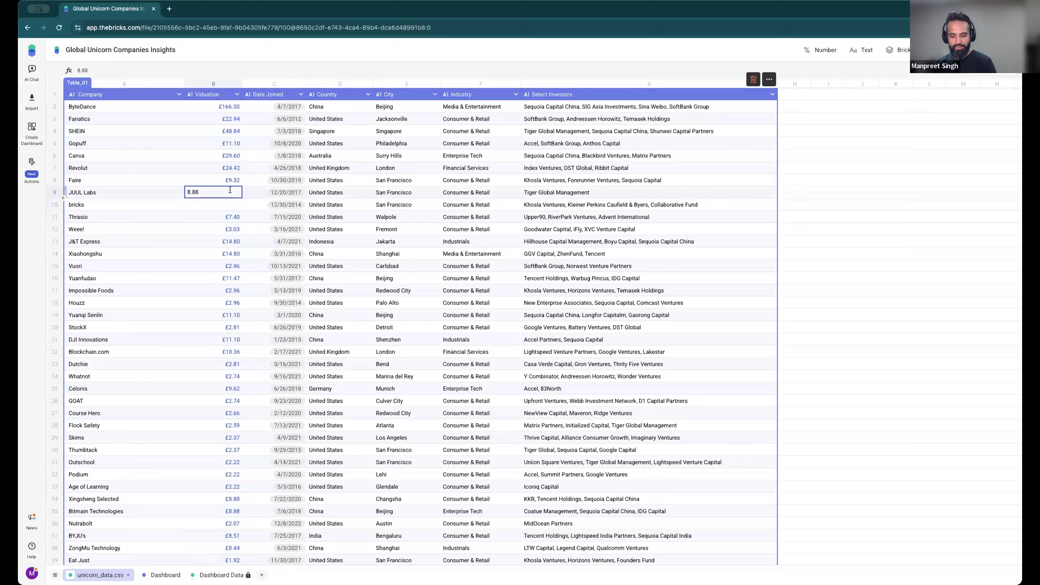
{"action": "double_click", "coordinate": [202, 202]}
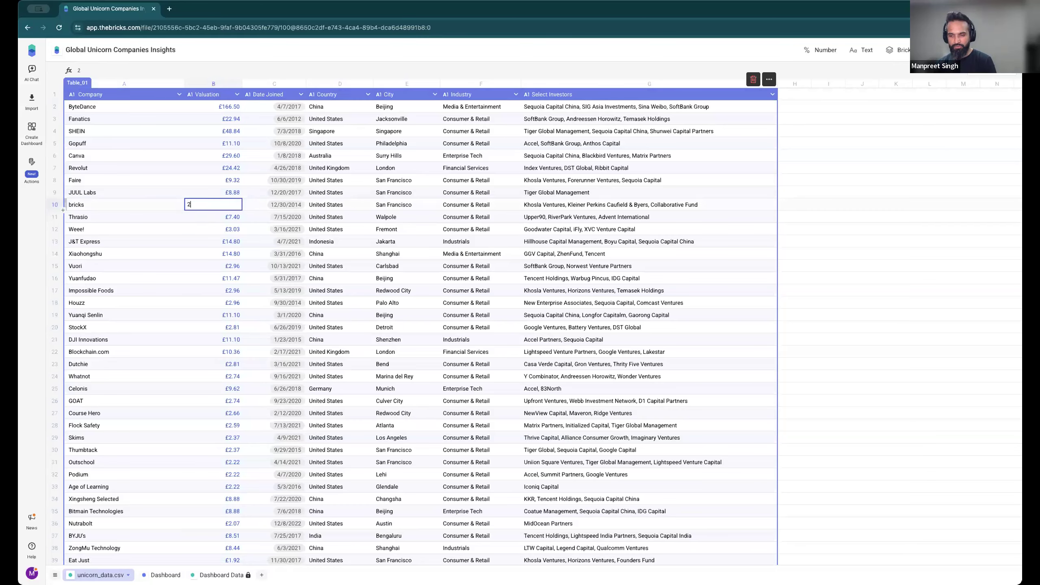
{"action": "key", "text": "Return"}
{"action": "left_click", "coordinate": [175, 207]}
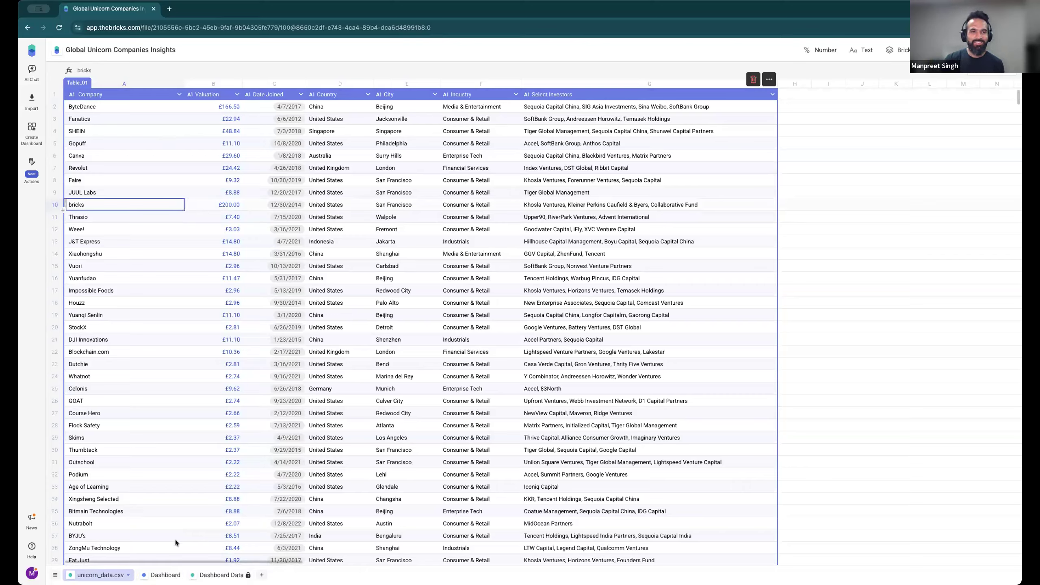
- Check the dashboard's total valuation, country valuation chart and Top 20 Unicorns by Valuation table for the bricks change
{"action": "left_click", "coordinate": [162, 574]}
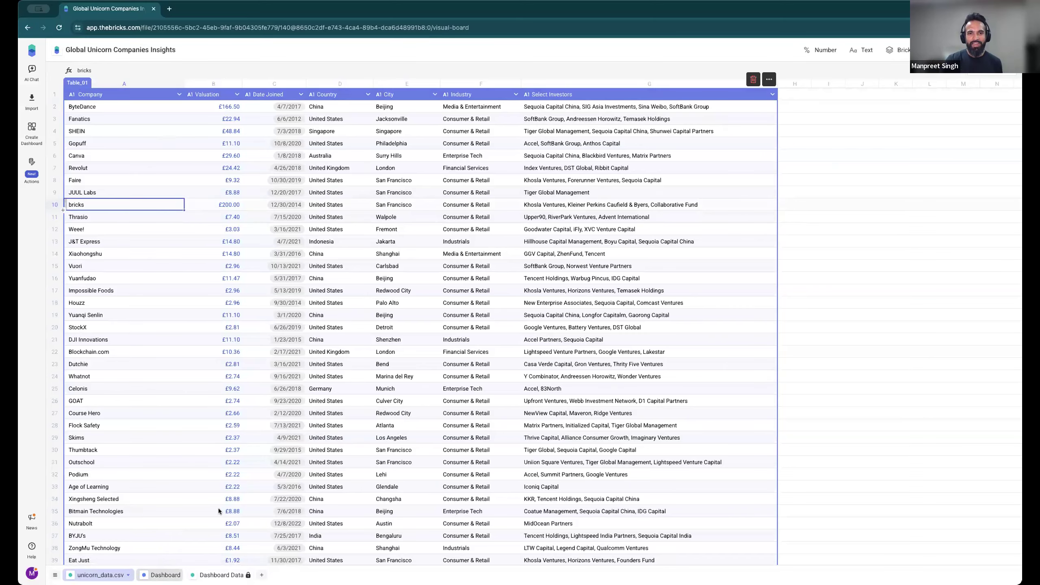
{"action": "scroll", "coordinate": [420, 428], "scroll_direction": "down", "scroll_amount": 5}
{"action": "scroll", "coordinate": [413, 428], "scroll_direction": "down", "scroll_amount": 8}
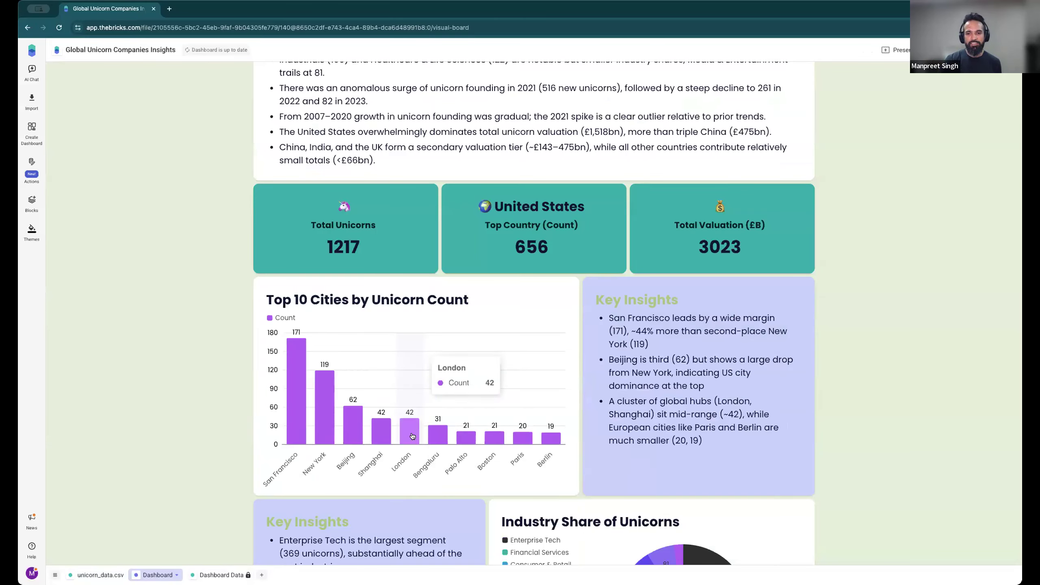
{"action": "scroll", "coordinate": [350, 191], "scroll_direction": "down", "scroll_amount": 8}
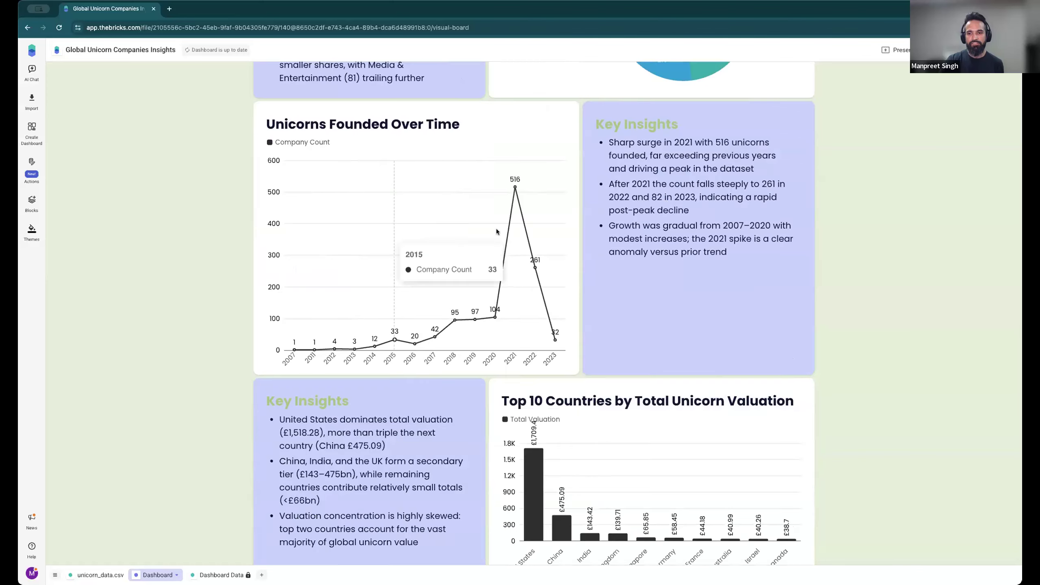
{"action": "scroll", "coordinate": [468, 241], "scroll_direction": "down", "scroll_amount": 2}
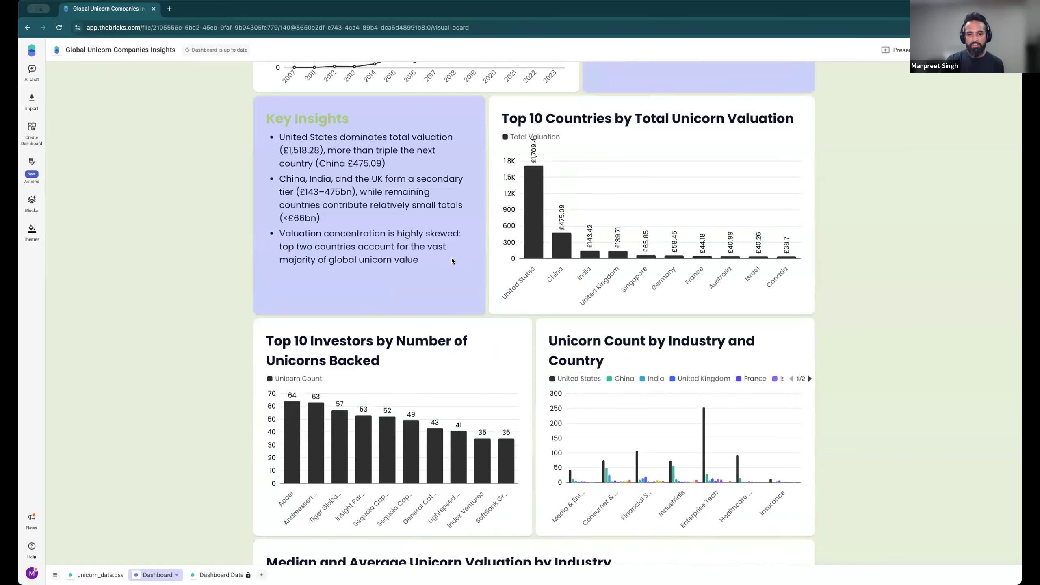
{"action": "scroll", "coordinate": [452, 261], "scroll_direction": "down", "scroll_amount": 7}
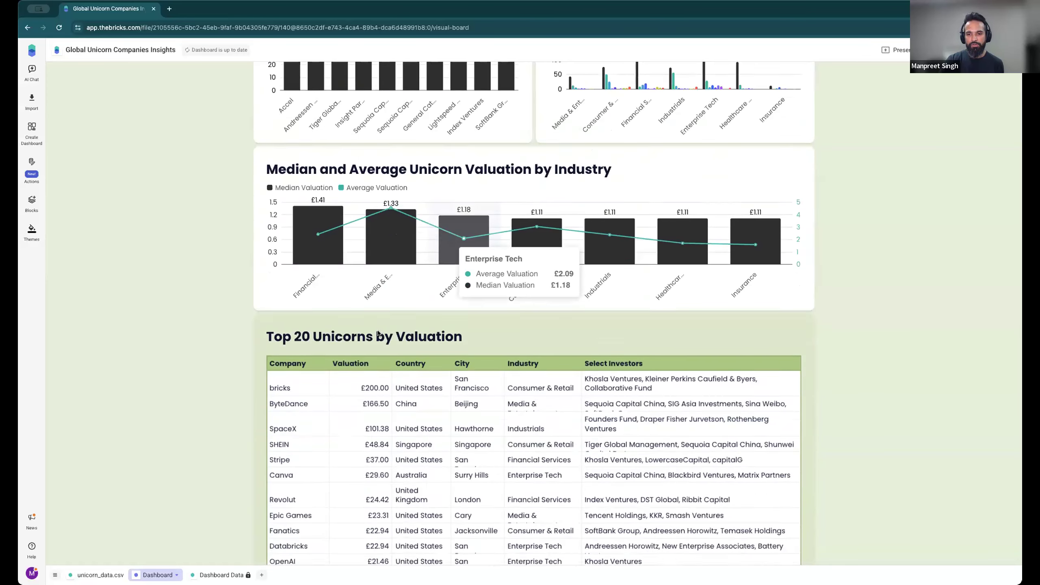
{"action": "scroll", "coordinate": [377, 332], "scroll_direction": "down", "scroll_amount": 2}
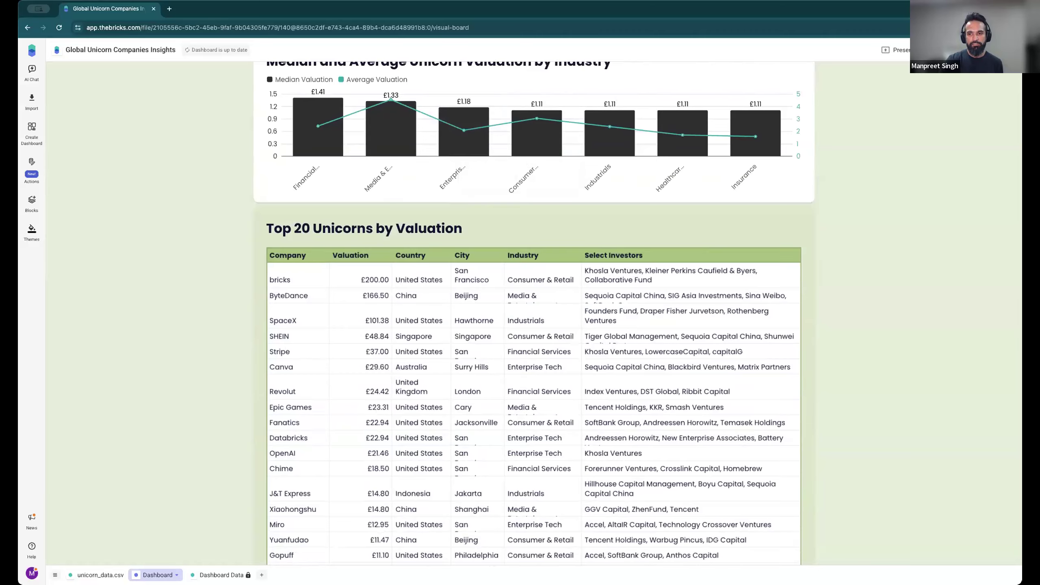
- Inspect the bricks row's Select Investors in the source data, and review the dashboard's investor, country, city and industry charts
{"action": "left_click", "coordinate": [85, 574]}
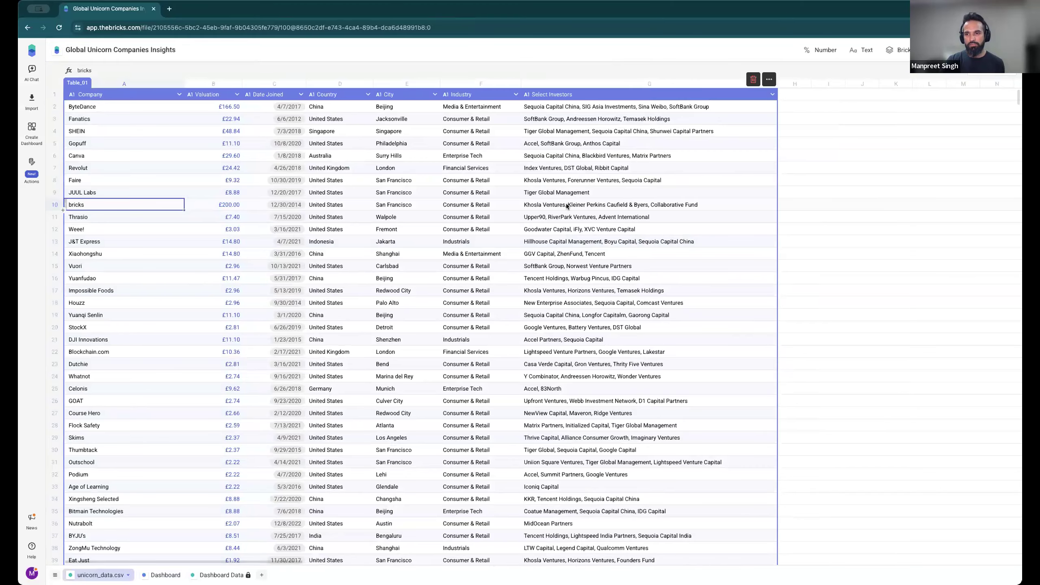
{"action": "left_click", "coordinate": [551, 205]}
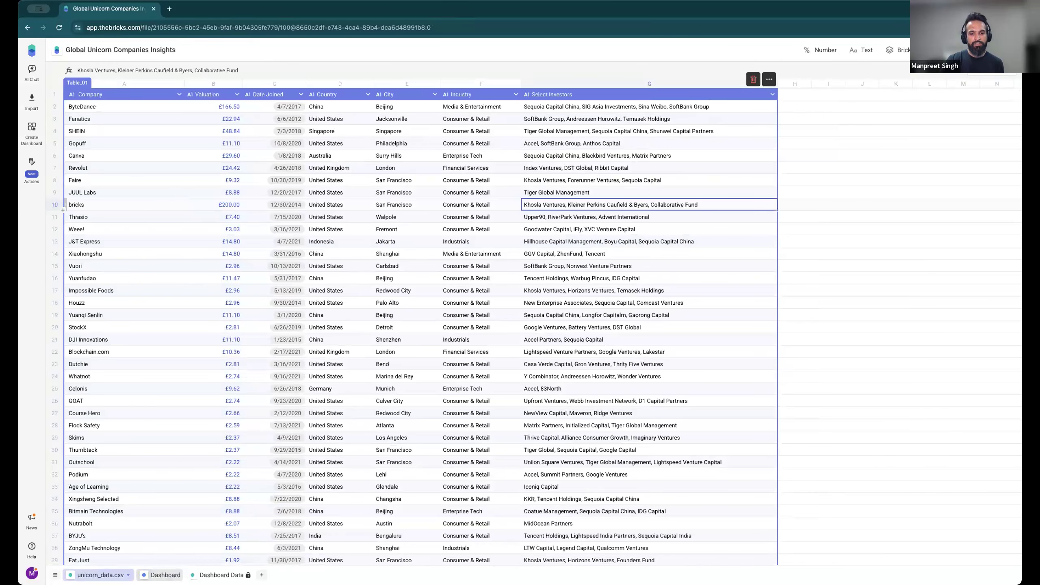
{"action": "scroll", "coordinate": [330, 382], "scroll_direction": "down", "scroll_amount": 10}
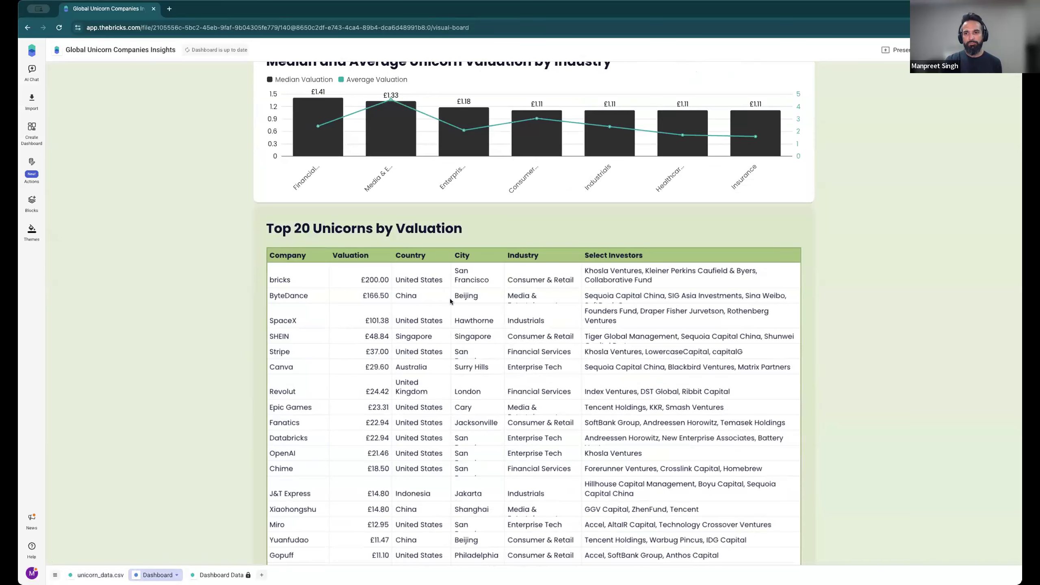
{"action": "scroll", "coordinate": [511, 332], "scroll_direction": "up", "scroll_amount": 6}
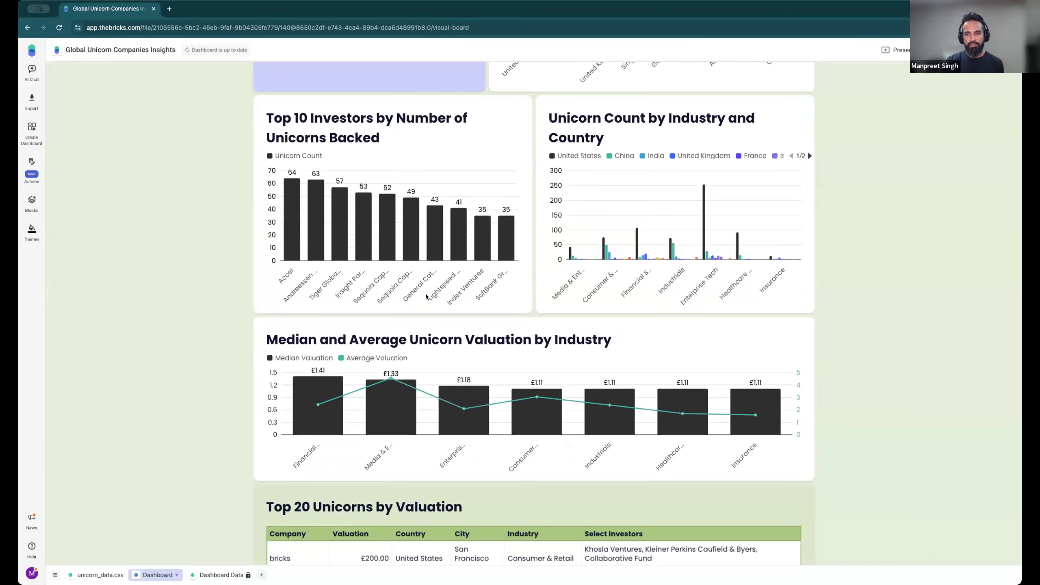
{"action": "scroll", "coordinate": [435, 282], "scroll_direction": "up", "scroll_amount": 3}
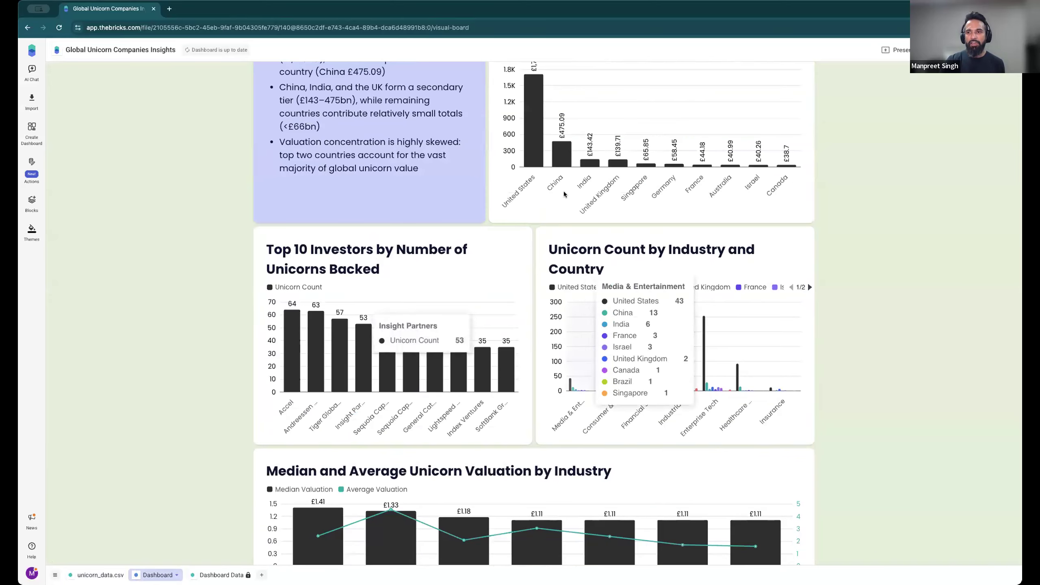
{"action": "scroll", "coordinate": [602, 238], "scroll_direction": "up", "scroll_amount": 12}
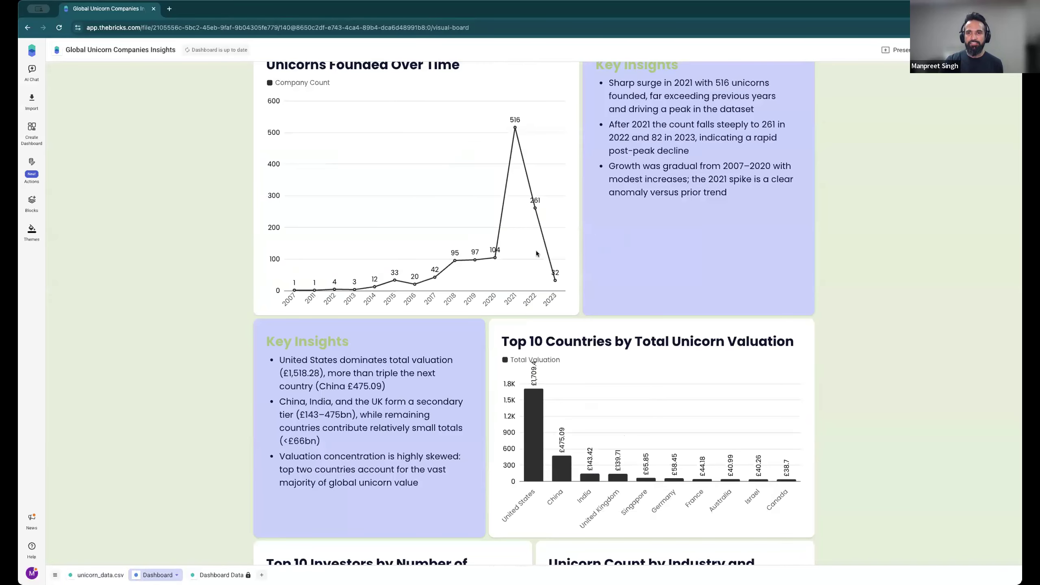
{"action": "scroll", "coordinate": [558, 240], "scroll_direction": "up", "scroll_amount": 9}
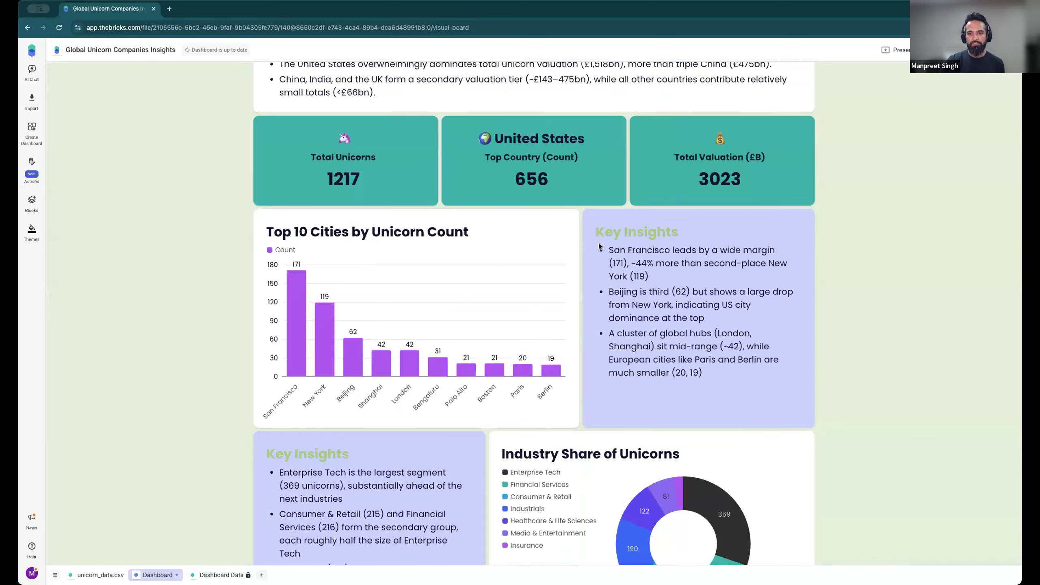
{"action": "mouse_move", "coordinate": [294, 342]}
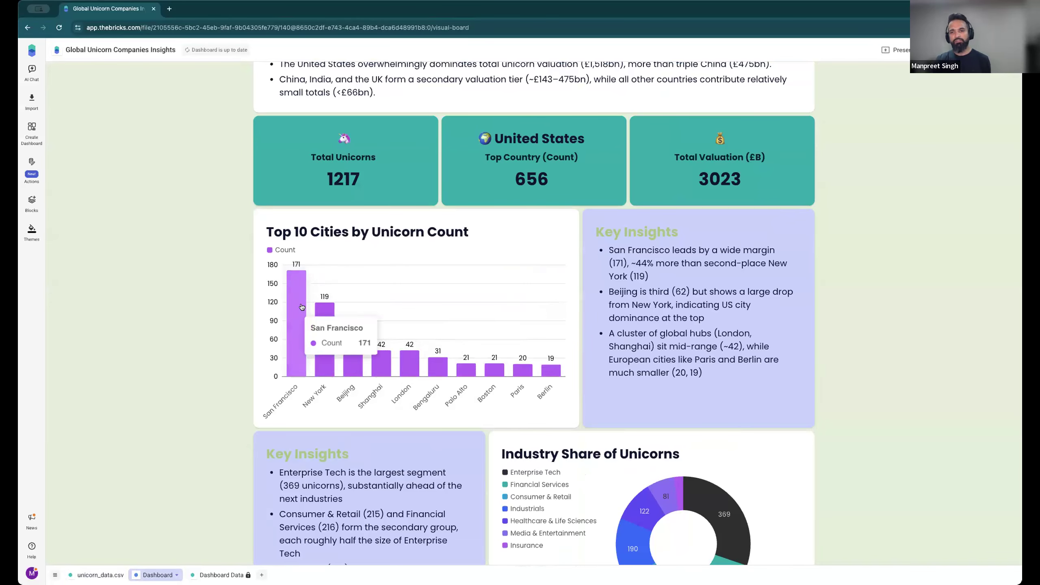
{"action": "scroll", "coordinate": [450, 410], "scroll_direction": "down", "scroll_amount": 15}
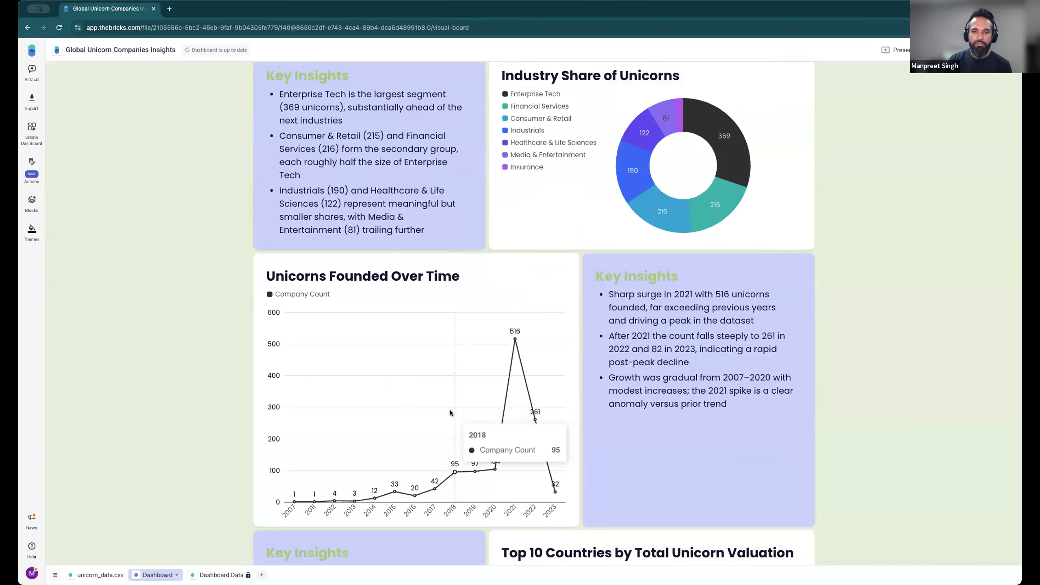
{"action": "scroll", "coordinate": [450, 411], "scroll_direction": "down", "scroll_amount": 8}
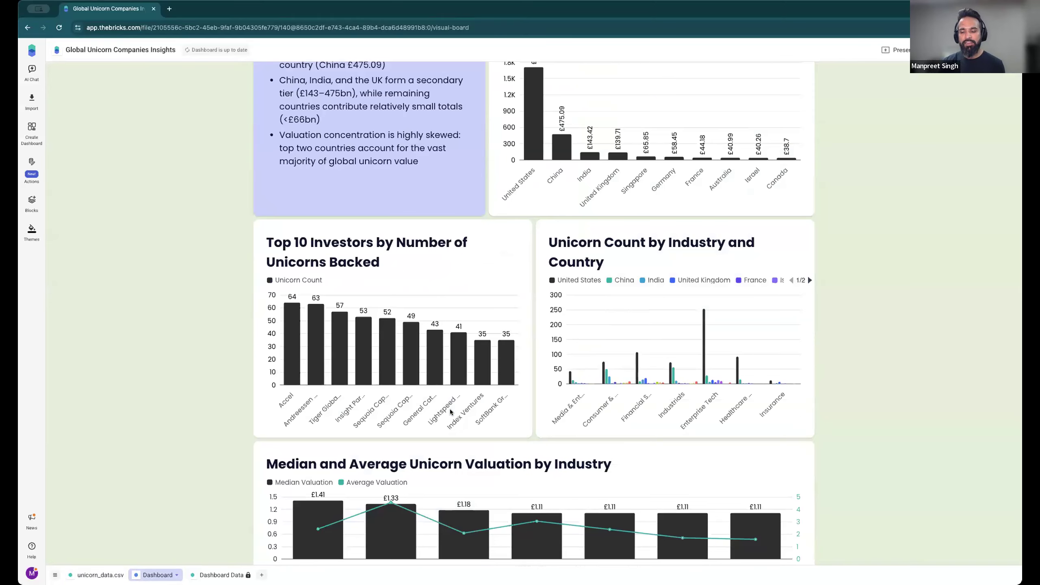
{"action": "scroll", "coordinate": [409, 450], "scroll_direction": "down", "scroll_amount": 1}
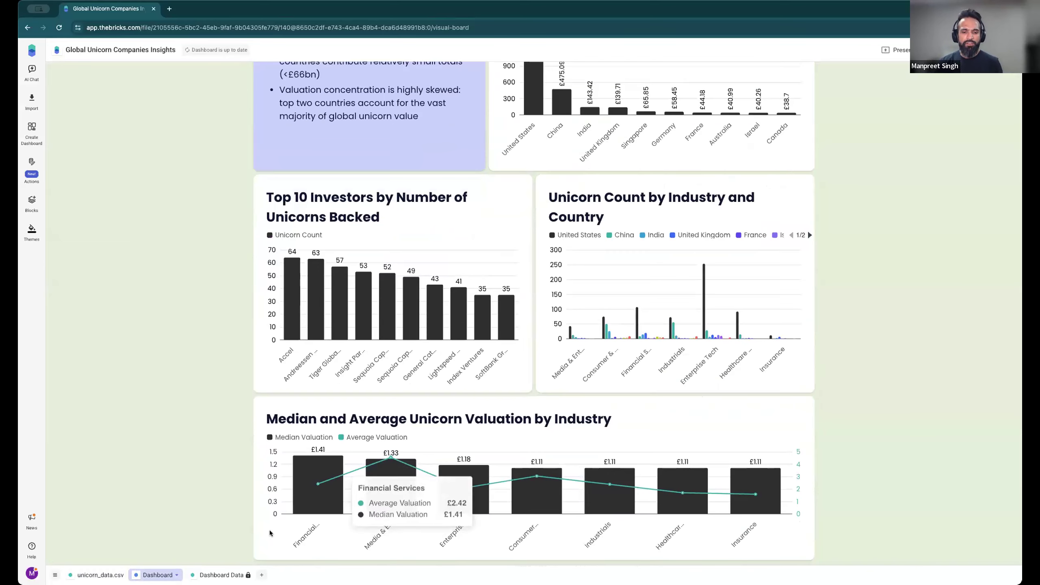
- Add Accel to the bricks row's Select Investors in unicorn_data.csv, and check the dashboard's Top 10 Investors by Number of Unicorns Backed chart
{"action": "left_click", "coordinate": [100, 575]}
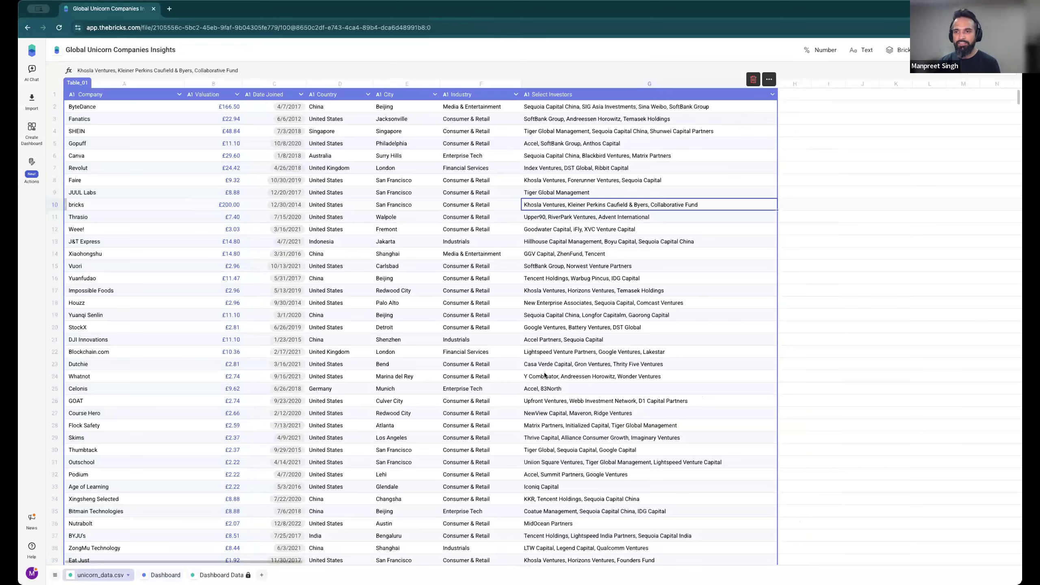
{"action": "double_click", "coordinate": [702, 203]}
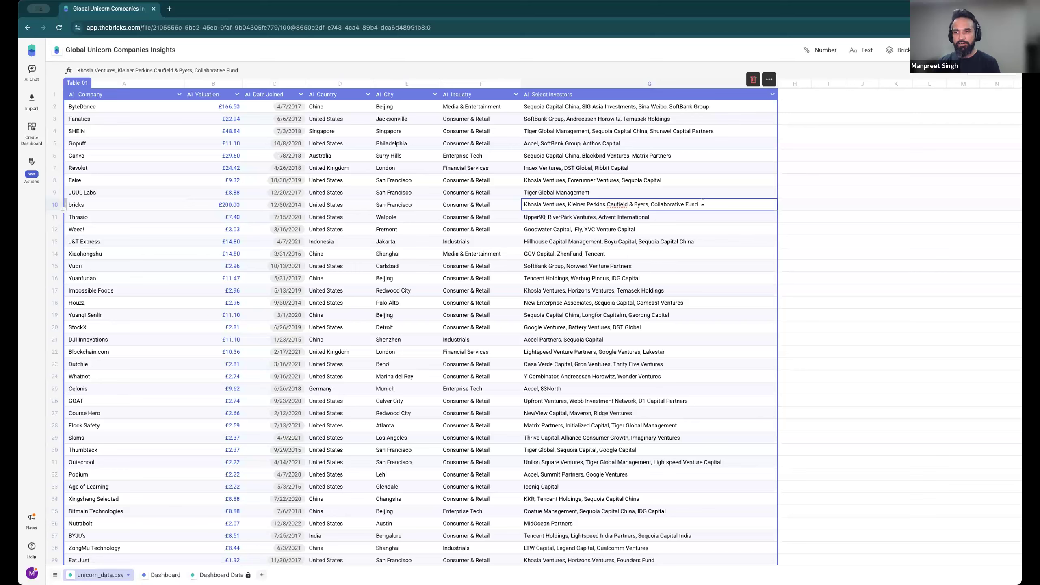
{"action": "double_click", "coordinate": [697, 106]}
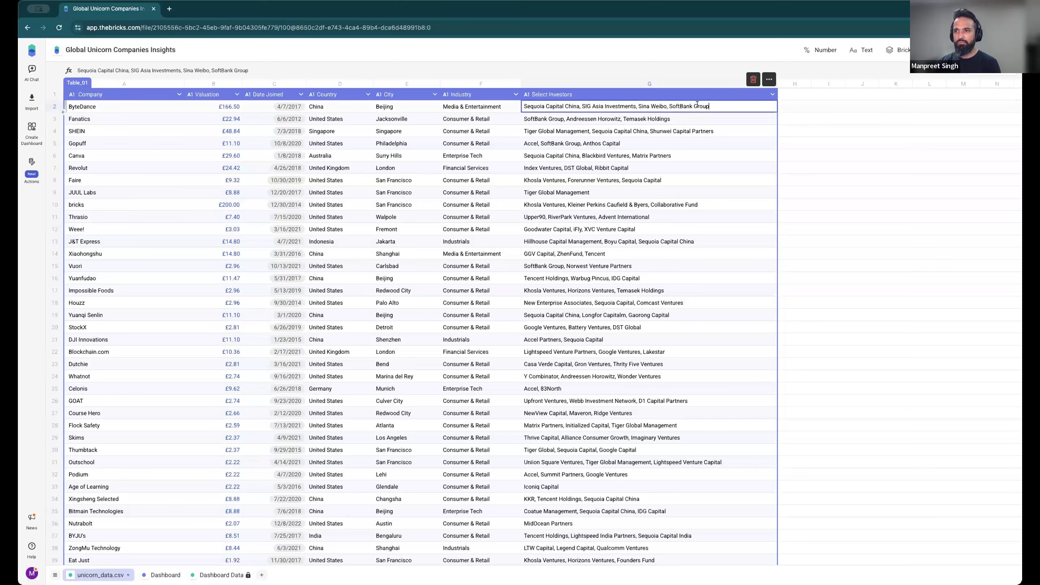
{"action": "double_click", "coordinate": [673, 180]}
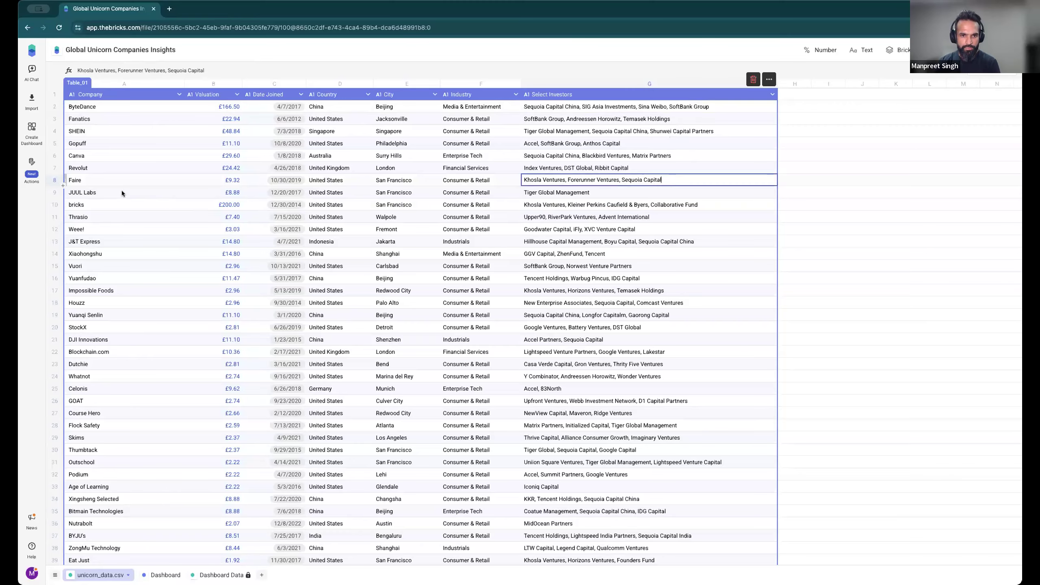
{"action": "left_click_drag", "start_coordinate": [121, 204], "coordinate": [695, 208]}
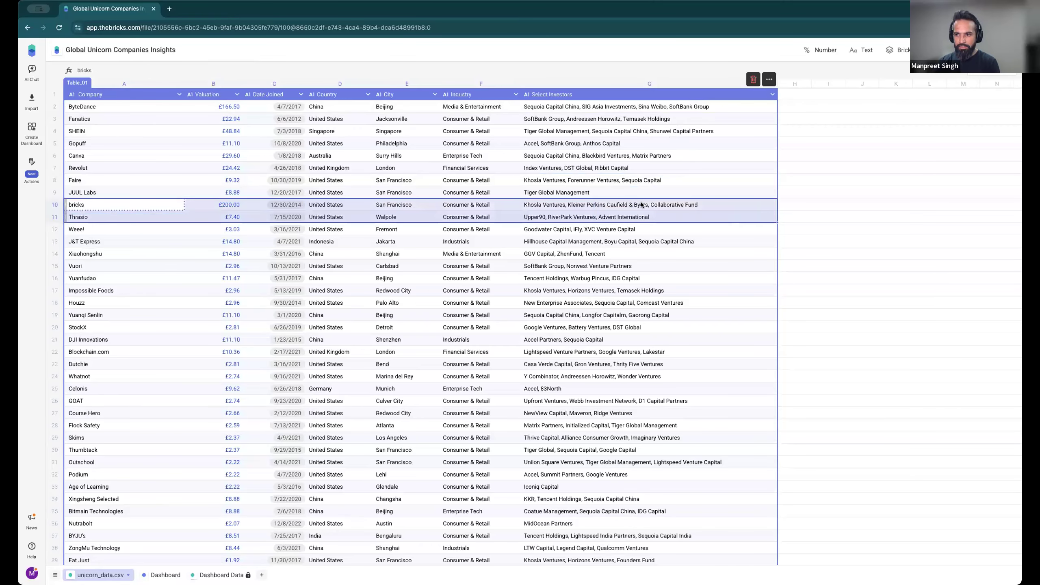
{"action": "double_click", "coordinate": [696, 206]}
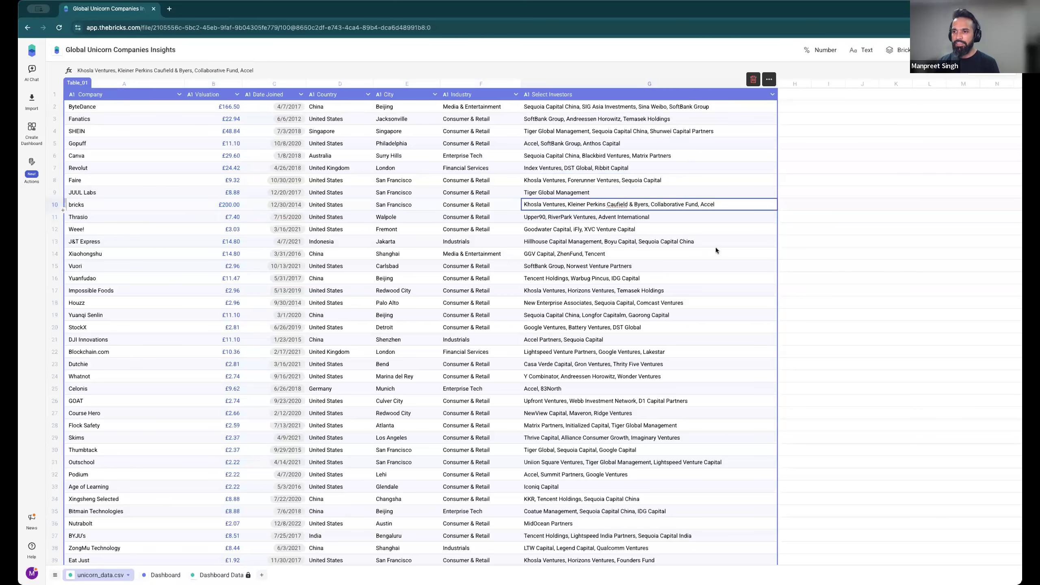
{"action": "left_click", "coordinate": [207, 206]}
{"action": "left_click", "coordinate": [162, 575]}
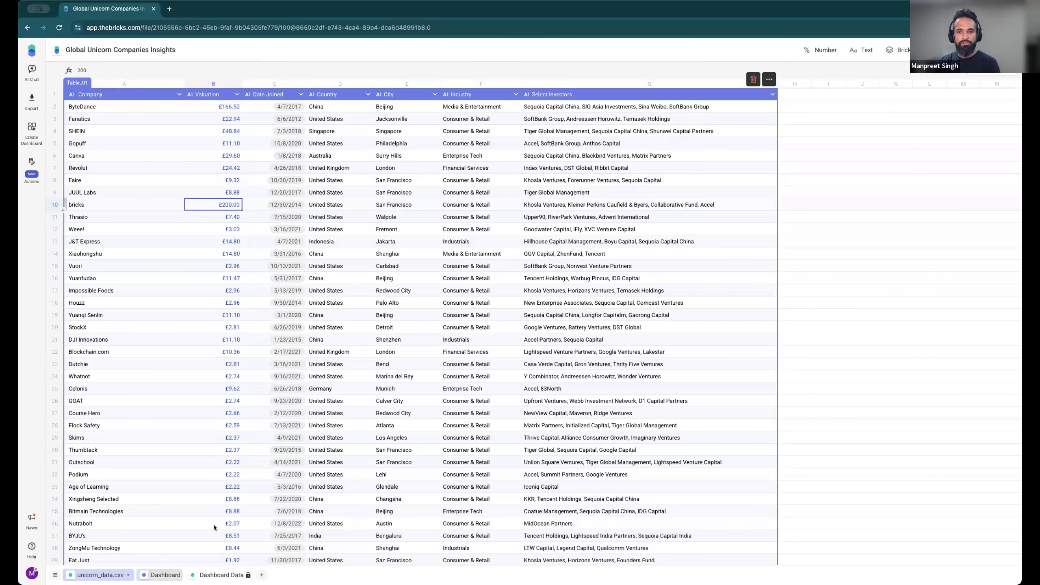
{"action": "scroll", "coordinate": [271, 327], "scroll_direction": "down", "scroll_amount": 10}
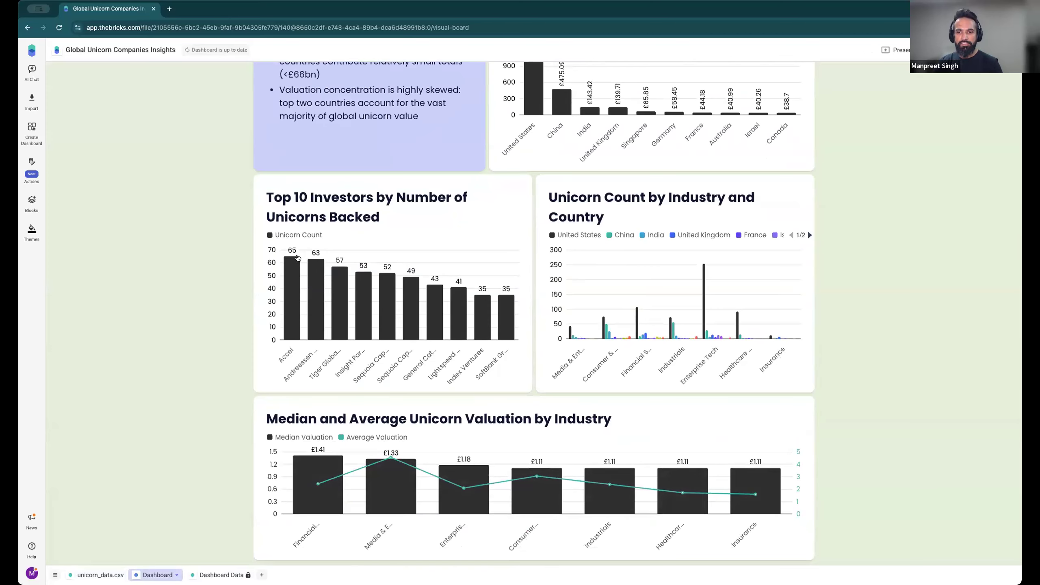
- Review the bricks row in unicorn_data.csv and the dashboard's investor, city, industry and Top 20 Unicorns by Valuation visuals
{"action": "mouse_move", "coordinate": [297, 282]}
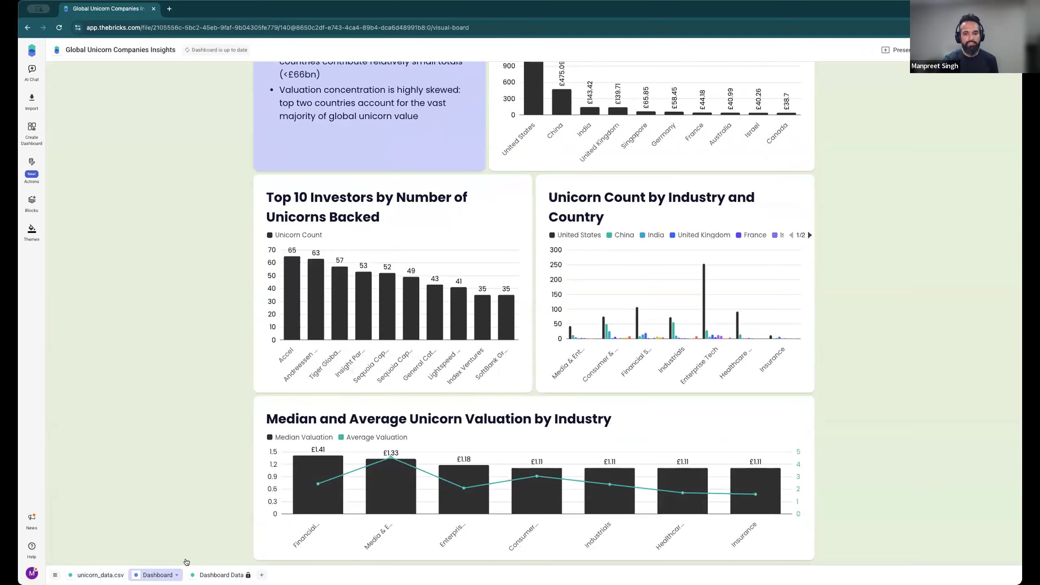
{"action": "left_click", "coordinate": [96, 575]}
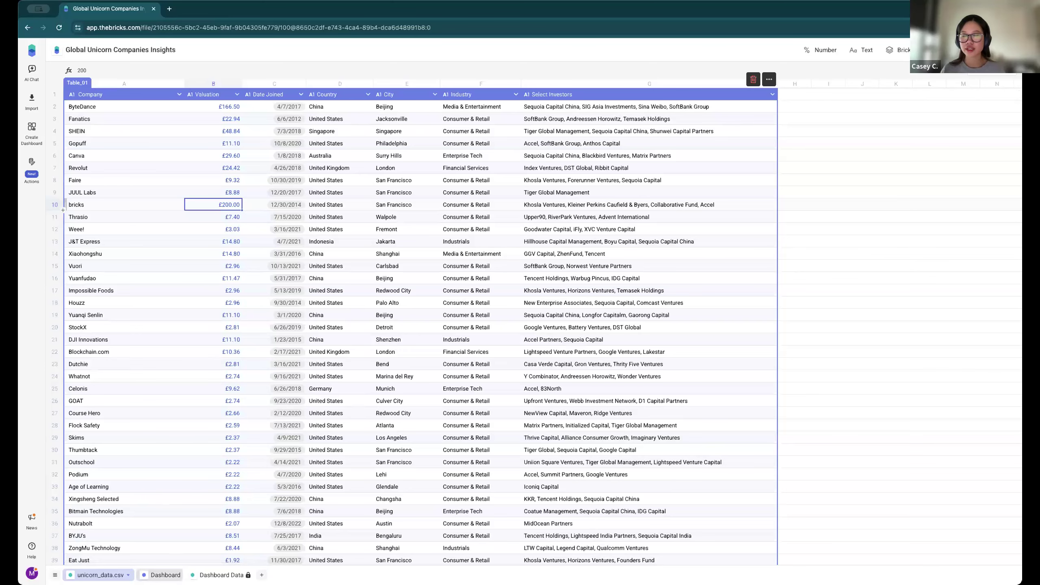
{"action": "left_click", "coordinate": [166, 574]}
{"action": "scroll", "coordinate": [334, 462], "scroll_direction": "down", "scroll_amount": 3}
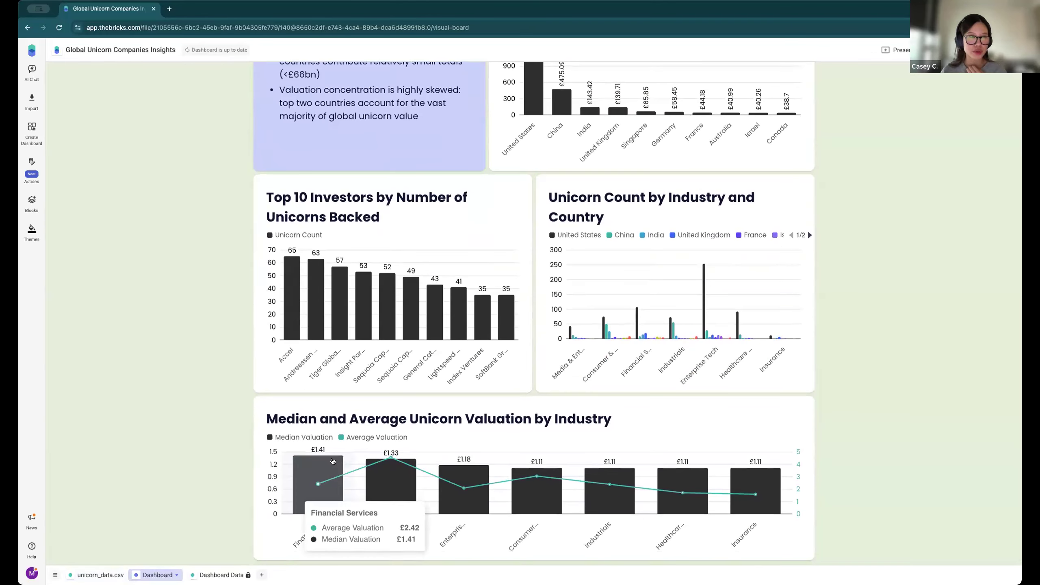
{"action": "scroll", "coordinate": [333, 462], "scroll_direction": "up", "scroll_amount": 2}
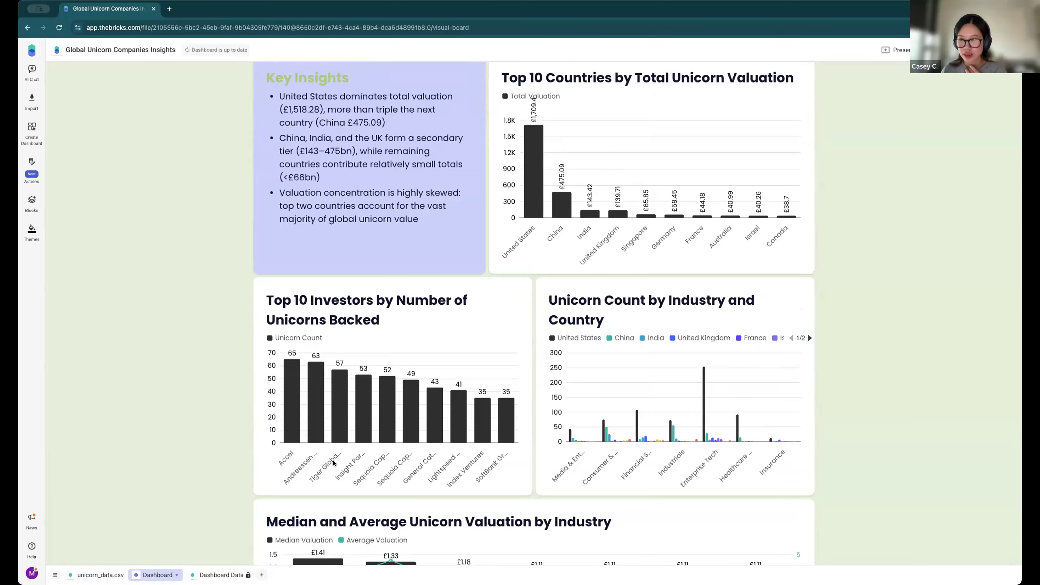
{"action": "scroll", "coordinate": [333, 462], "scroll_direction": "up", "scroll_amount": 9}
{"action": "scroll", "coordinate": [333, 462], "scroll_direction": "up", "scroll_amount": 9}
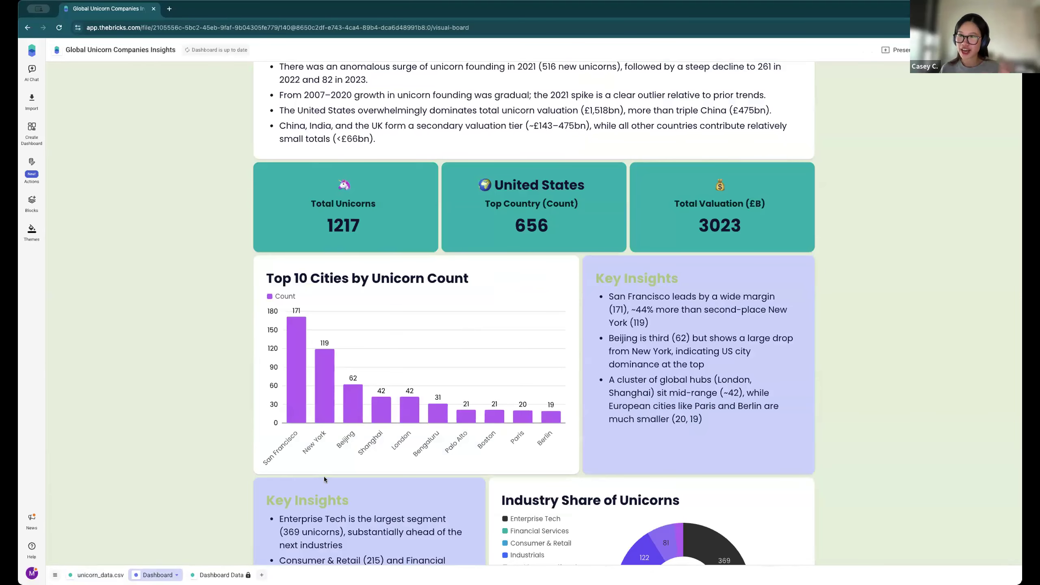
{"action": "mouse_move", "coordinate": [289, 435]}
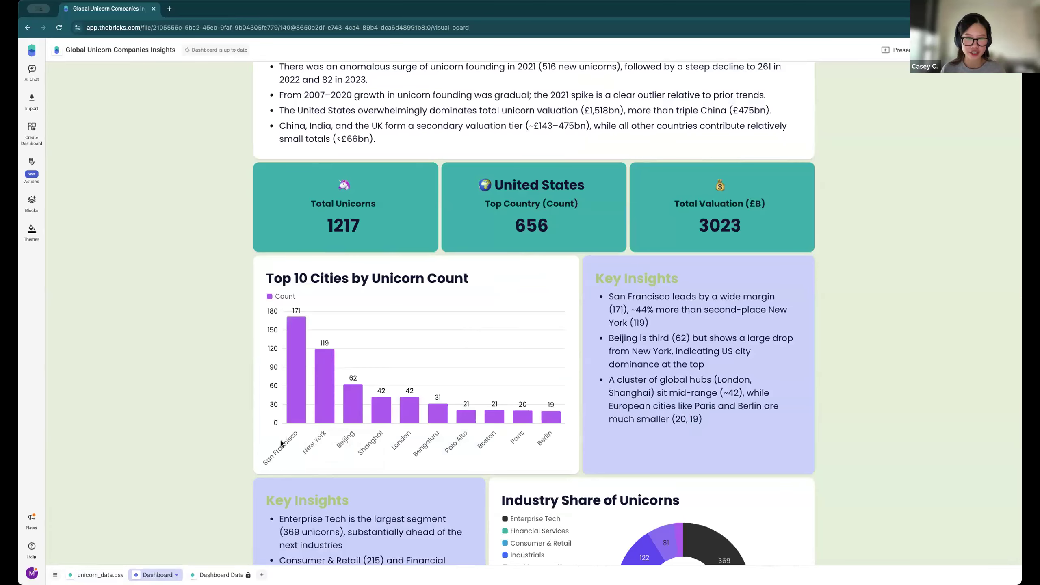
{"action": "scroll", "coordinate": [275, 485], "scroll_direction": "down", "scroll_amount": 4}
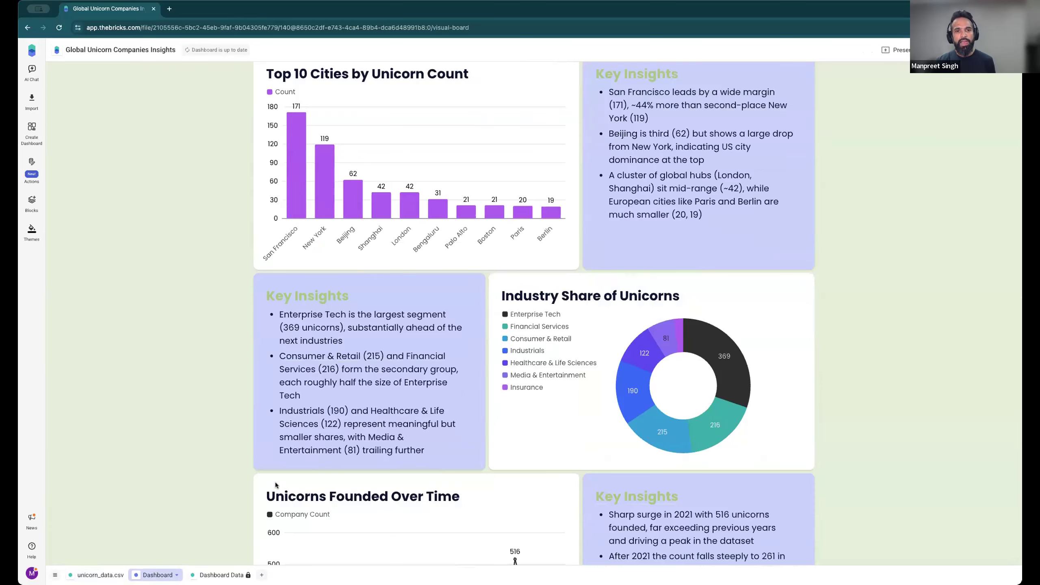
{"action": "scroll", "coordinate": [275, 485], "scroll_direction": "down", "scroll_amount": 5}
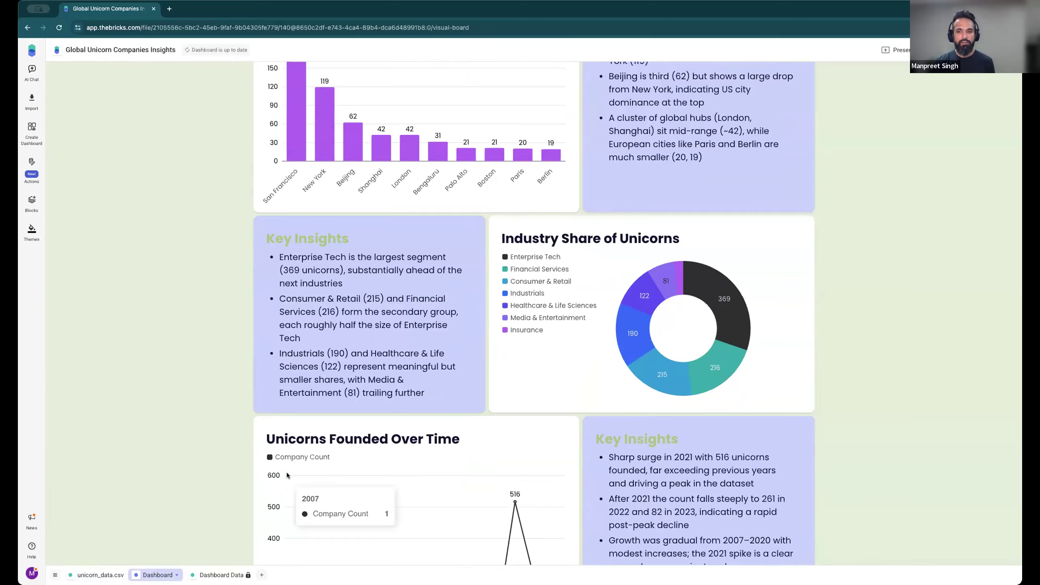
{"action": "scroll", "coordinate": [288, 475], "scroll_direction": "down", "scroll_amount": 20}
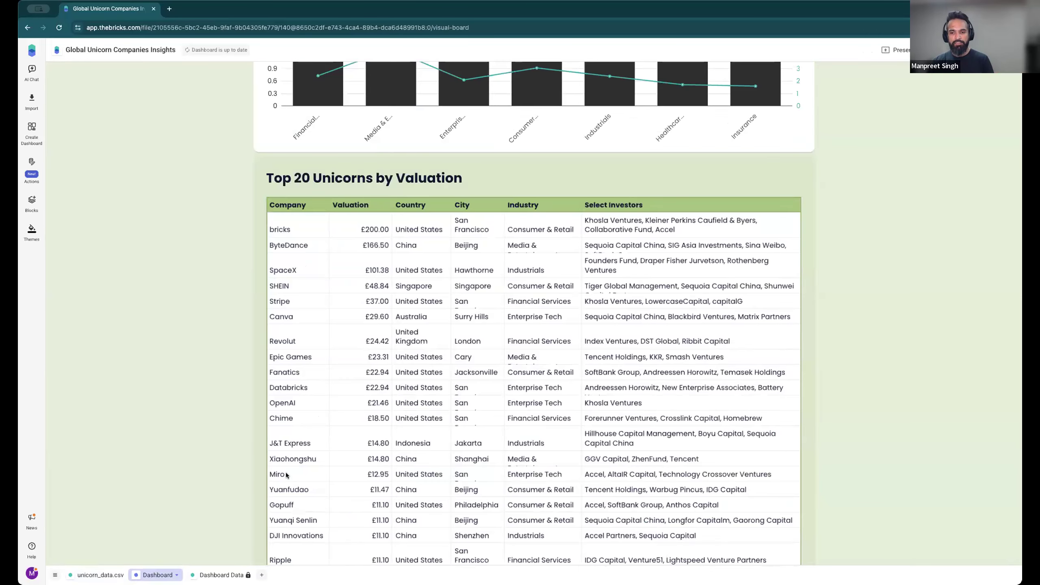
- Use the Add Filters quick action to have the AI add interactive filter controls to the dashboard
{"action": "scroll", "coordinate": [285, 475], "scroll_direction": "down", "scroll_amount": 8}
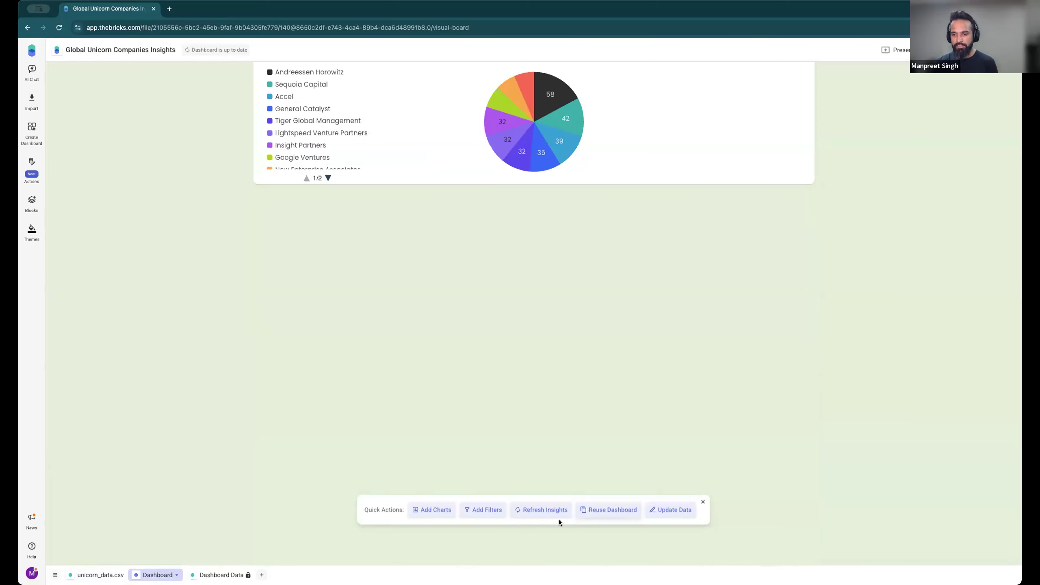
{"action": "mouse_move", "coordinate": [481, 470]}
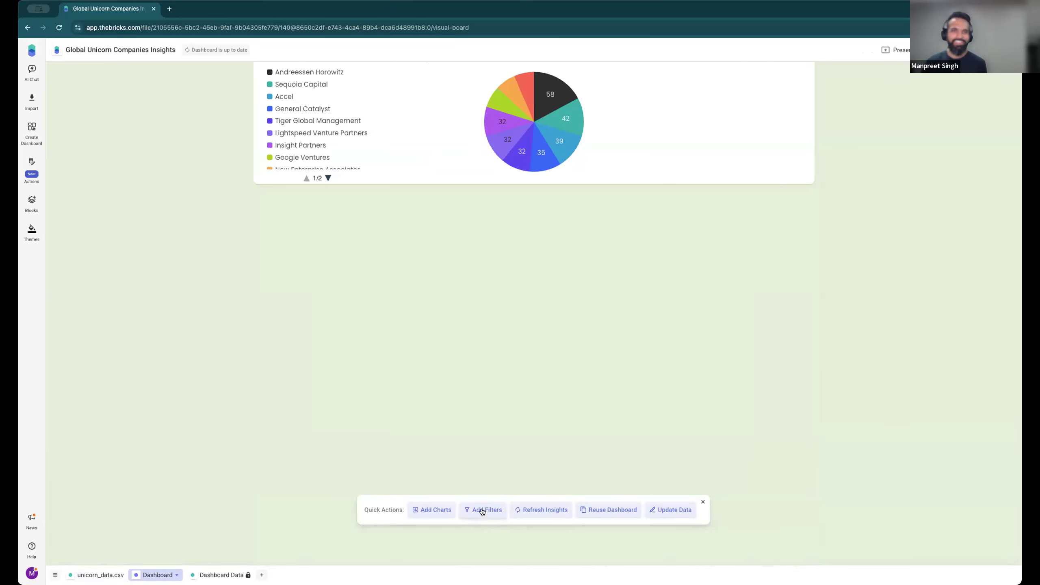
{"action": "left_click", "coordinate": [37, 78]}
{"action": "left_click", "coordinate": [585, 509]}
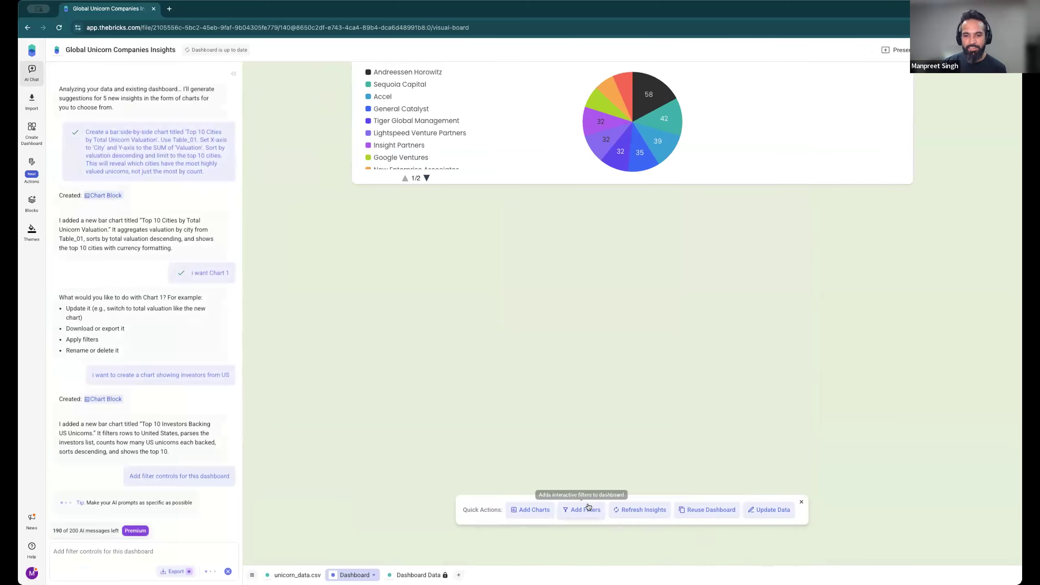
{"action": "mouse_move", "coordinate": [206, 481]}
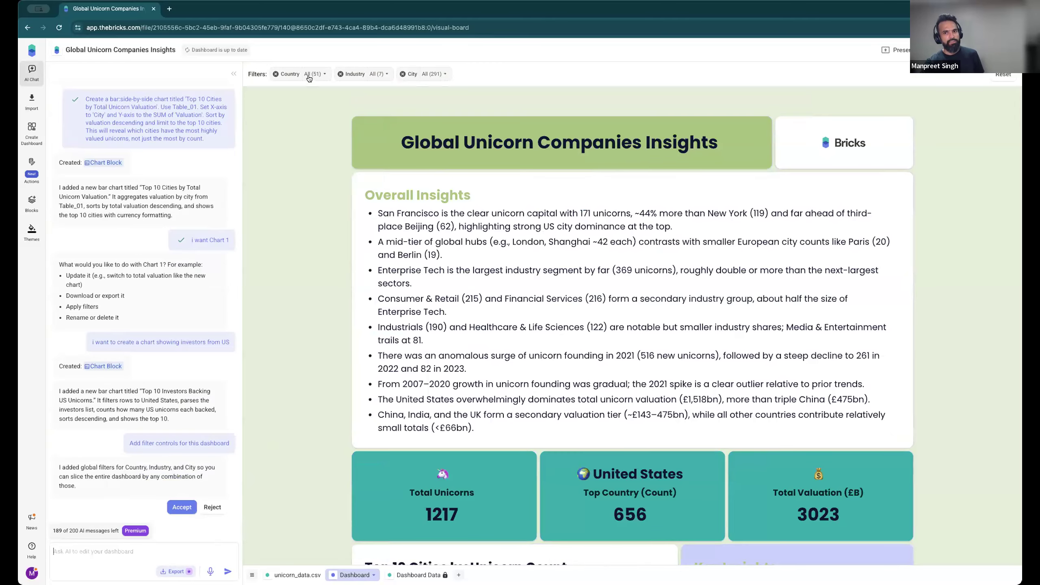
- Deselect all countries in the Country filter, select only Canada, apply it and check the dashboard charts
{"action": "left_click", "coordinate": [314, 75]}
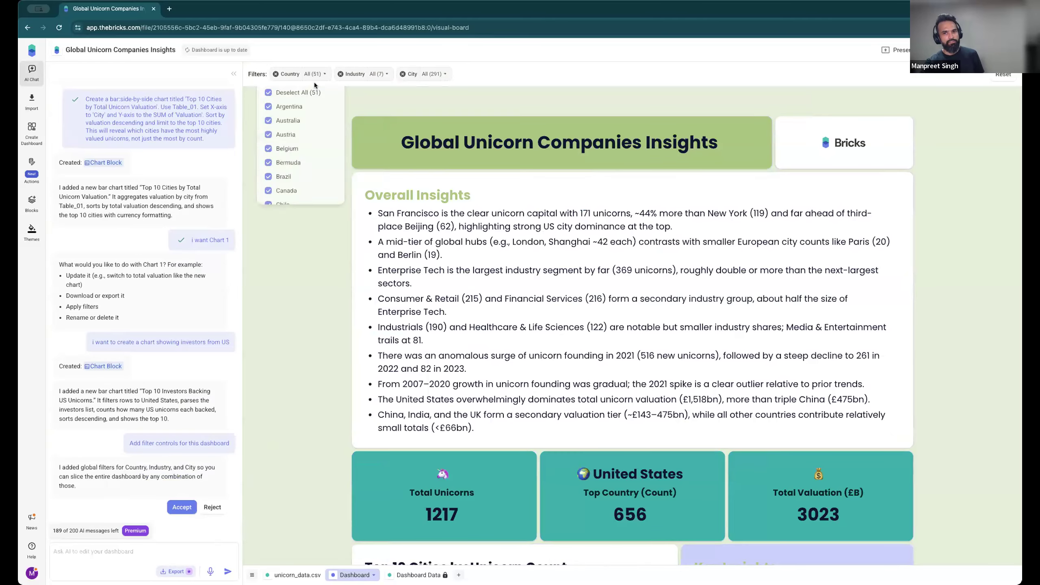
{"action": "left_click", "coordinate": [269, 94]}
{"action": "scroll", "coordinate": [276, 135], "scroll_direction": "down", "scroll_amount": 5}
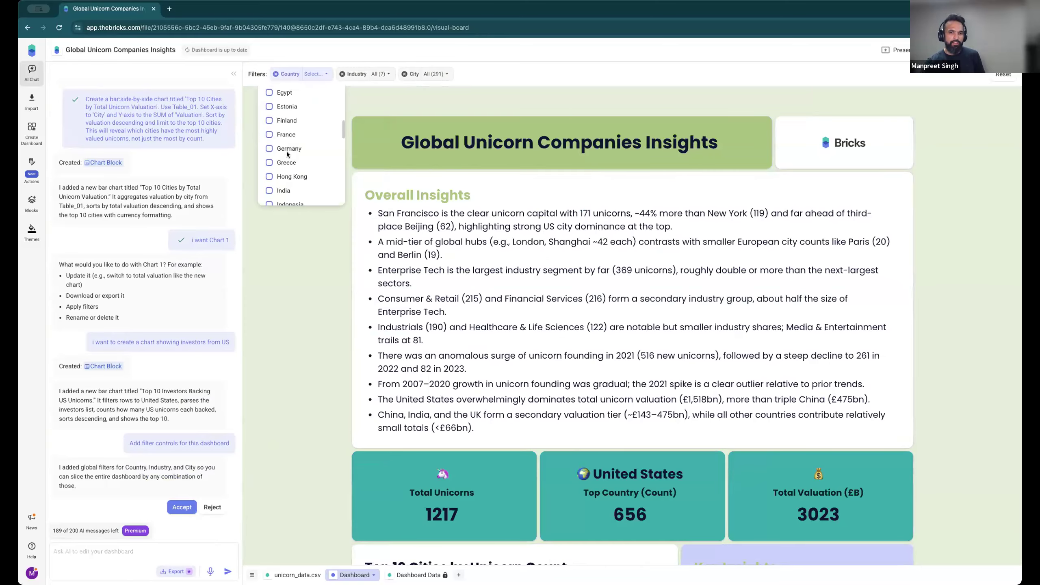
{"action": "scroll", "coordinate": [286, 139], "scroll_direction": "up", "scroll_amount": 4}
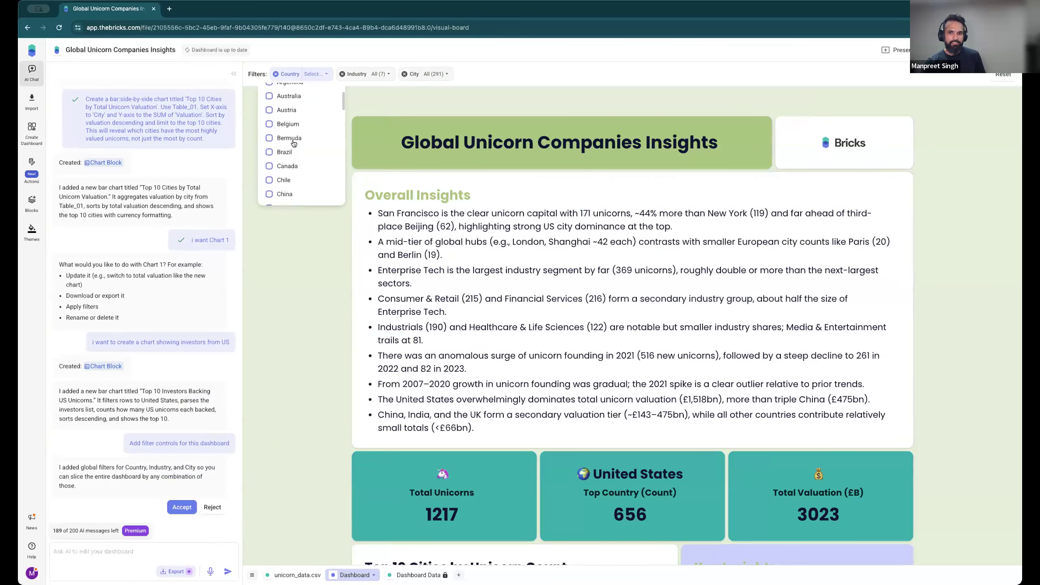
{"action": "scroll", "coordinate": [294, 143], "scroll_direction": "down", "scroll_amount": 1}
{"action": "left_click", "coordinate": [282, 156]}
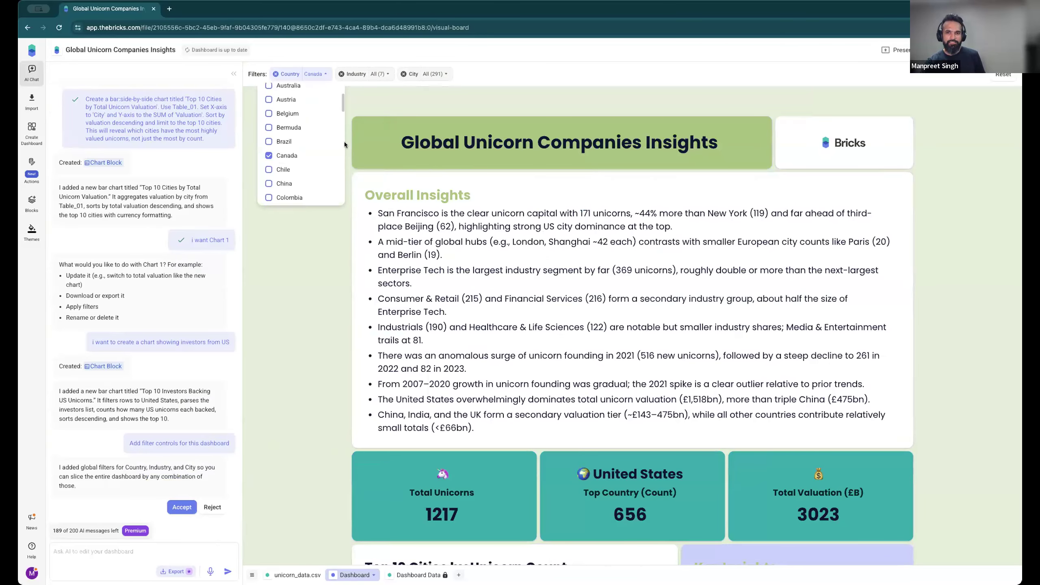
{"action": "left_click", "coordinate": [380, 93]}
{"action": "scroll", "coordinate": [595, 273], "scroll_direction": "down", "scroll_amount": 12}
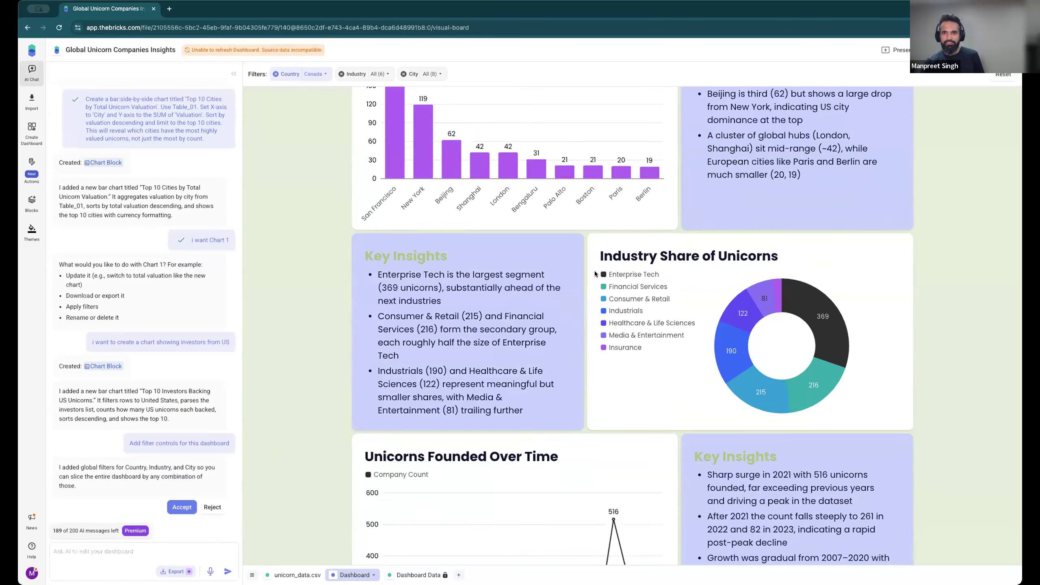
{"action": "scroll", "coordinate": [364, 192], "scroll_direction": "up", "scroll_amount": 15}
- Add United States to the Country filter, and check the dashboard's totals and its city, industry and founding charts
{"action": "left_click", "coordinate": [306, 75]}
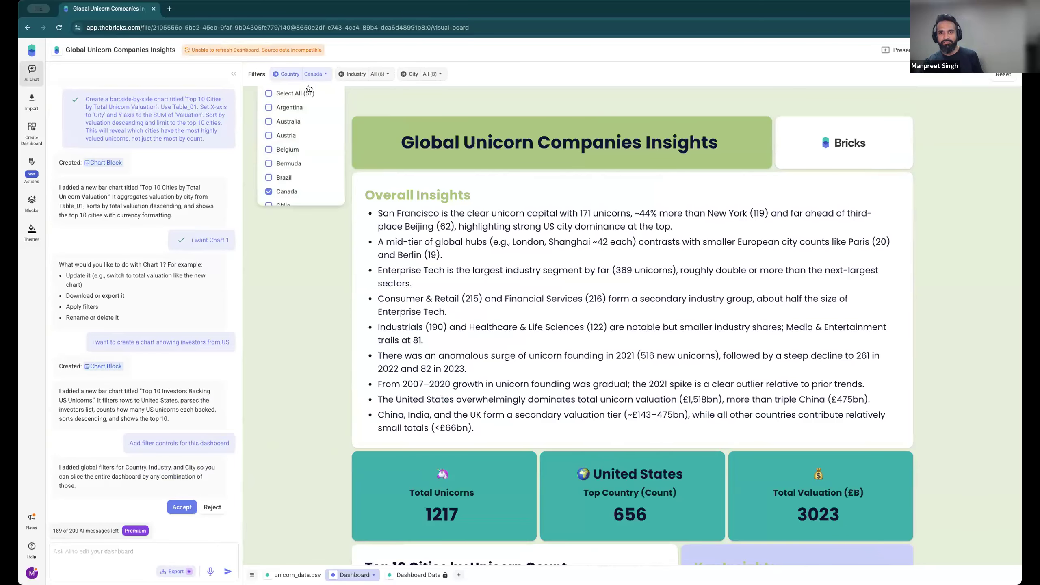
{"action": "scroll", "coordinate": [279, 169], "scroll_direction": "down", "scroll_amount": 4}
{"action": "scroll", "coordinate": [278, 177], "scroll_direction": "down", "scroll_amount": 5}
{"action": "scroll", "coordinate": [278, 178], "scroll_direction": "down", "scroll_amount": 5}
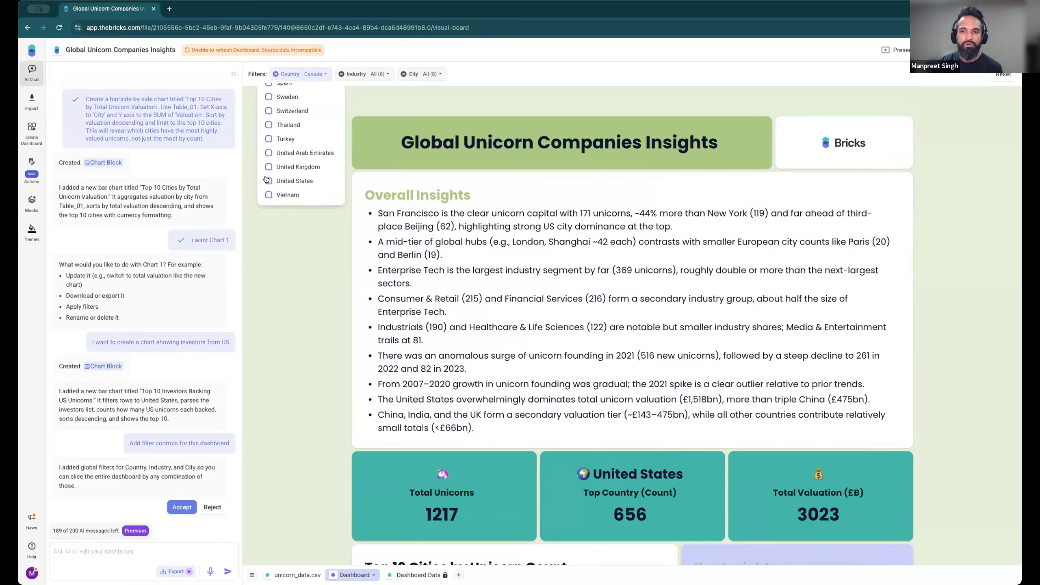
{"action": "left_click", "coordinate": [267, 181]}
{"action": "left_click", "coordinate": [301, 214]}
{"action": "scroll", "coordinate": [463, 237], "scroll_direction": "down", "scroll_amount": 5}
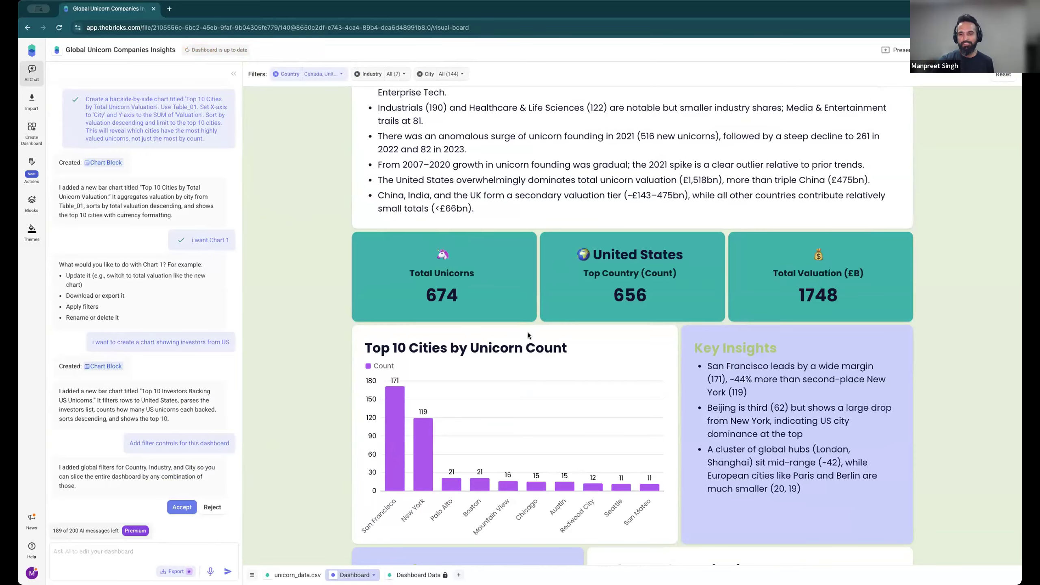
{"action": "scroll", "coordinate": [528, 330], "scroll_direction": "down", "scroll_amount": 5}
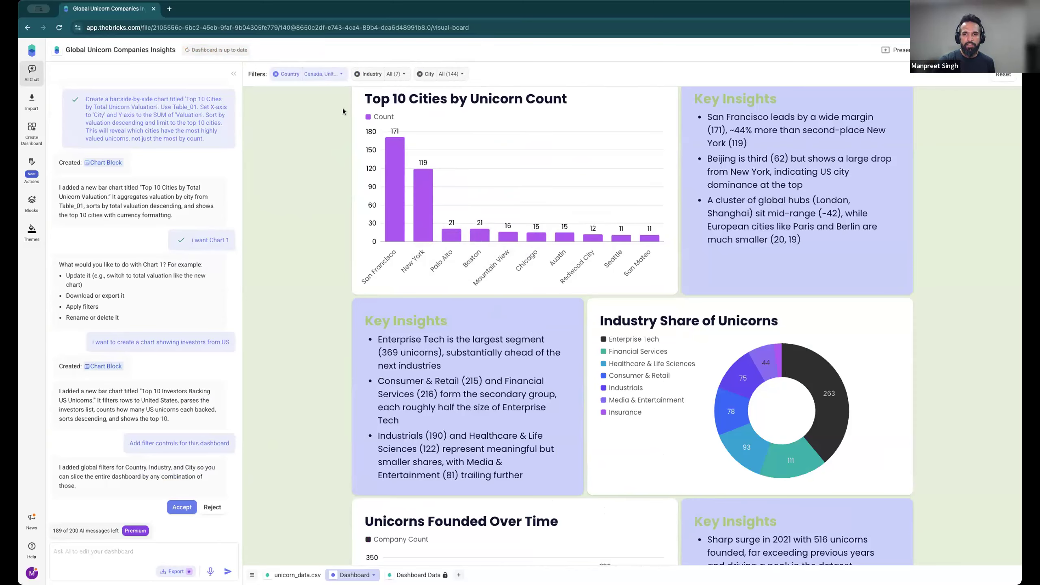
{"action": "left_click", "coordinate": [317, 73]}
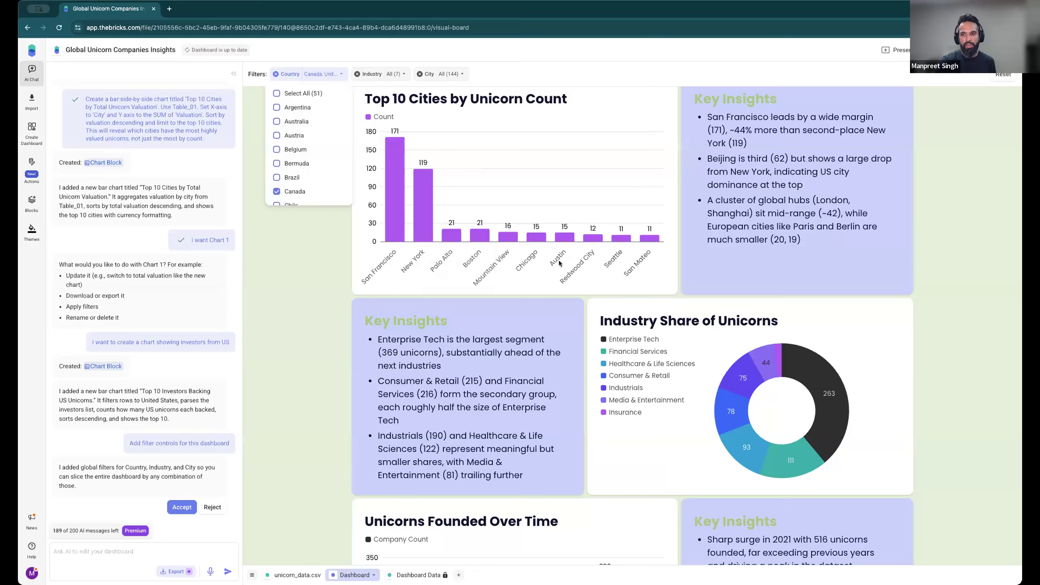
{"action": "scroll", "coordinate": [647, 294], "scroll_direction": "down", "scroll_amount": 2}
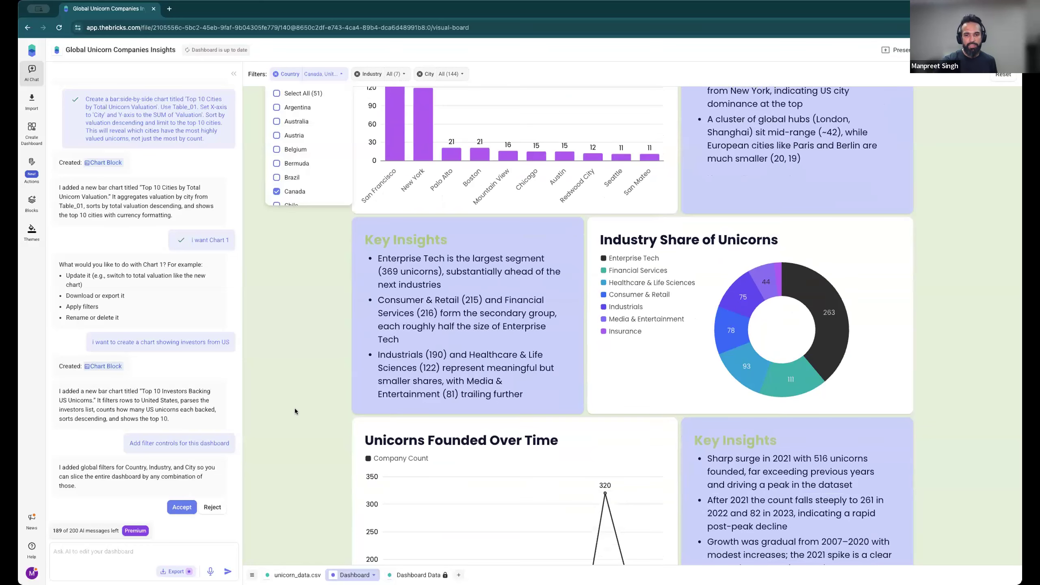
{"action": "scroll", "coordinate": [296, 411], "scroll_direction": "down", "scroll_amount": 2}
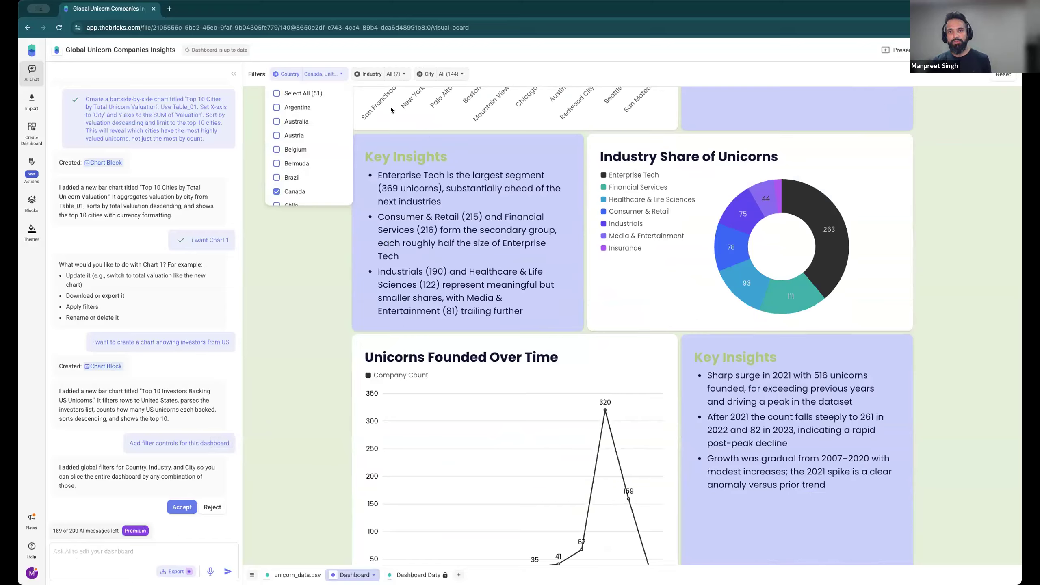
- Exclude Consumer & Retail, Enterprise Tech, Financial Services and Healthcare & Life Sciences from the Industry filter, and check the totals and city chart
{"action": "left_click", "coordinate": [371, 75]}
{"action": "left_click", "coordinate": [377, 125]}
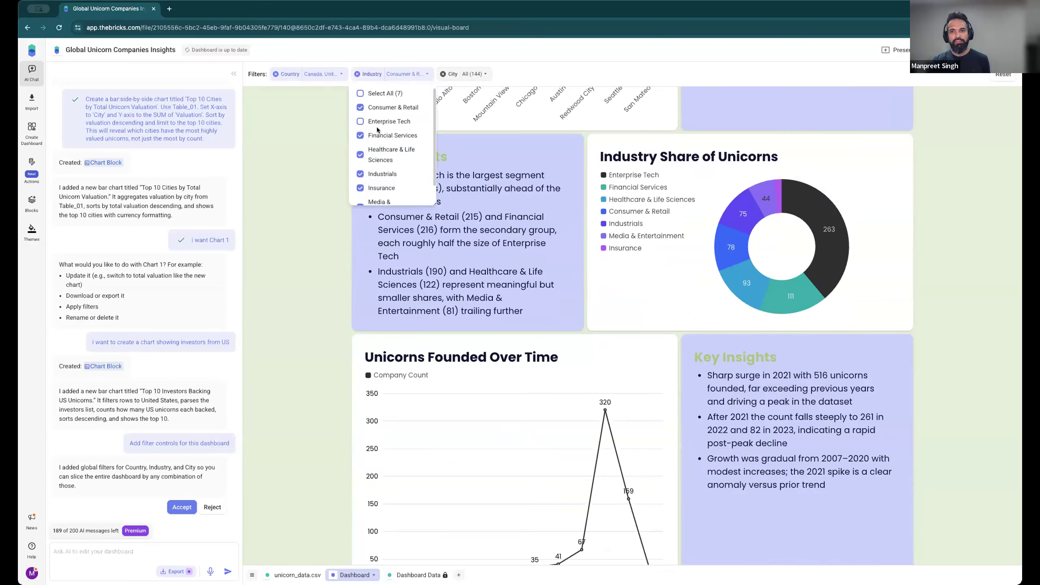
{"action": "left_click", "coordinate": [378, 137]}
{"action": "left_click", "coordinate": [378, 151]}
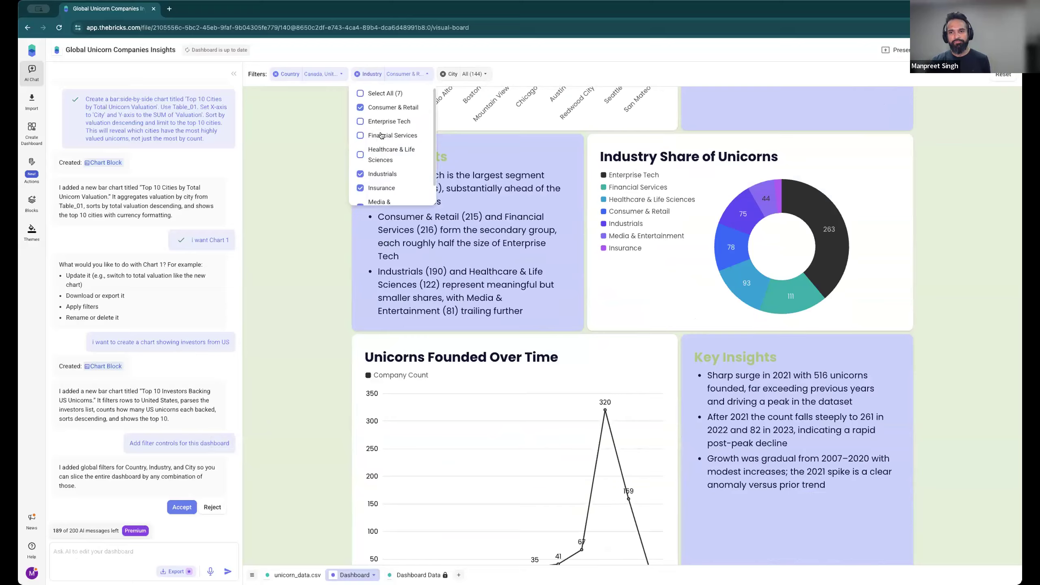
{"action": "left_click", "coordinate": [381, 109]}
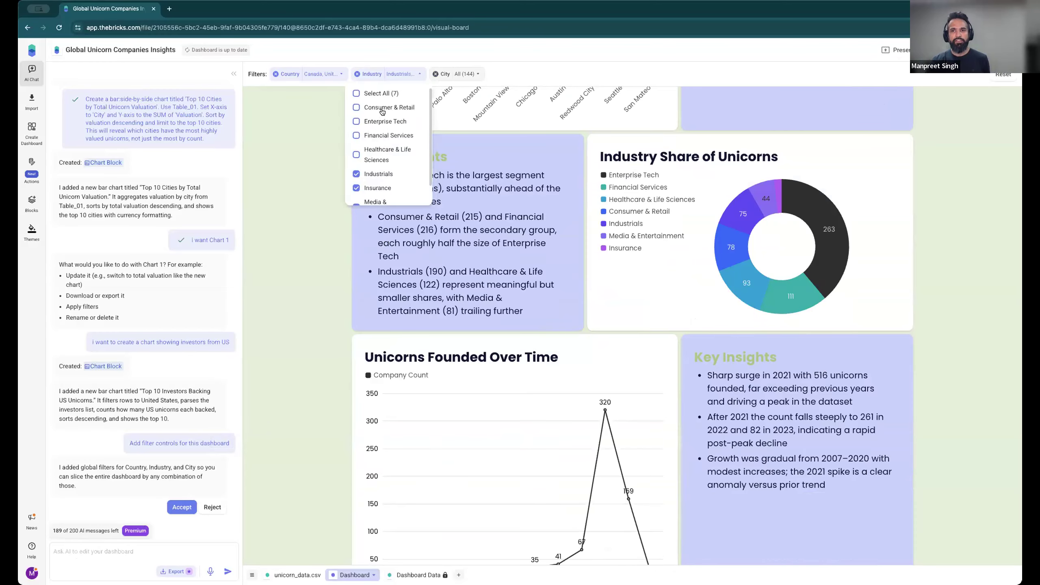
{"action": "left_click", "coordinate": [313, 168]}
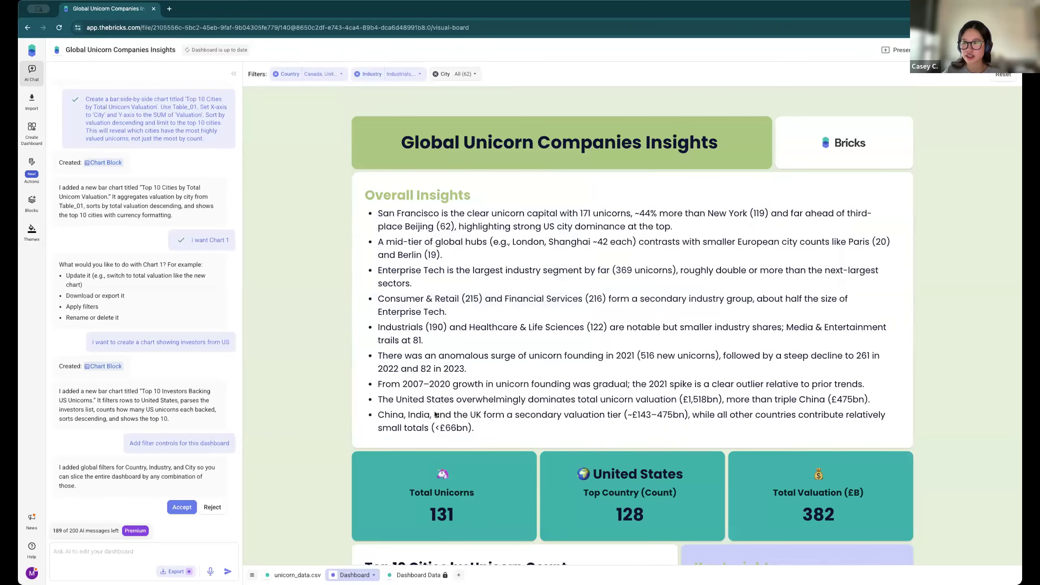
{"action": "scroll", "coordinate": [435, 415], "scroll_direction": "down", "scroll_amount": 5}
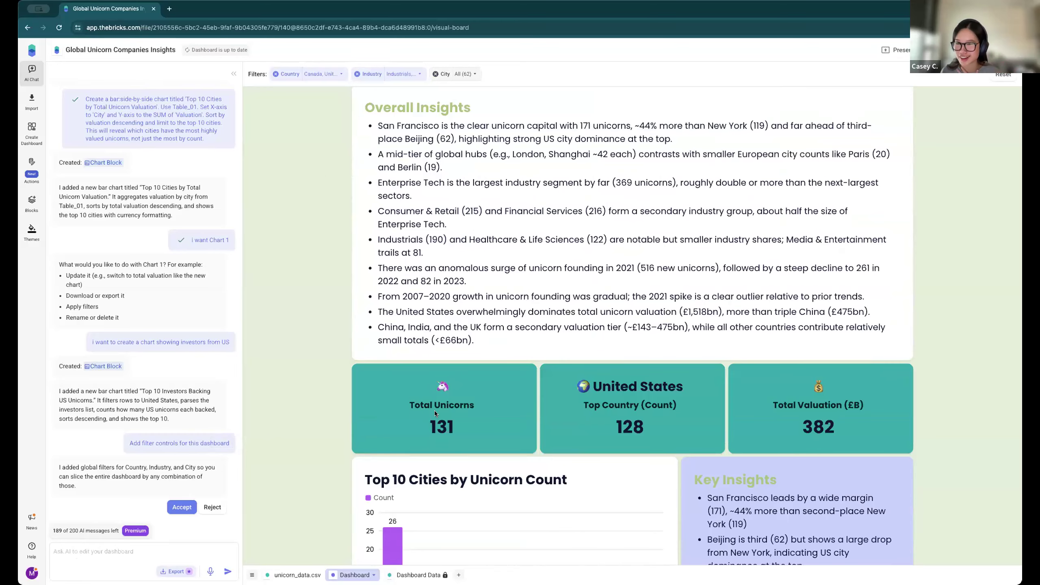
{"action": "scroll", "coordinate": [435, 411], "scroll_direction": "down", "scroll_amount": 3}
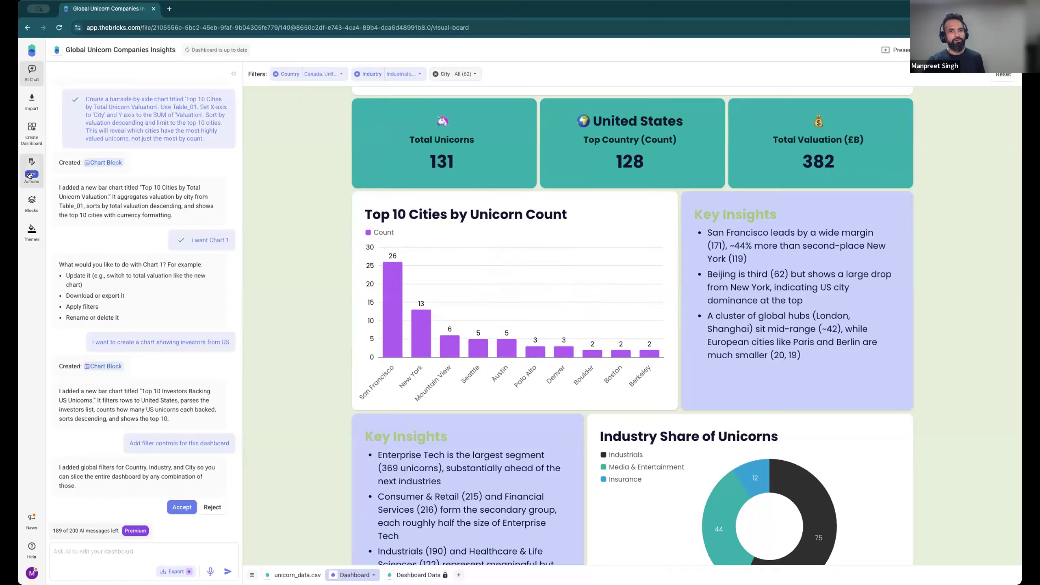
- Refresh the dashboard's insights to match the filtered data, and review the Key Insights texts alongside their charts
{"action": "left_click", "coordinate": [27, 174]}
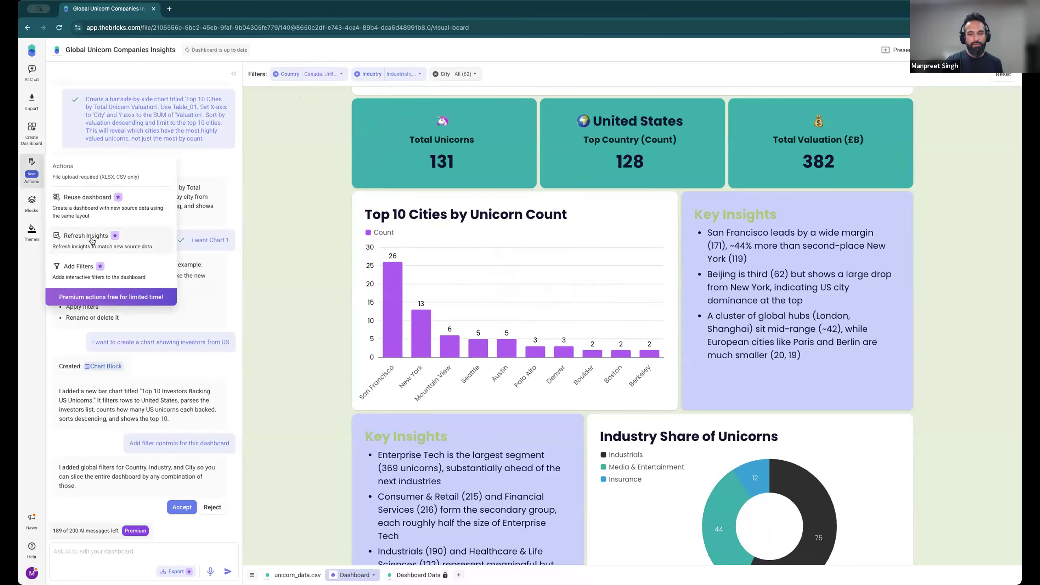
{"action": "left_click", "coordinate": [119, 234]}
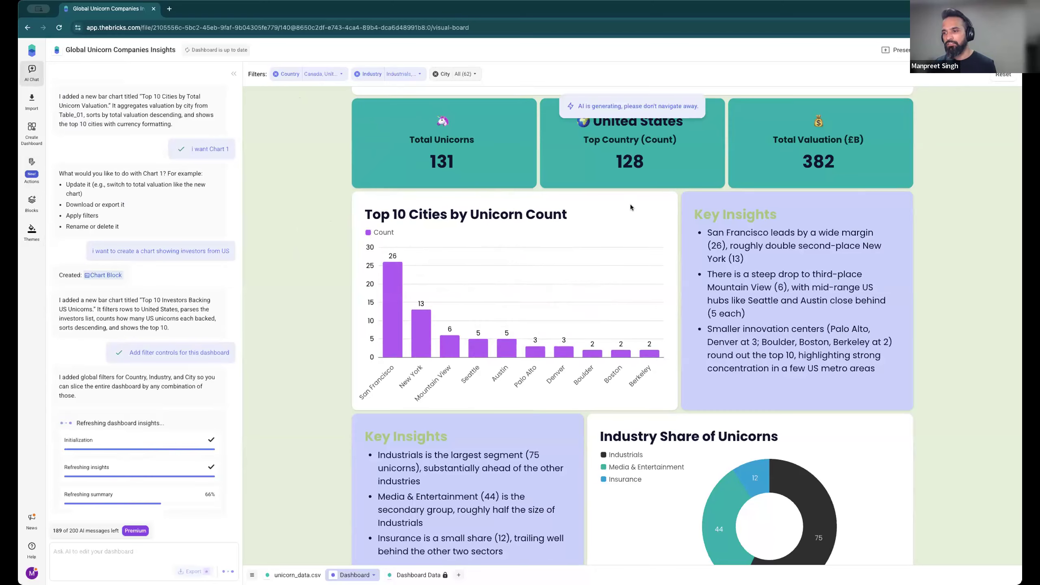
{"action": "scroll", "coordinate": [630, 204], "scroll_direction": "down", "scroll_amount": 15}
{"action": "scroll", "coordinate": [701, 303], "scroll_direction": "down", "scroll_amount": 10}
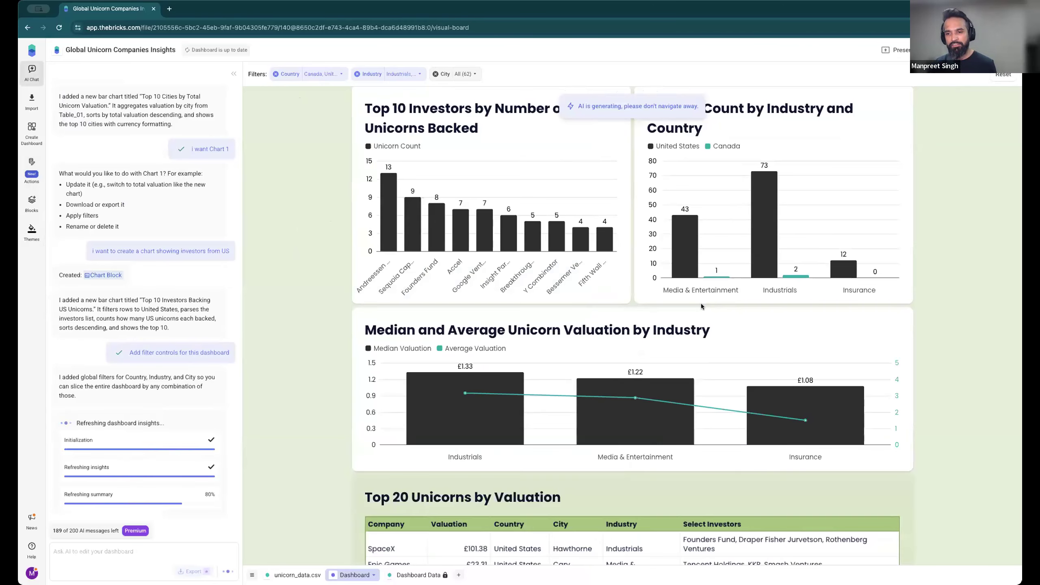
{"action": "scroll", "coordinate": [678, 321], "scroll_direction": "up", "scroll_amount": 12}
{"action": "scroll", "coordinate": [679, 323], "scroll_direction": "down", "scroll_amount": 2}
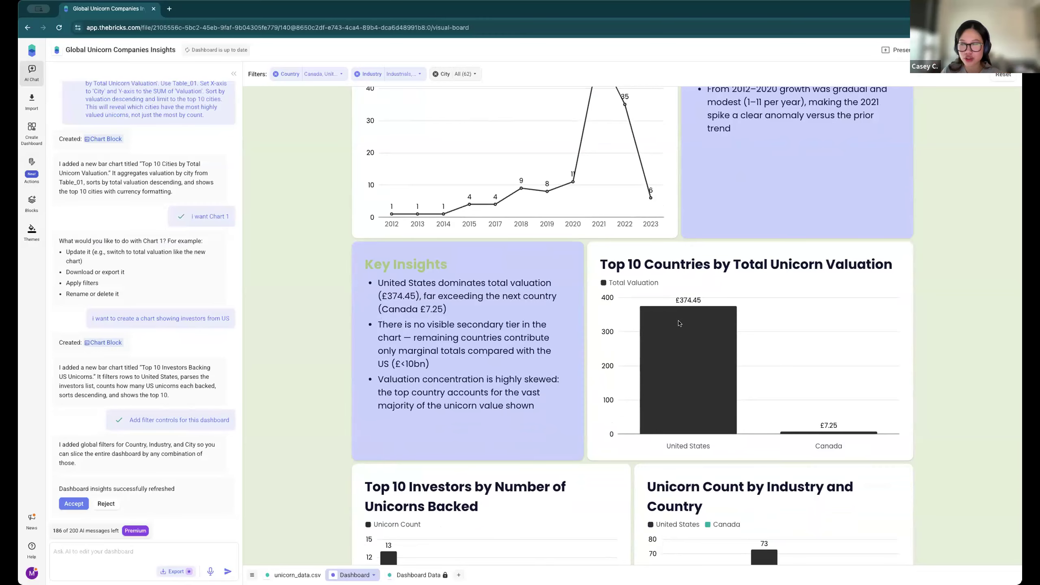
- Review the Top 10 Cities by Total Unicorn Valuation and Top 10 Investors Backing US Unicorns charts
{"action": "scroll", "coordinate": [679, 323], "scroll_direction": "down", "scroll_amount": 20}
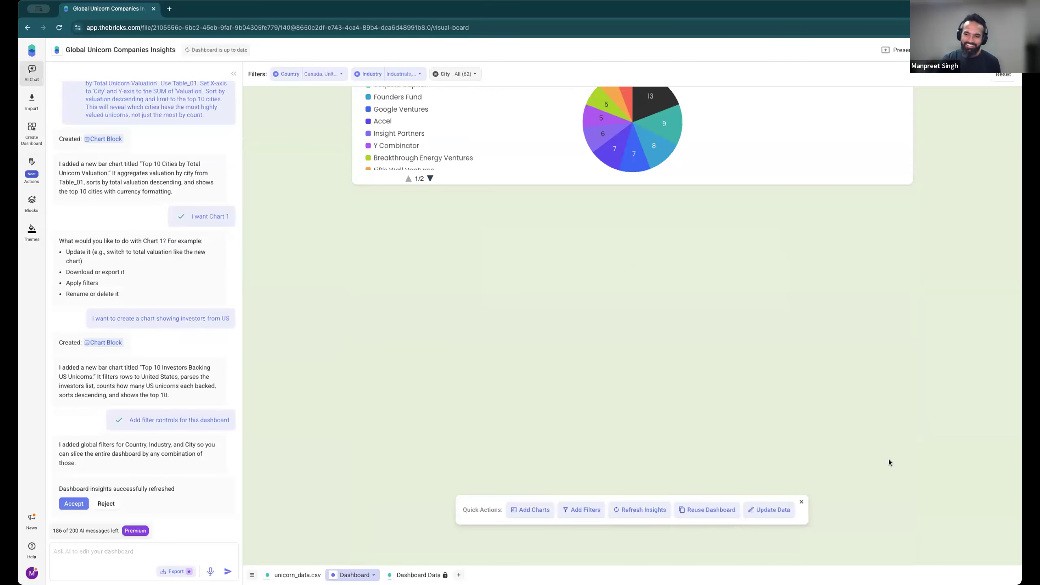
{"action": "scroll", "coordinate": [888, 459], "scroll_direction": "up", "scroll_amount": 7}
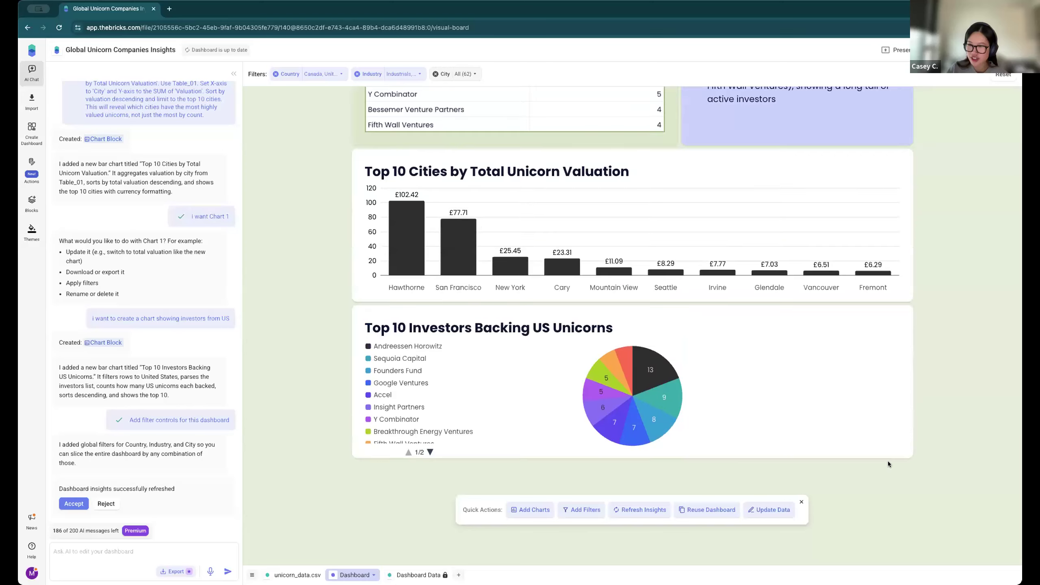
{"action": "scroll", "coordinate": [887, 461], "scroll_direction": "up", "scroll_amount": 1}
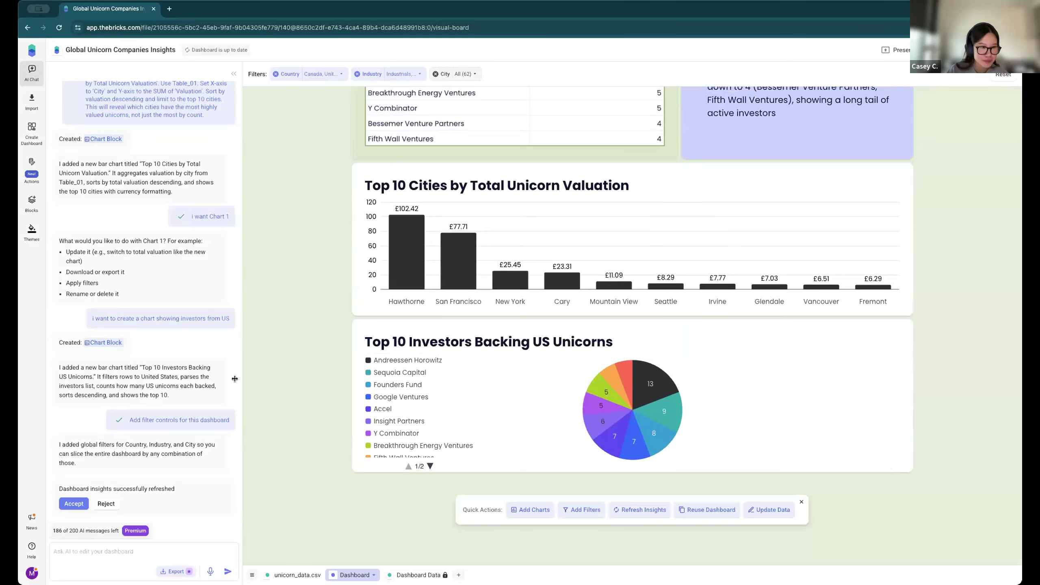
{"action": "left_click", "coordinate": [297, 574]}
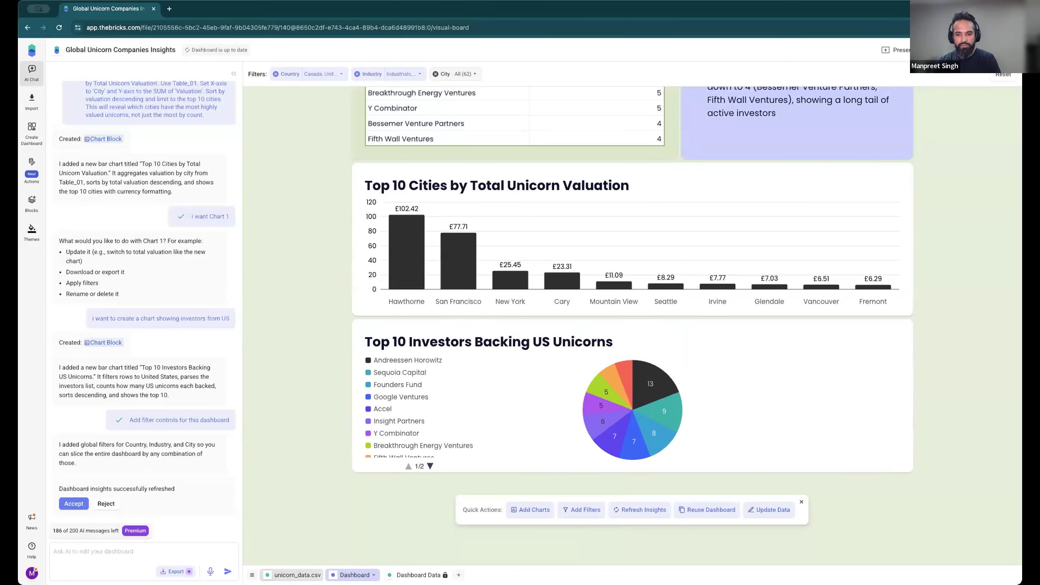
- Create a new dashboard in the Webinar room and generate it from the imported Sales_Data_Jan_March_2024.csv file
{"action": "left_click", "coordinate": [32, 51]}
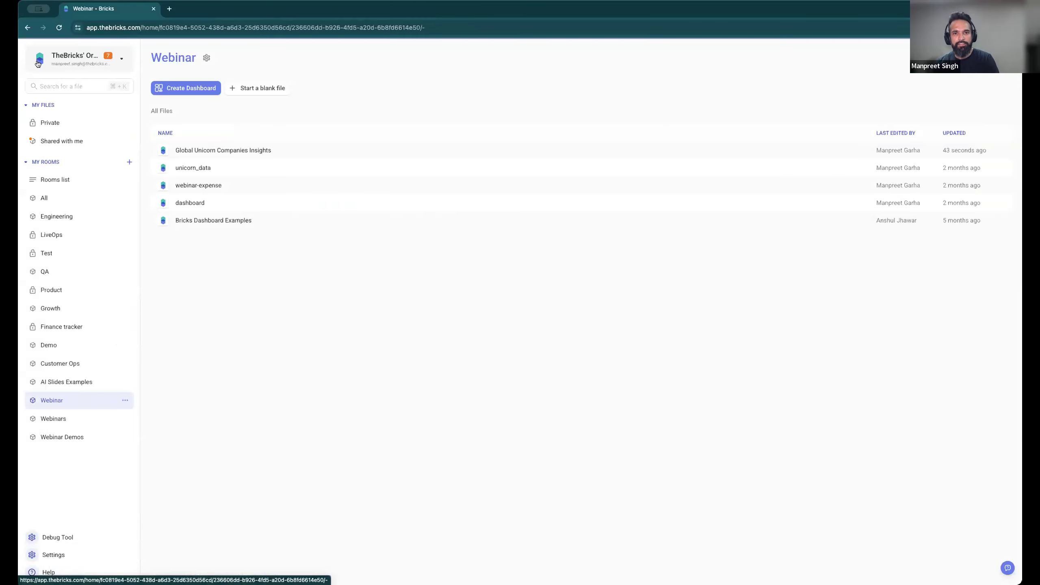
{"action": "left_click", "coordinate": [216, 90]}
{"action": "left_click", "coordinate": [466, 304]}
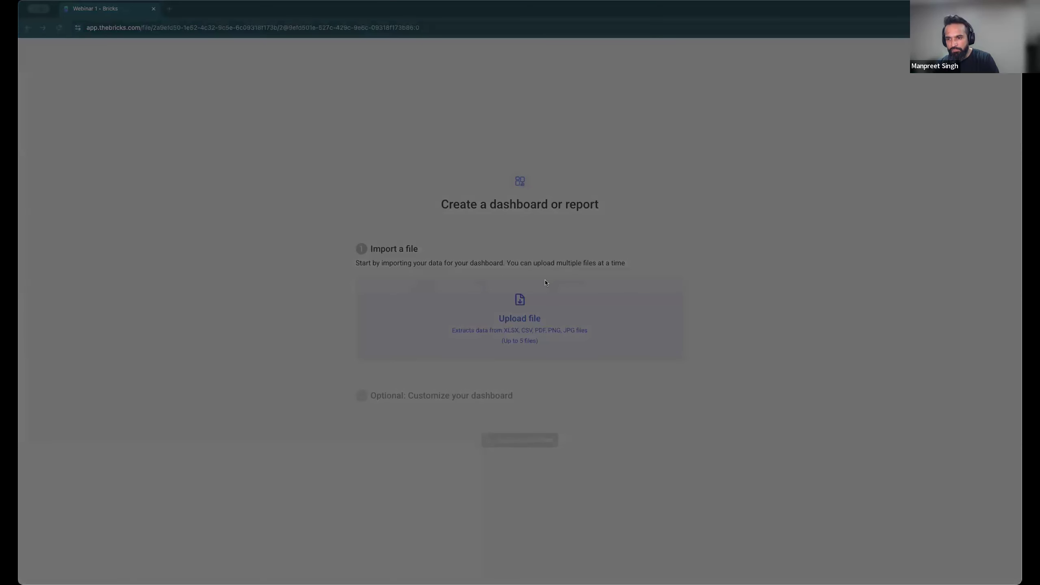
{"action": "double_click", "coordinate": [533, 259]}
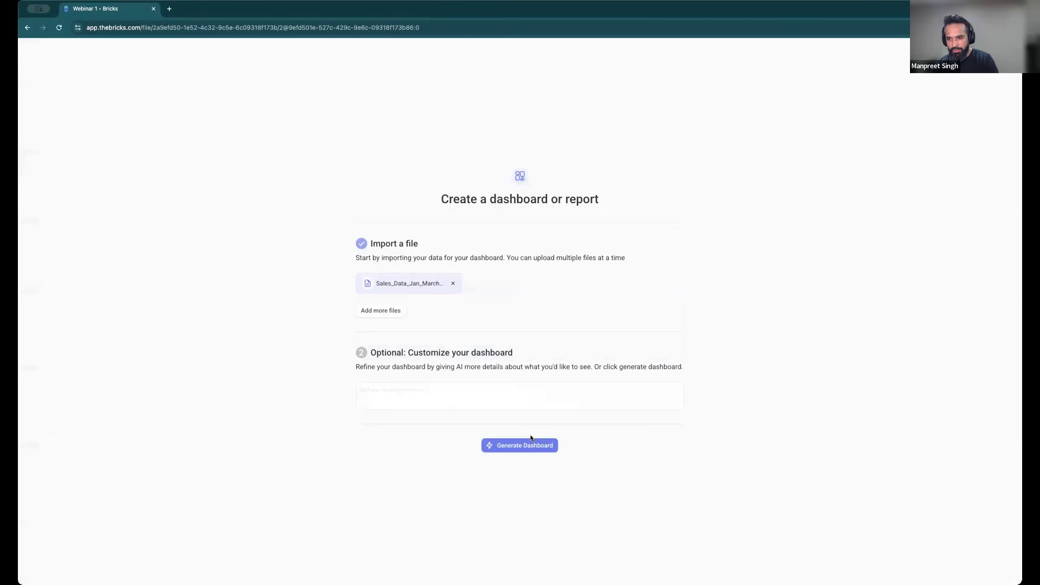
{"action": "left_click", "coordinate": [527, 445]}
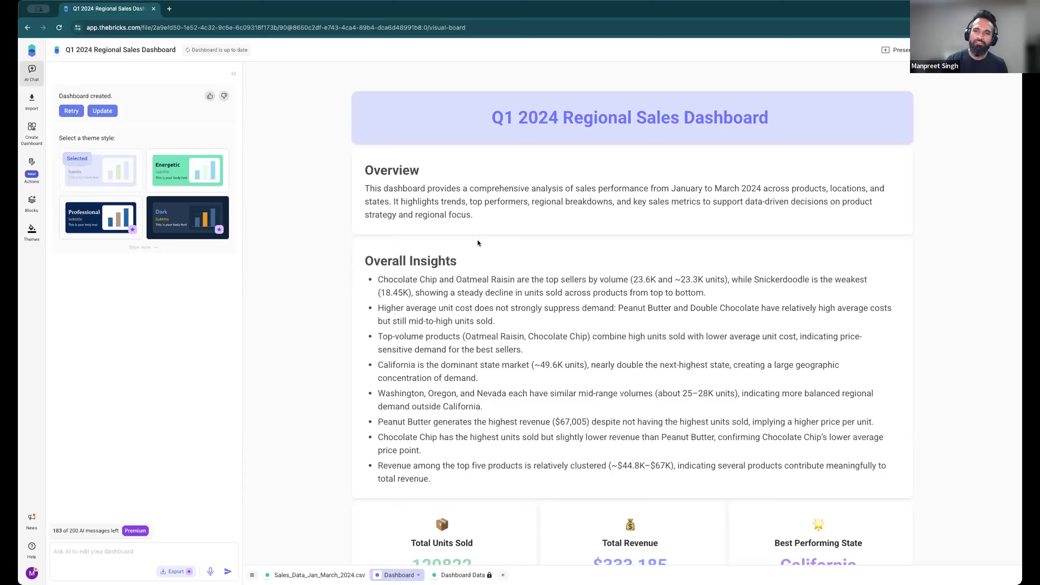
- Review the Q1 2024 Regional Sales Dashboard's metrics, product and state charts, and daily units sold trend
{"action": "scroll", "coordinate": [477, 243], "scroll_direction": "down", "scroll_amount": 6}
{"action": "scroll", "coordinate": [483, 284], "scroll_direction": "down", "scroll_amount": 3}
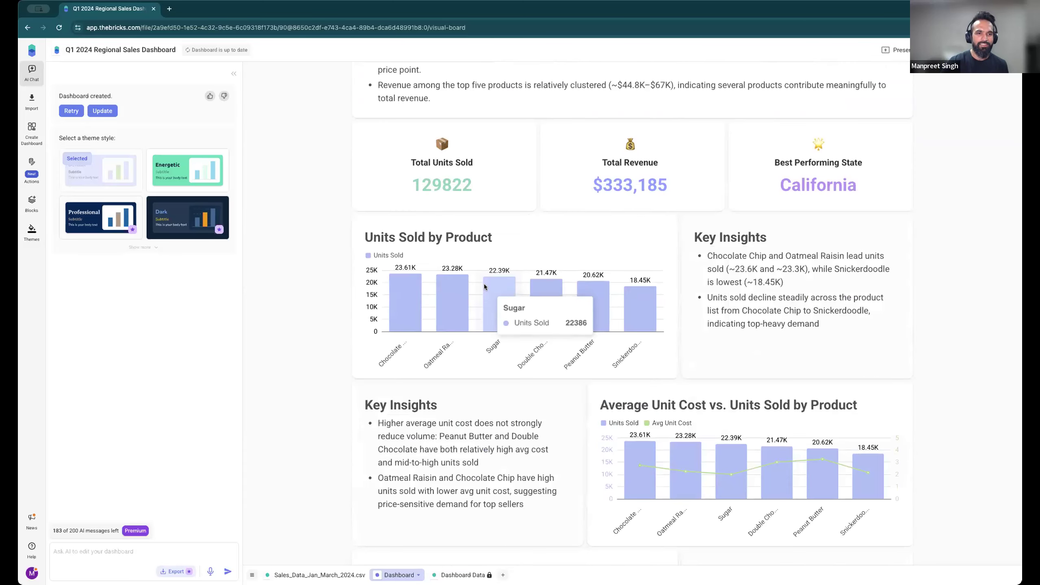
{"action": "scroll", "coordinate": [484, 284], "scroll_direction": "down", "scroll_amount": 10}
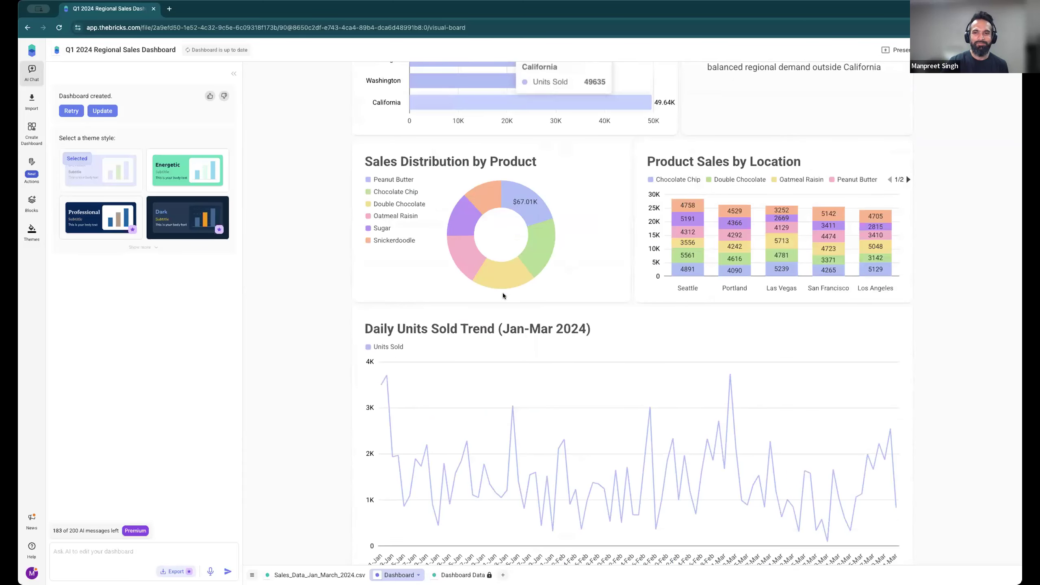
{"action": "scroll", "coordinate": [504, 293], "scroll_direction": "up", "scroll_amount": 15}
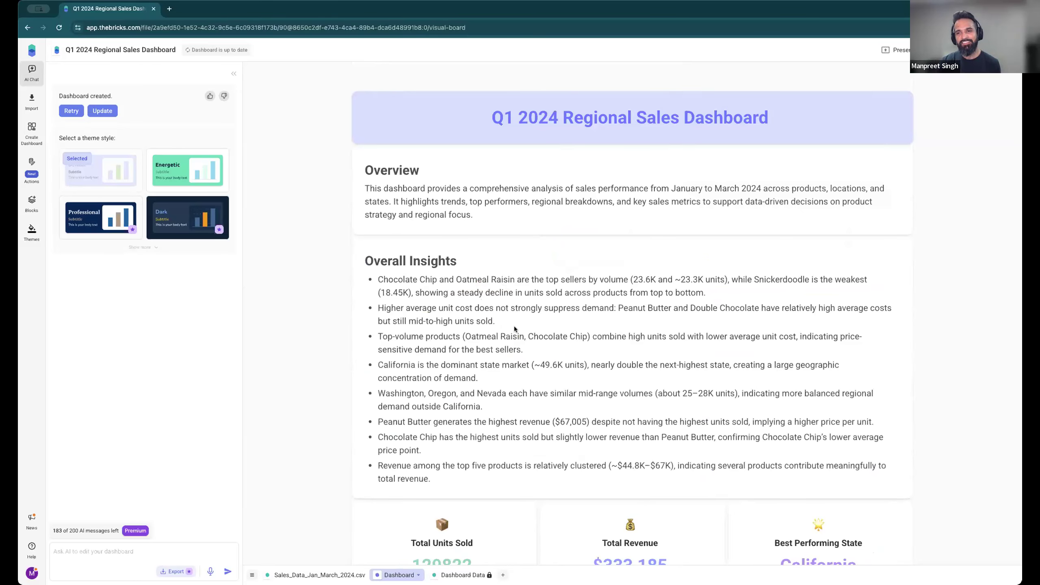
- Inspect the sales source sheet and the Dashboard Data tables, selecting the Sales_By_Product table
{"action": "left_click", "coordinate": [335, 575]}
{"action": "left_click", "coordinate": [454, 575]}
{"action": "left_click_drag", "start_coordinate": [470, 278], "coordinate": [807, 191]}
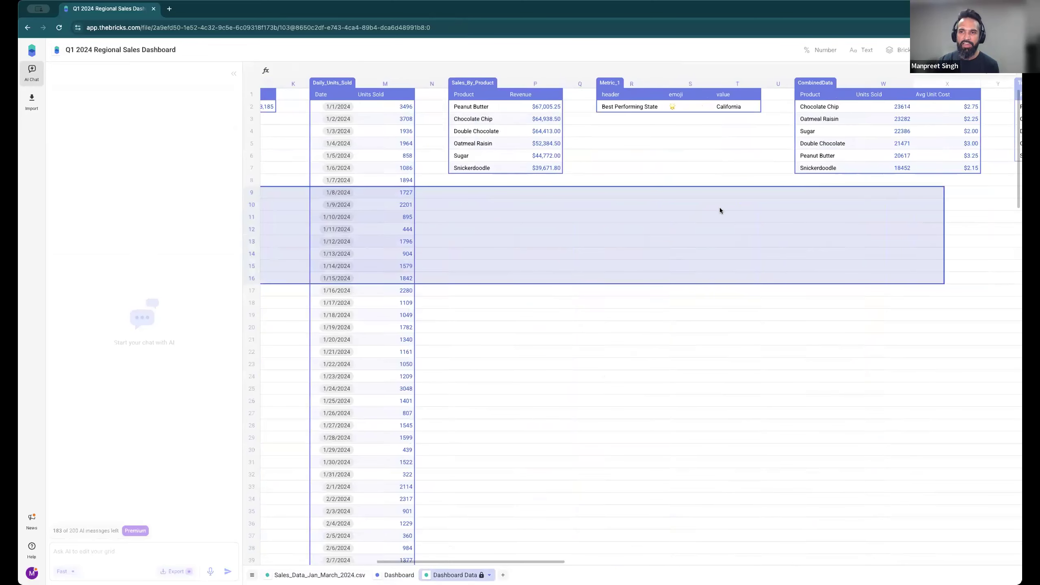
{"action": "left_click_drag", "start_coordinate": [720, 210], "coordinate": [673, 195]}
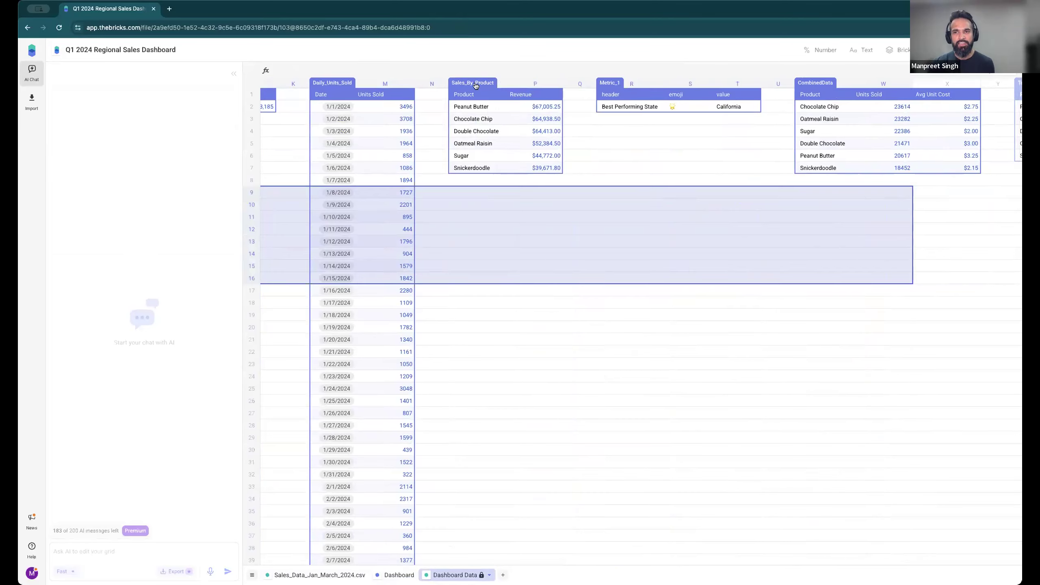
{"action": "left_click", "coordinate": [478, 94]}
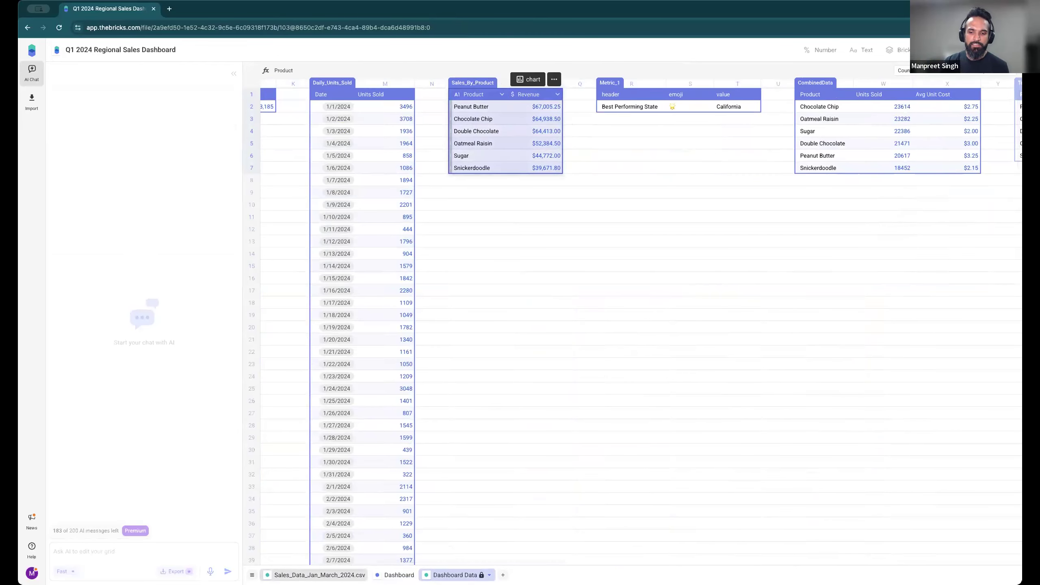
{"action": "left_click", "coordinate": [320, 575]}
- Return to the Q1 2024 Regional Sales Dashboard and choose PDF export from its sharing options
{"action": "left_click", "coordinate": [407, 574]}
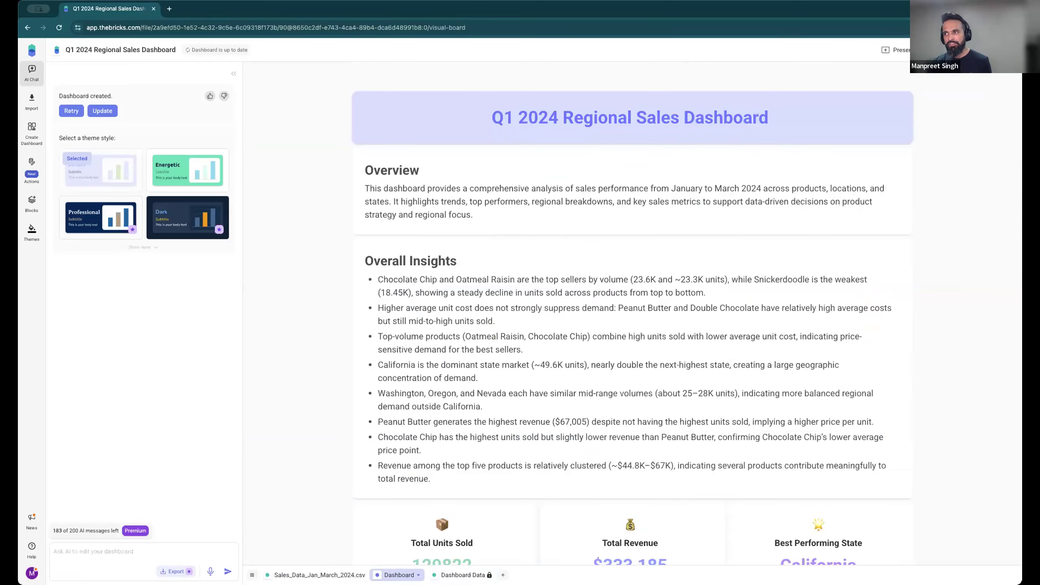
{"action": "left_click", "coordinate": [983, 50]}
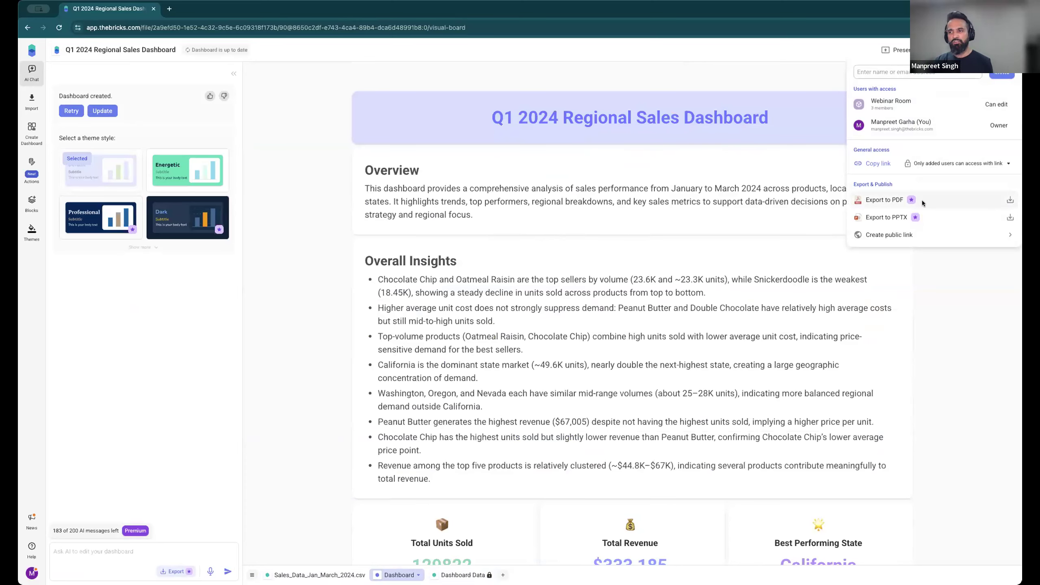
{"action": "left_click", "coordinate": [922, 202]}
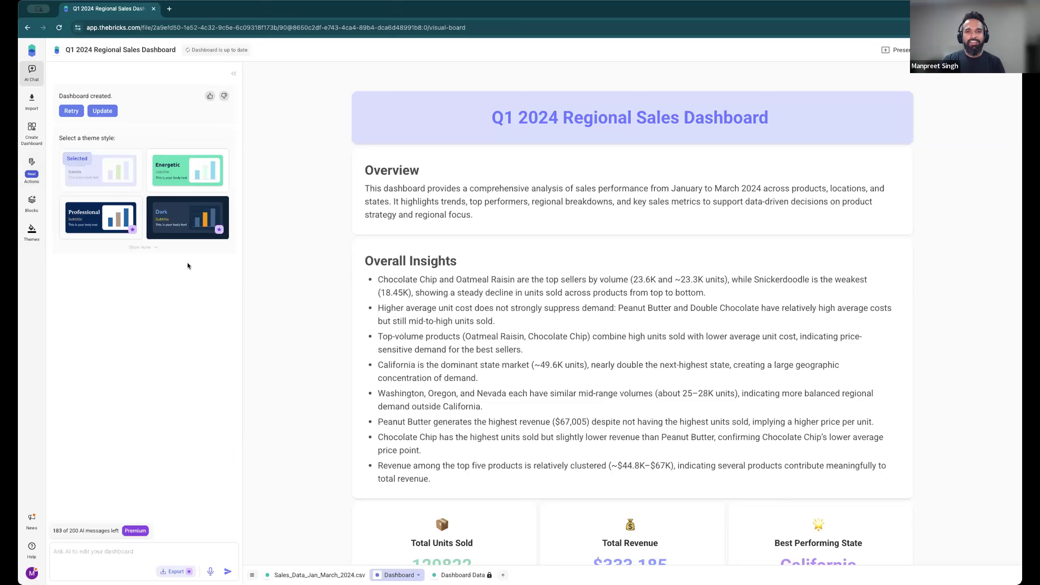
- Examine the dated sales rows in the Sales_Data_Jan_March_2024.csv table to see which period they cover
{"action": "left_click", "coordinate": [319, 574]}
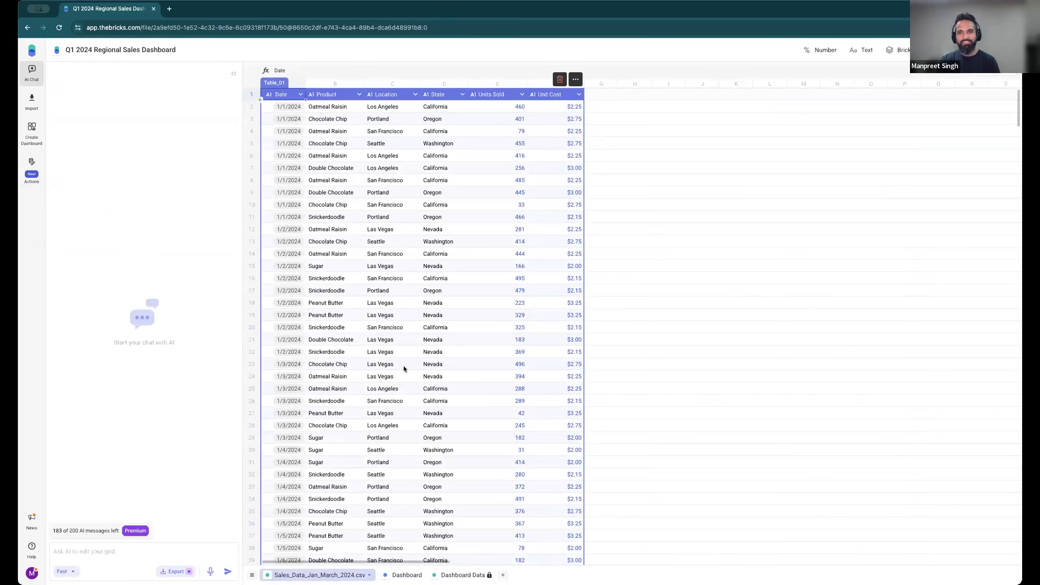
{"action": "scroll", "coordinate": [403, 356], "scroll_direction": "down", "scroll_amount": 10}
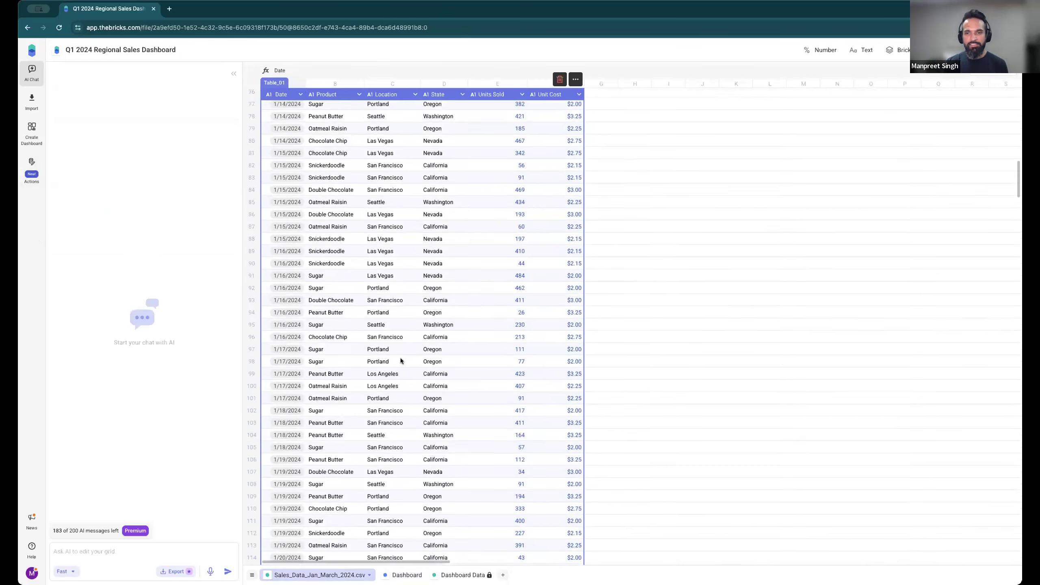
{"action": "scroll", "coordinate": [399, 358], "scroll_direction": "up", "scroll_amount": 10}
{"action": "scroll", "coordinate": [379, 177], "scroll_direction": "down", "scroll_amount": 20}
{"action": "scroll", "coordinate": [392, 234], "scroll_direction": "down", "scroll_amount": 20}
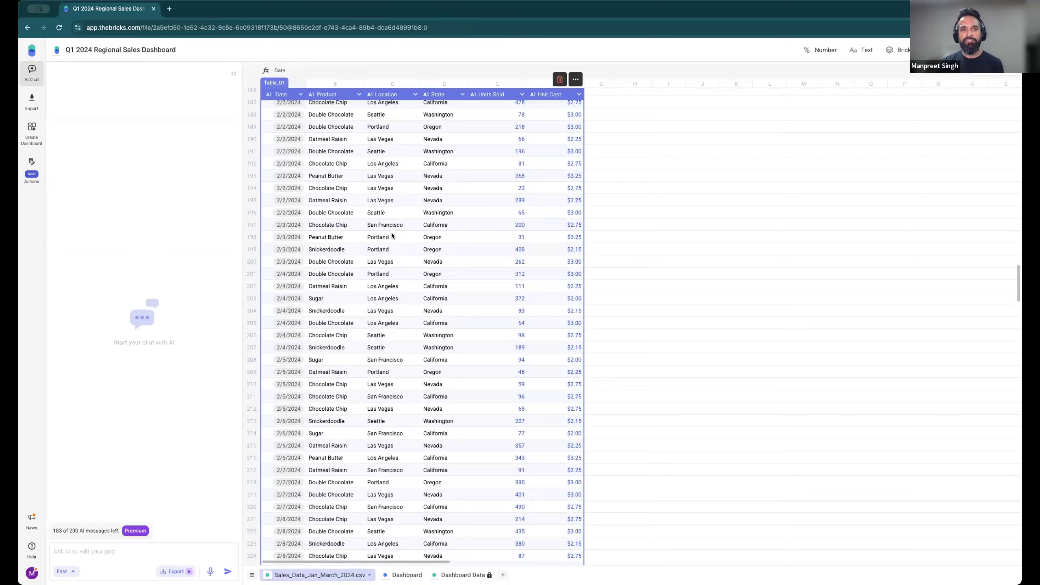
{"action": "scroll", "coordinate": [392, 233], "scroll_direction": "up", "scroll_amount": 20}
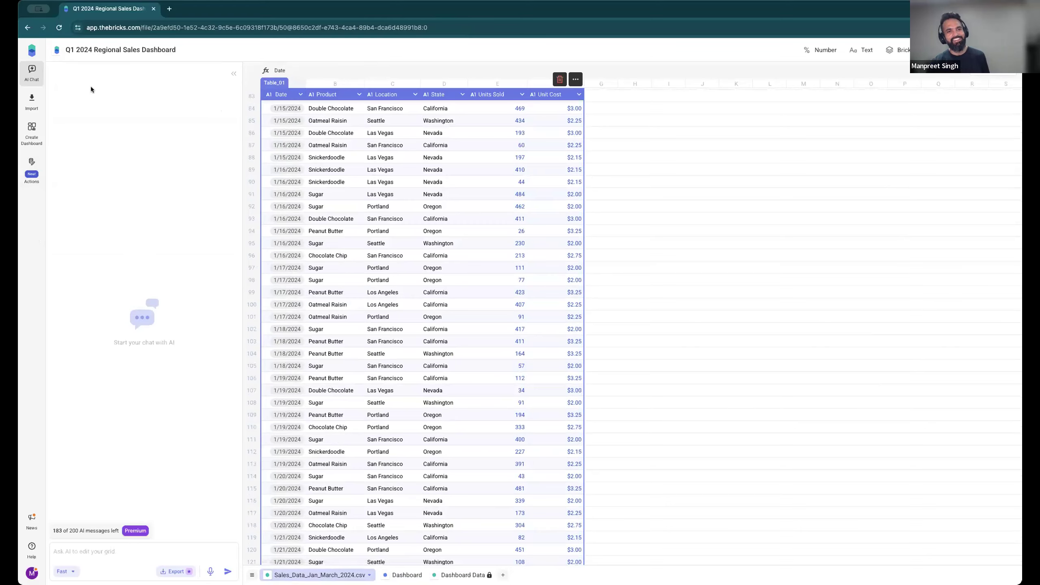
{"action": "scroll", "coordinate": [280, 204], "scroll_direction": "down", "scroll_amount": 20}
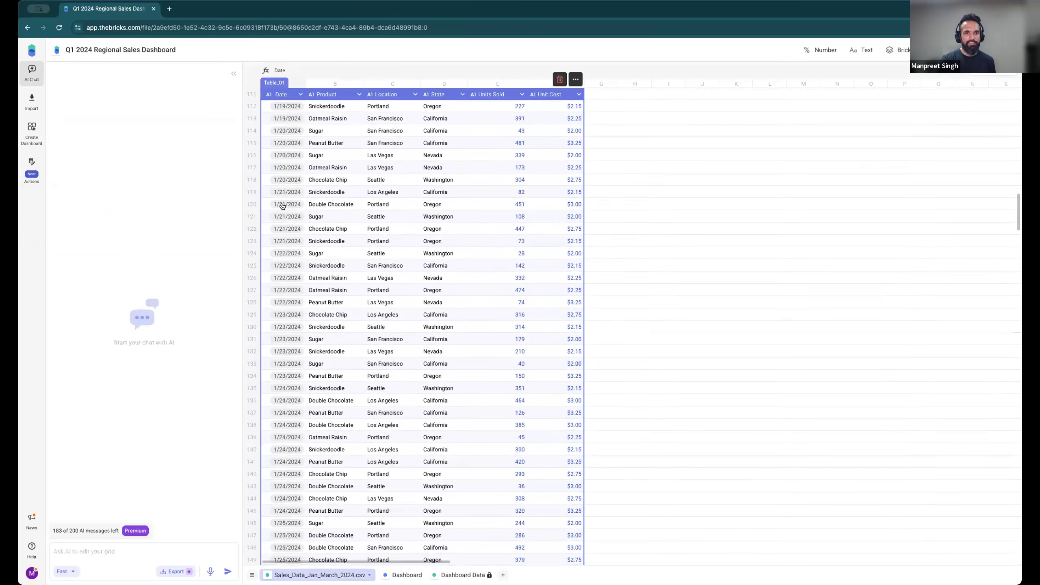
{"action": "scroll", "coordinate": [395, 173], "scroll_direction": "down", "scroll_amount": 20}
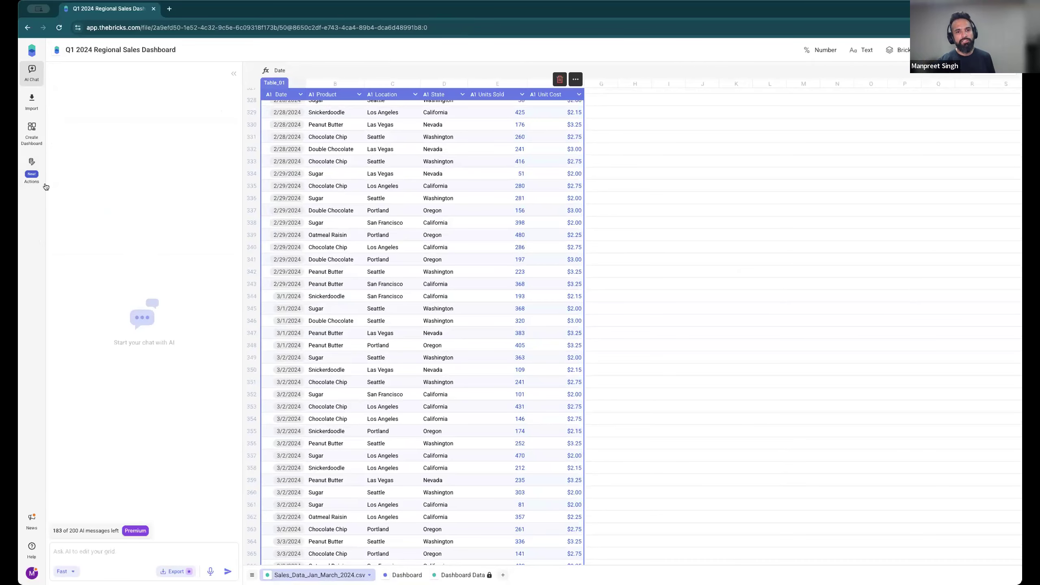
- Append the April 2024 sales rows from a new file to the existing sales table and check where they begin
{"action": "left_click", "coordinate": [32, 169]}
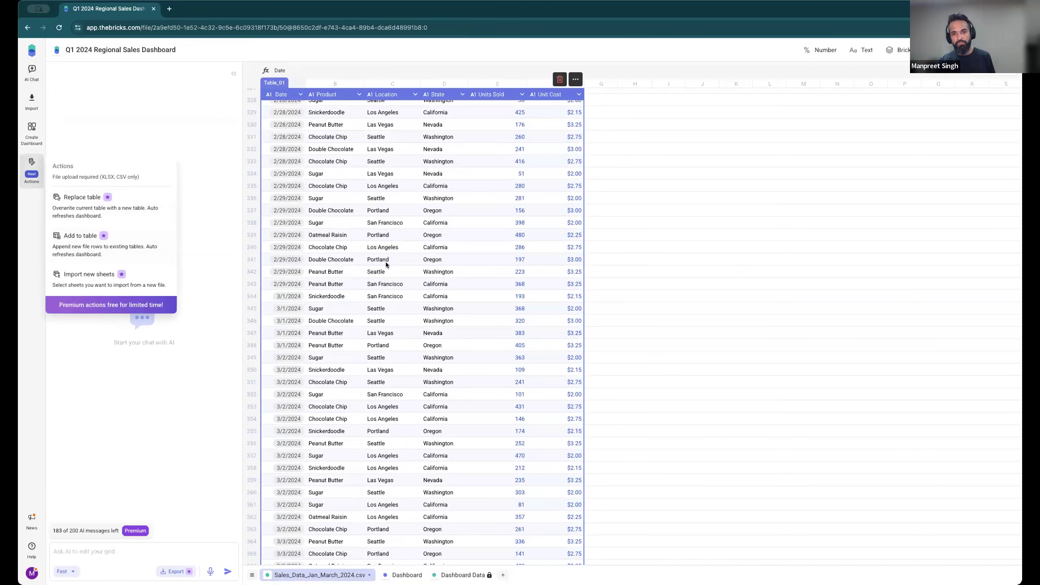
{"action": "left_click", "coordinate": [106, 250]}
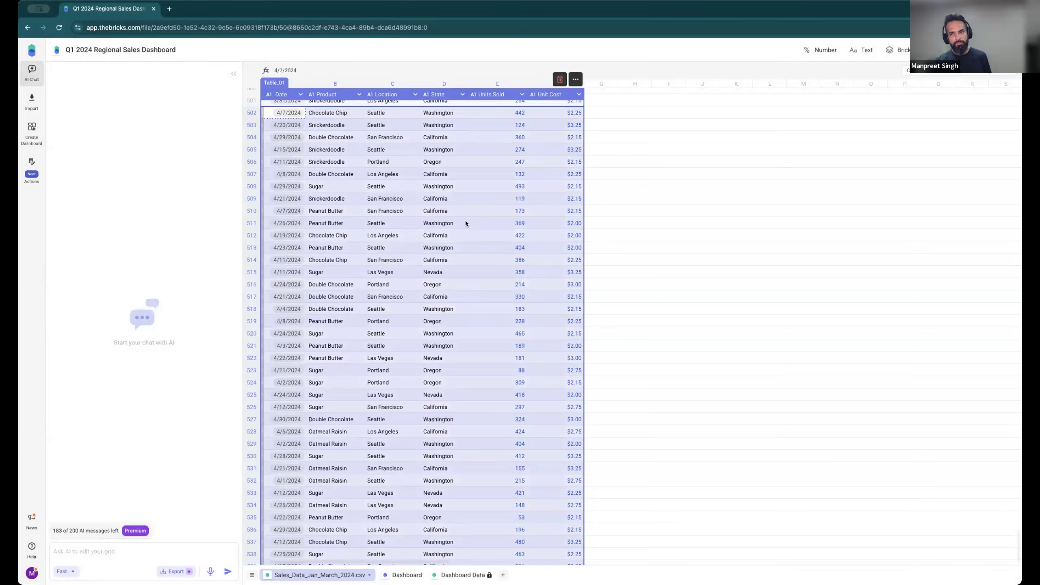
{"action": "scroll", "coordinate": [465, 220], "scroll_direction": "up", "scroll_amount": 5}
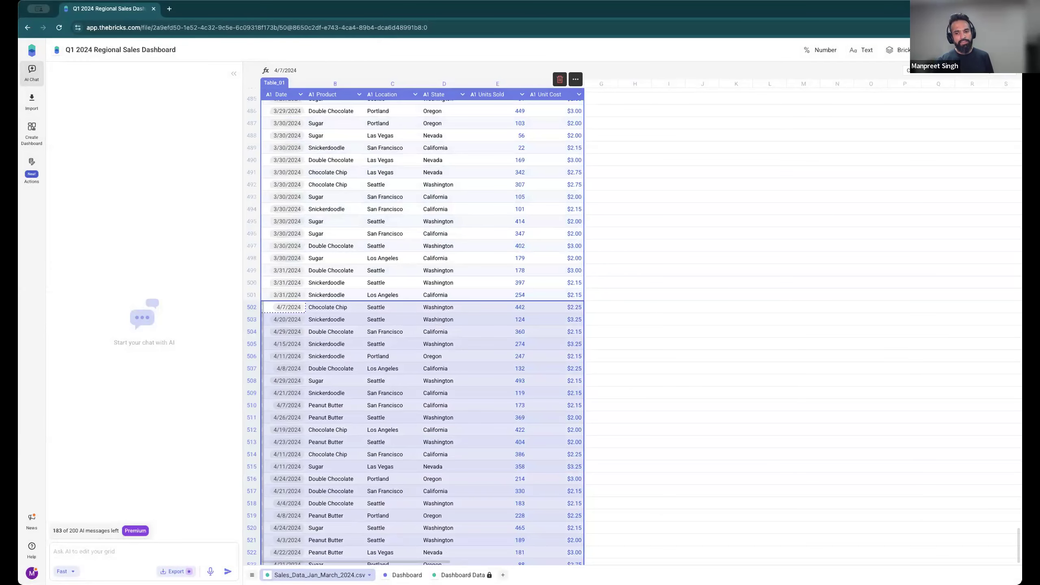
- Check the dashboard's total units sold, total revenue, and its product, state and location charts against the appended data
{"action": "left_click", "coordinate": [404, 575]}
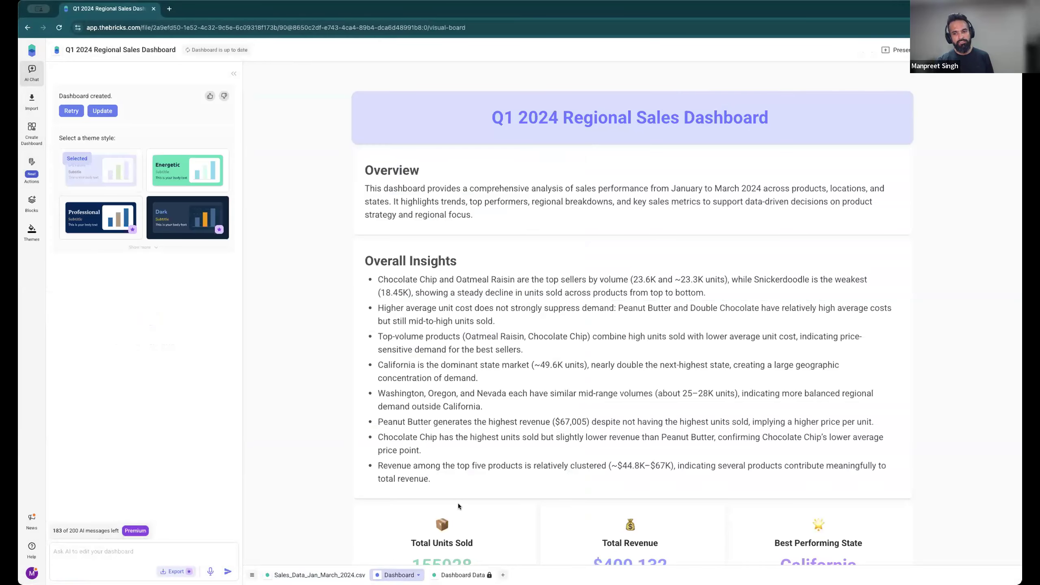
{"action": "scroll", "coordinate": [429, 471], "scroll_direction": "down", "scroll_amount": 6}
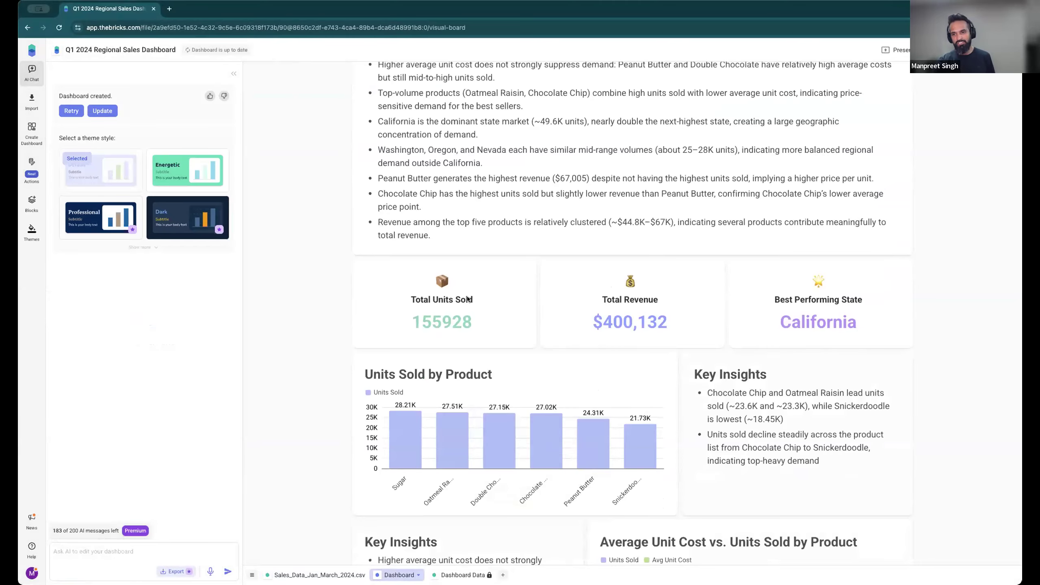
{"action": "scroll", "coordinate": [498, 373], "scroll_direction": "down", "scroll_amount": 7}
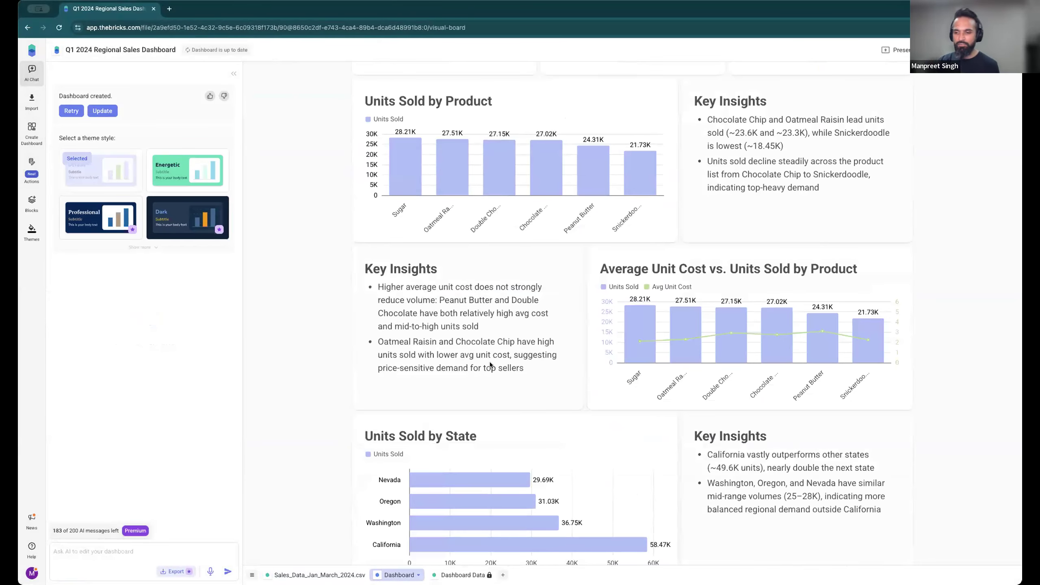
{"action": "scroll", "coordinate": [490, 365], "scroll_direction": "down", "scroll_amount": 1}
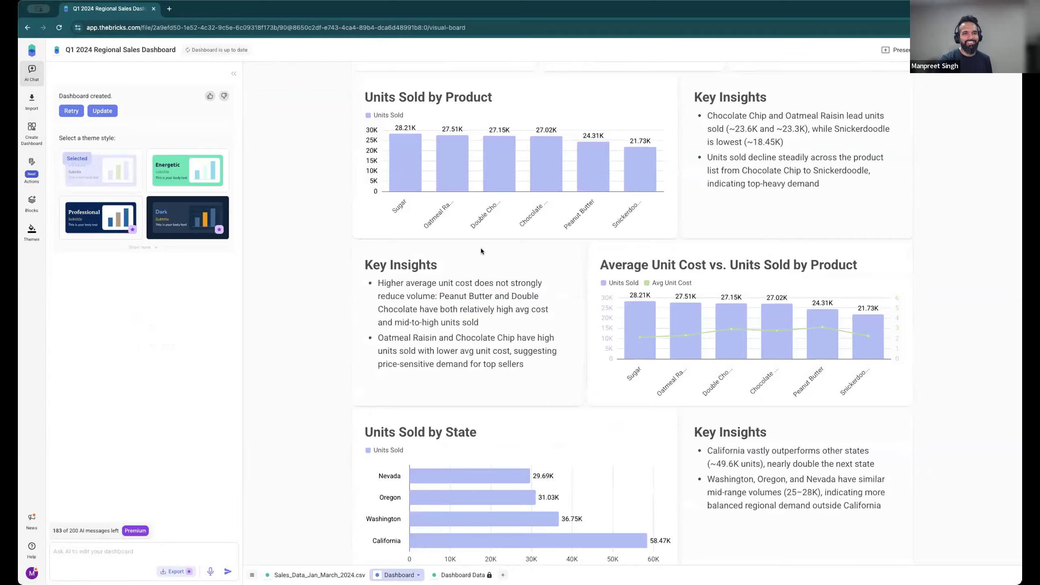
{"action": "scroll", "coordinate": [481, 251], "scroll_direction": "up", "scroll_amount": 7}
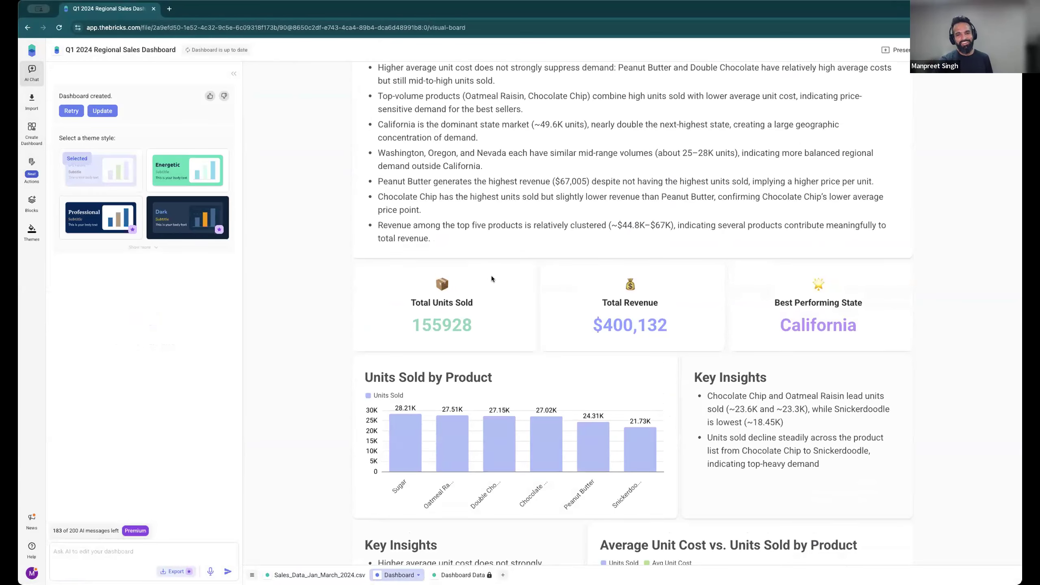
{"action": "scroll", "coordinate": [528, 377], "scroll_direction": "up", "scroll_amount": 6}
{"action": "scroll", "coordinate": [539, 312], "scroll_direction": "down", "scroll_amount": 10}
{"action": "scroll", "coordinate": [541, 333], "scroll_direction": "down", "scroll_amount": 9}
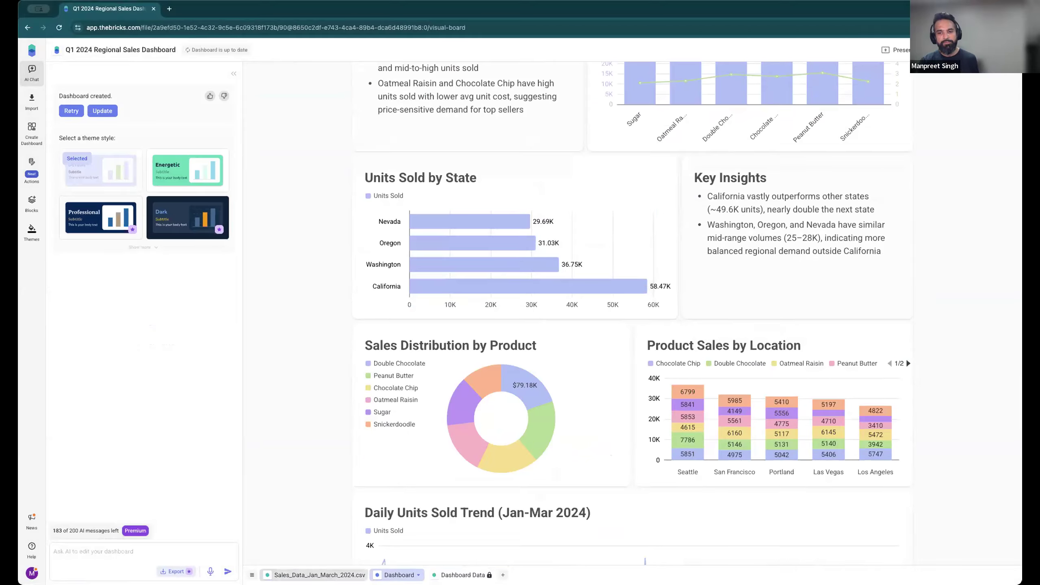
- Recheck the appended April rows in the sales source table and return to the dashboard
{"action": "left_click", "coordinate": [320, 574]}
{"action": "left_click", "coordinate": [753, 402]}
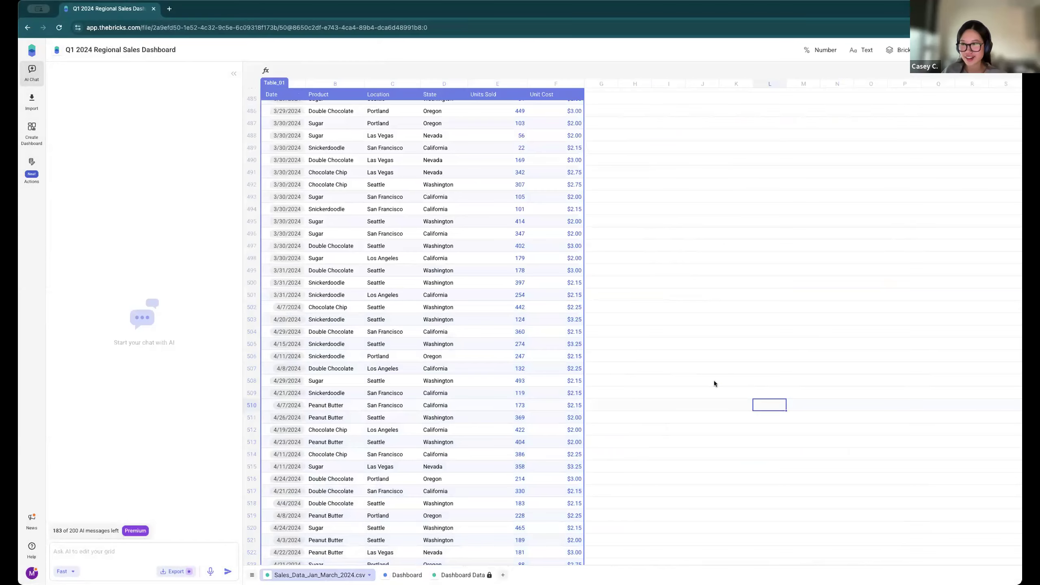
{"action": "scroll", "coordinate": [623, 403], "scroll_direction": "down", "scroll_amount": 1}
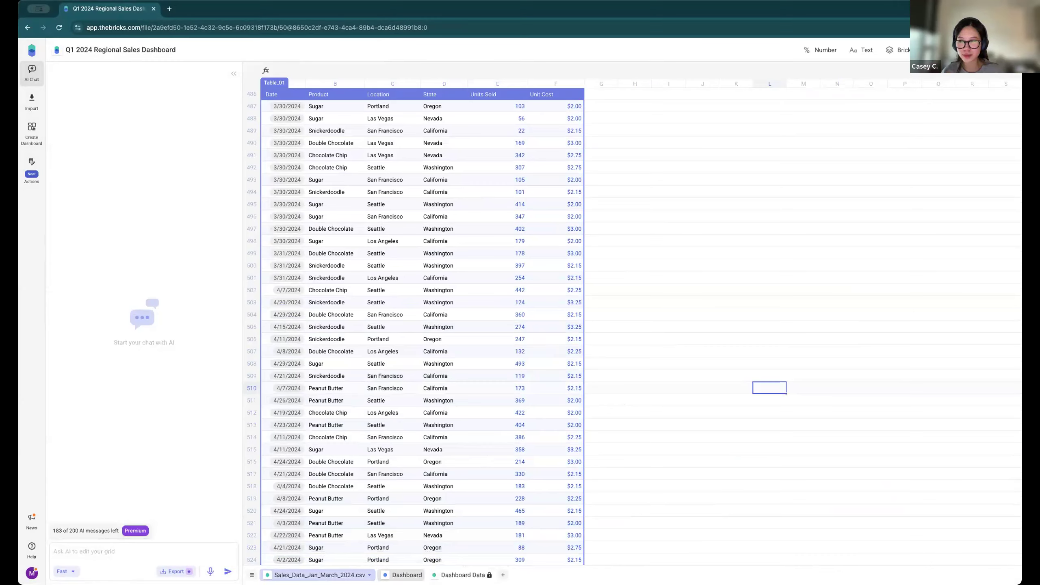
{"action": "left_click", "coordinate": [406, 575]}
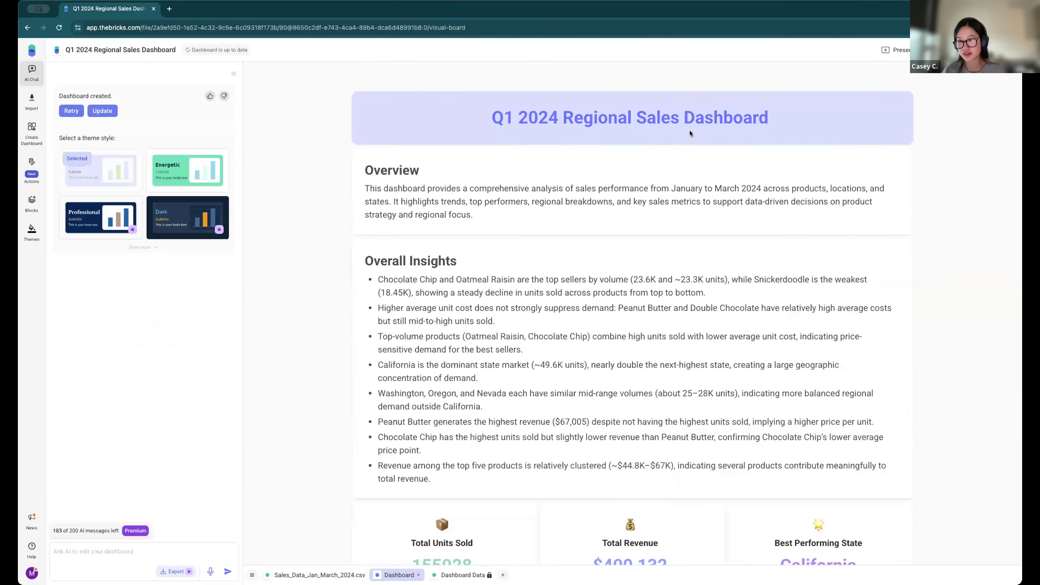
- Change the text colour of the dashboard title "Q1 2024 Regional Sales Dashboard" to dark grey
{"action": "left_click", "coordinate": [690, 130]}
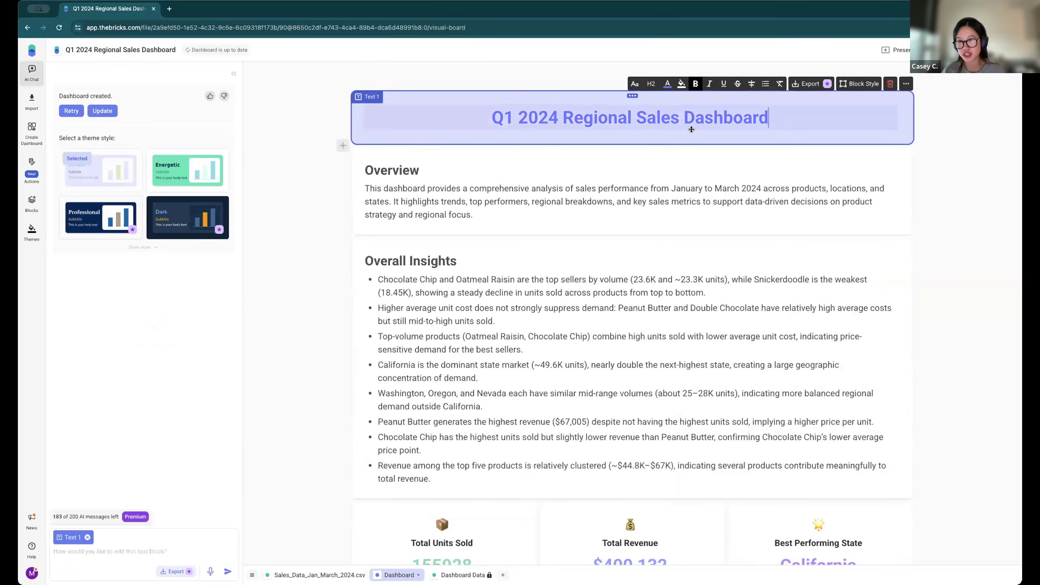
{"action": "left_click", "coordinate": [668, 84]}
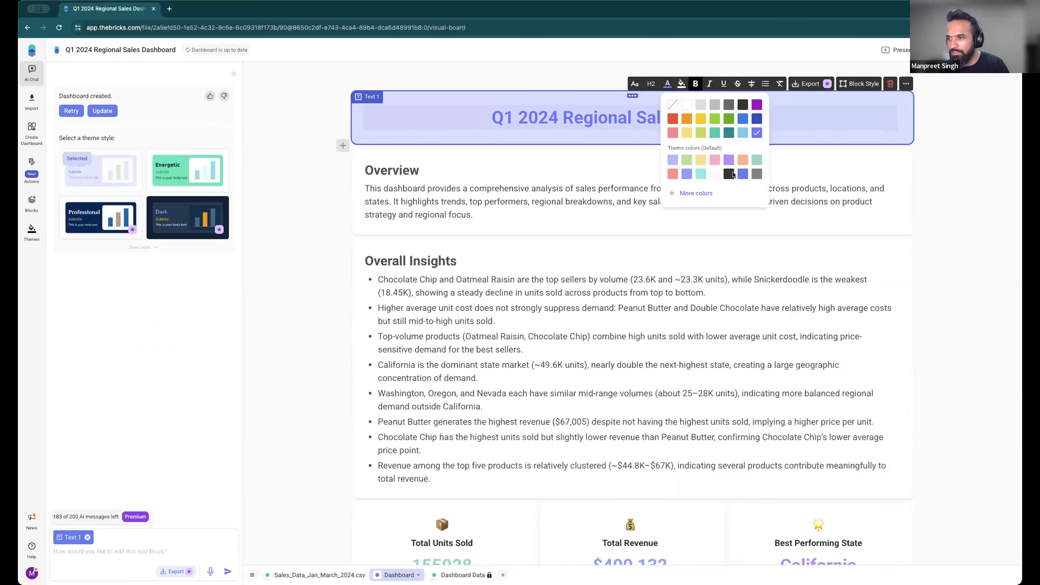
{"action": "left_click", "coordinate": [737, 105]}
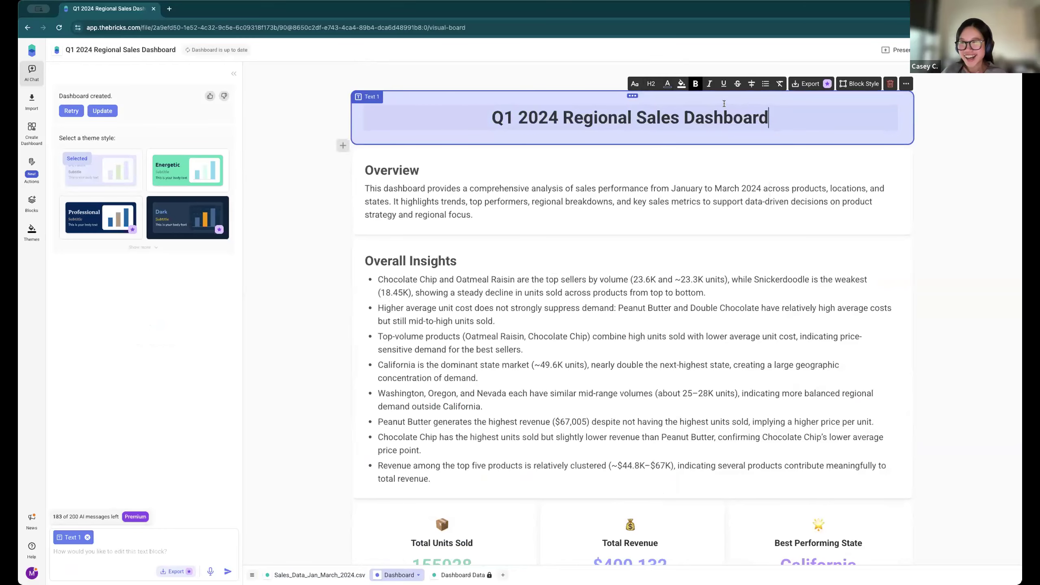
{"action": "left_click", "coordinate": [904, 84]}
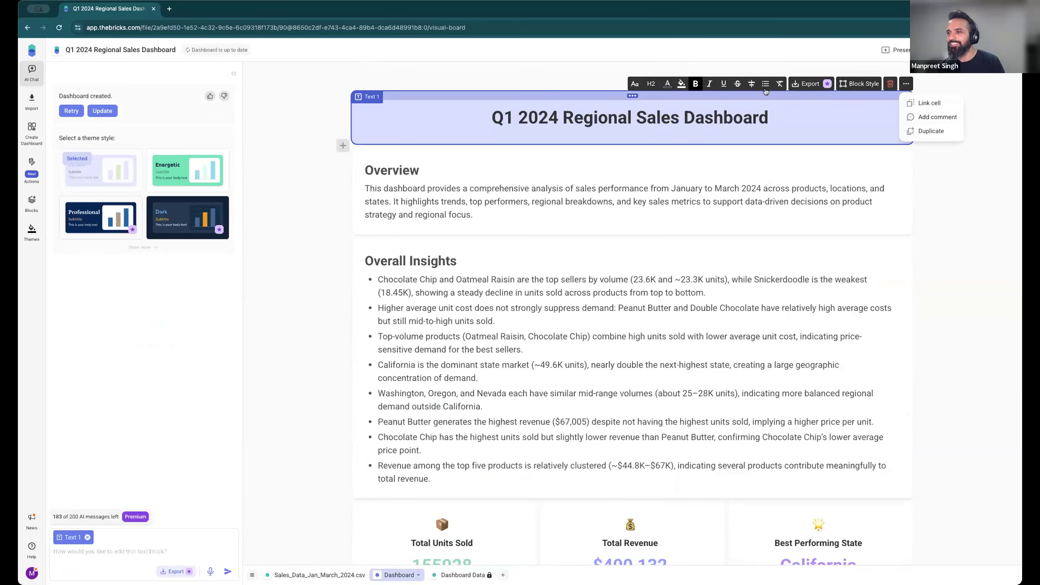
{"action": "left_click", "coordinate": [634, 84]}
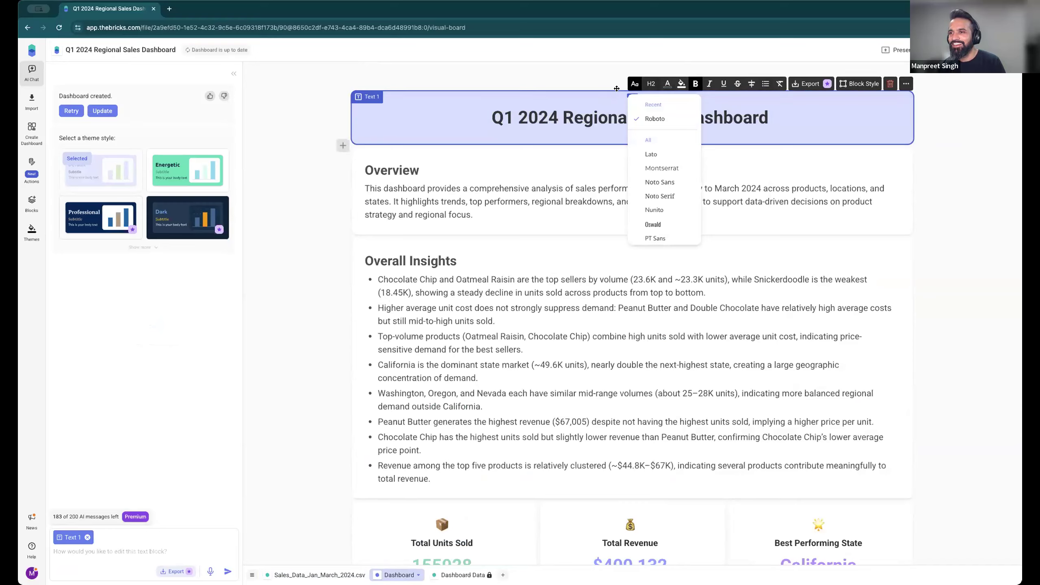
{"action": "left_click", "coordinate": [620, 91]}
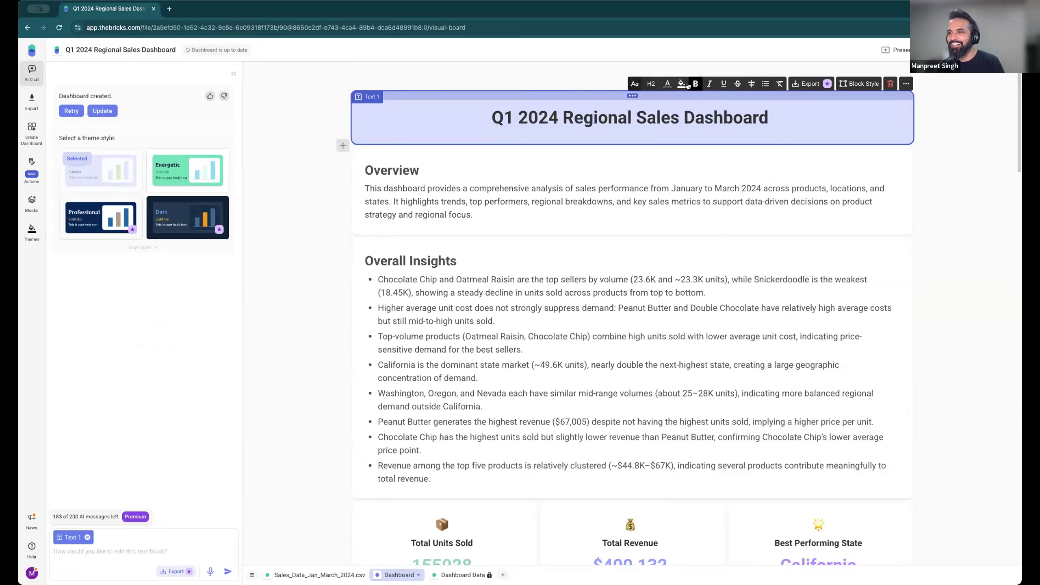
{"action": "left_click", "coordinate": [906, 86]}
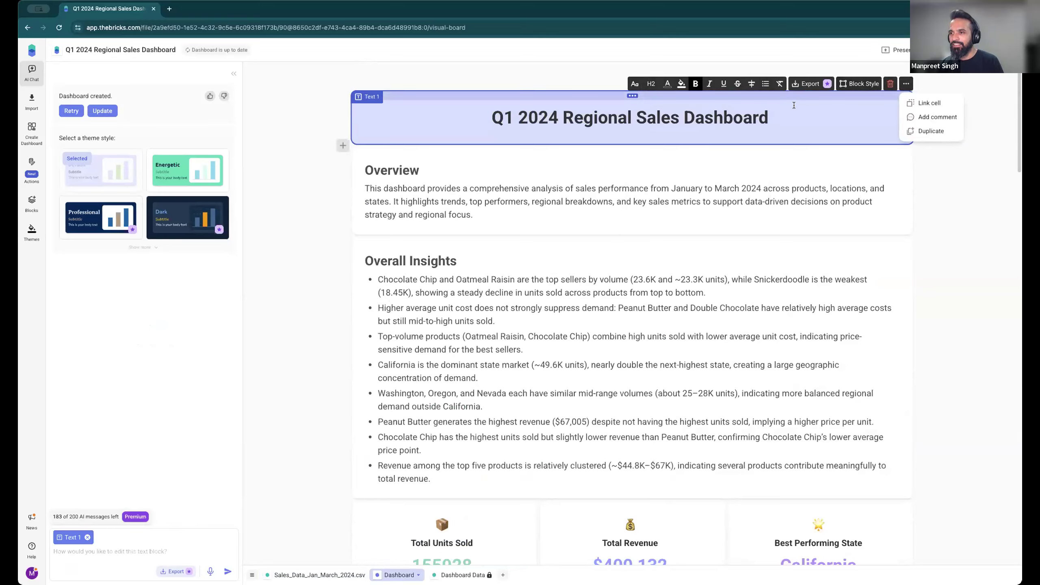
- Highlight the entire dashboard title text with an amber yellow background and deselect the text block
{"action": "left_click", "coordinate": [798, 117]}
{"action": "left_click_drag", "start_coordinate": [556, 117], "coordinate": [489, 119]}
{"action": "left_click", "coordinate": [681, 83]}
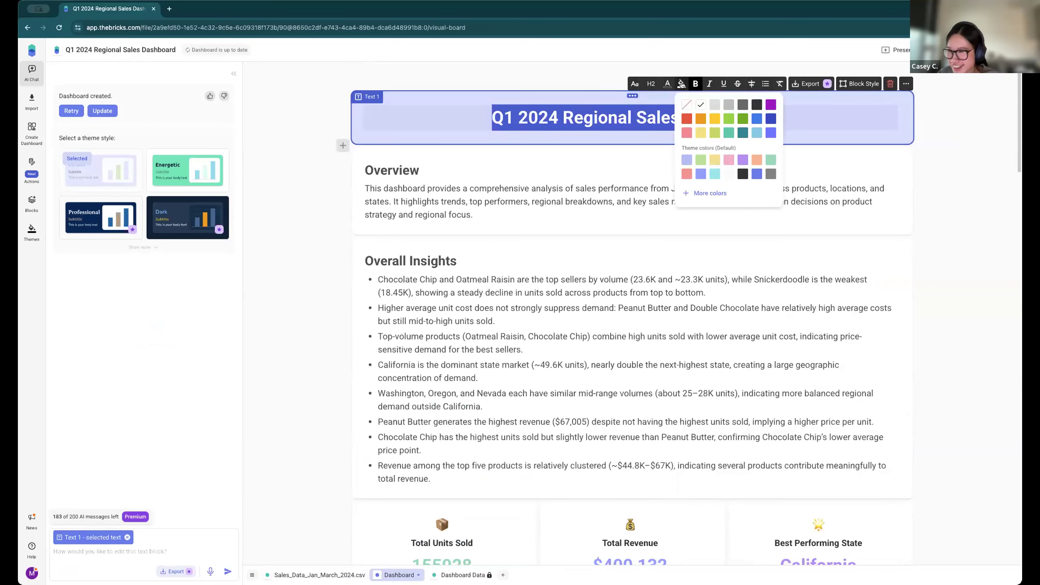
{"action": "left_click", "coordinate": [700, 119]}
{"action": "left_click", "coordinate": [831, 170]}
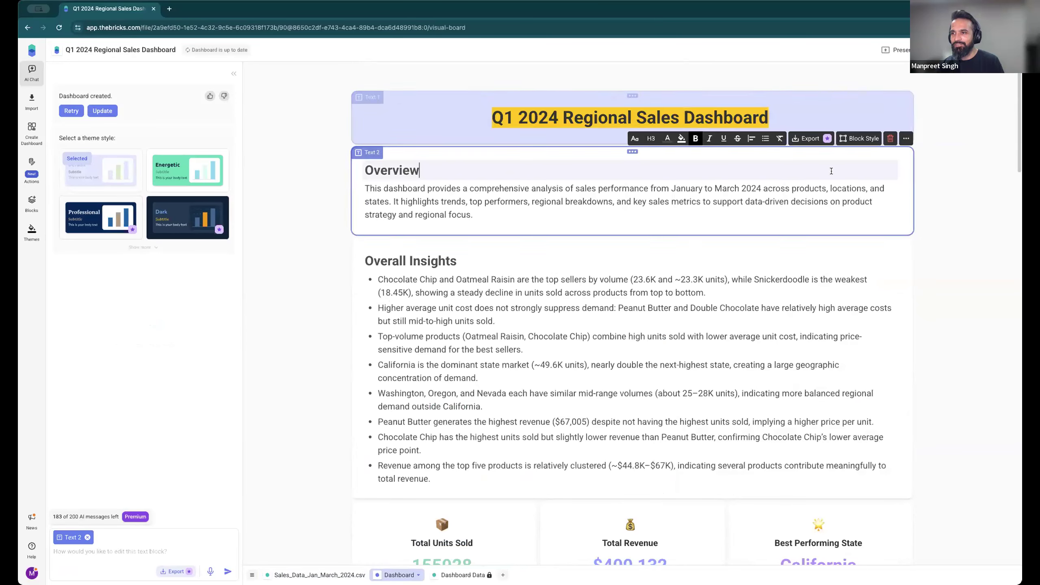
{"action": "left_click", "coordinate": [327, 132]}
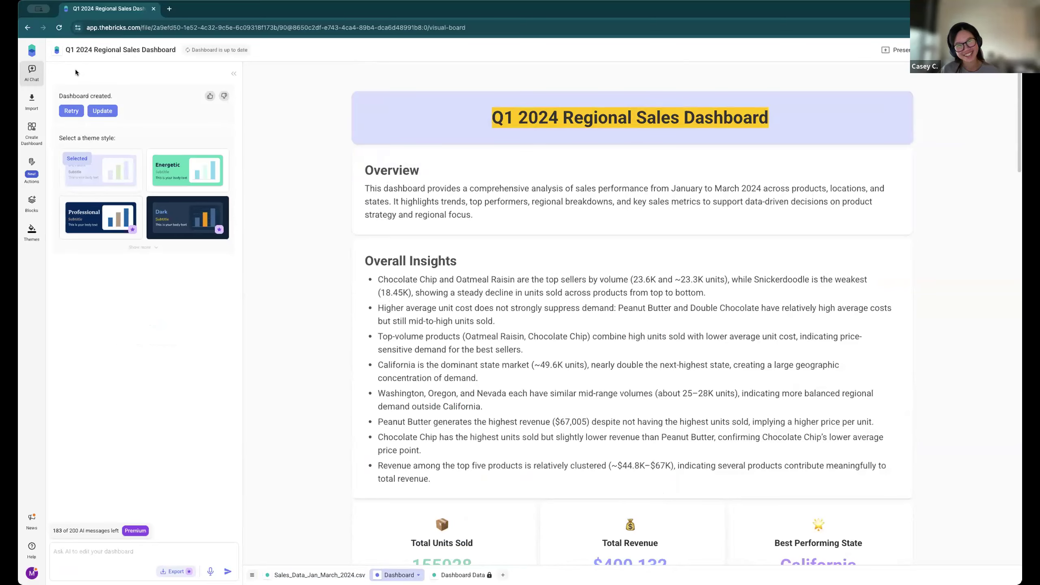
- Return to the Webinar room's file list and duplicate the Q1 2024 Regional Sales Dashboard file
{"action": "left_click", "coordinate": [57, 50]}
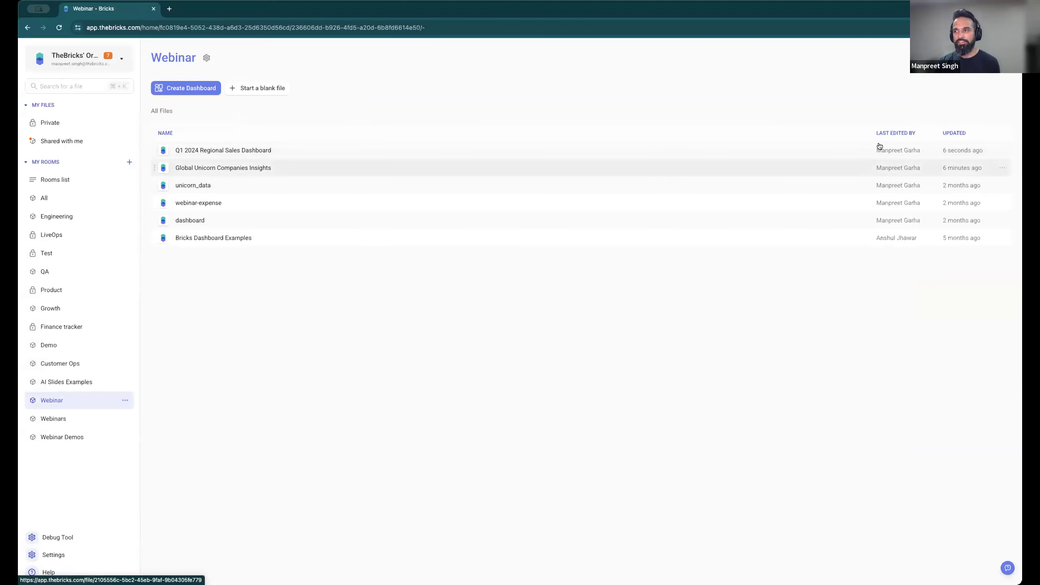
{"action": "left_click", "coordinate": [1002, 151]}
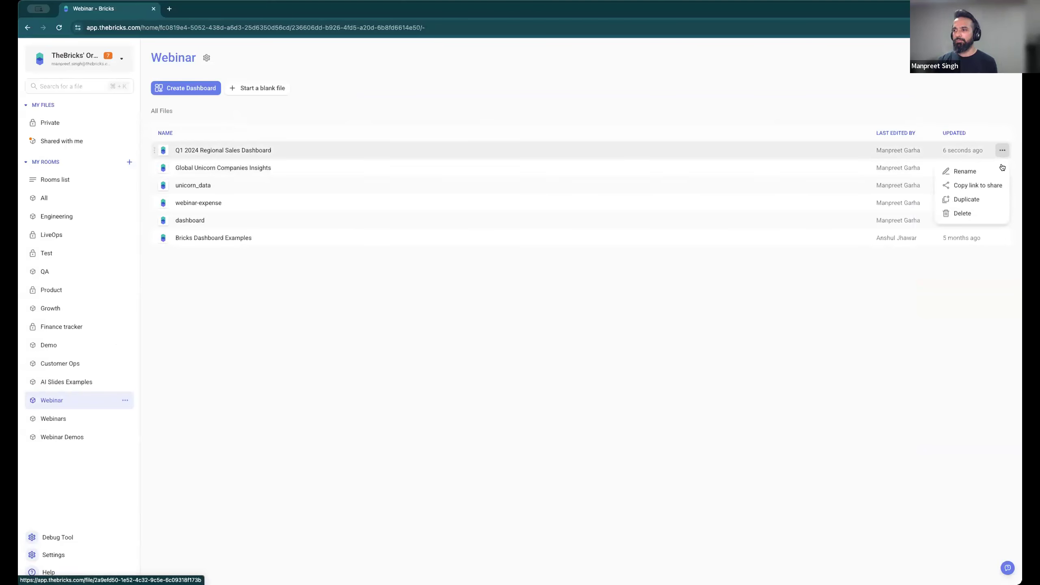
{"action": "left_click", "coordinate": [993, 200]}
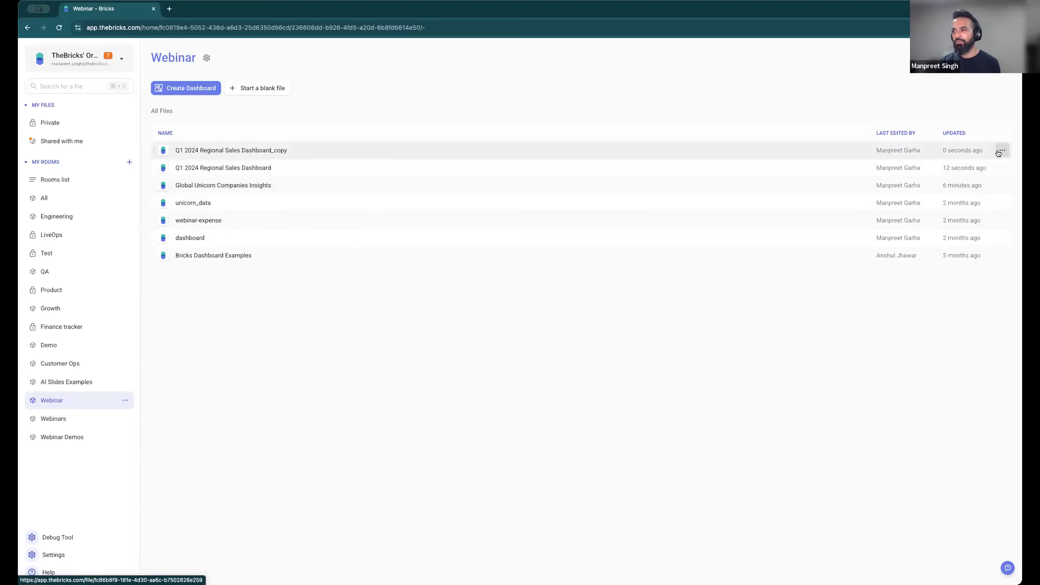
- Rename the duplicated file as "Q1 2024 Regional Sales Dashboard Template"
{"action": "left_click", "coordinate": [998, 173]}
{"action": "key", "text": "BackSpace"}
{"action": "key", "text": "BackSpace"}
{"action": "key", "text": "BackSpace"}
{"action": "key", "text": "BackSpace"}
{"action": "type", "text": "T"}
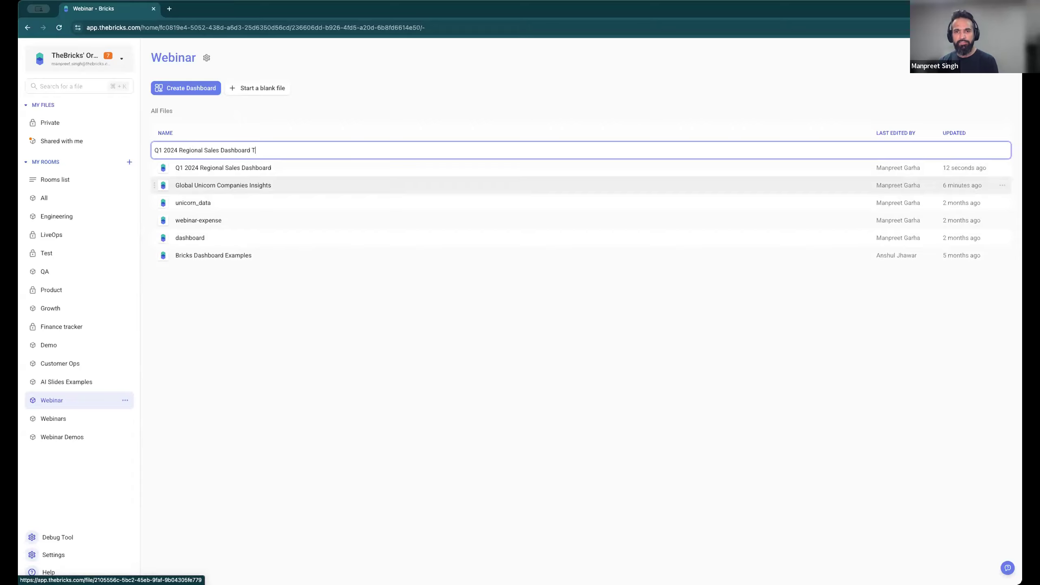
{"action": "type", "text": "emplate"}
{"action": "key", "text": "Return"}
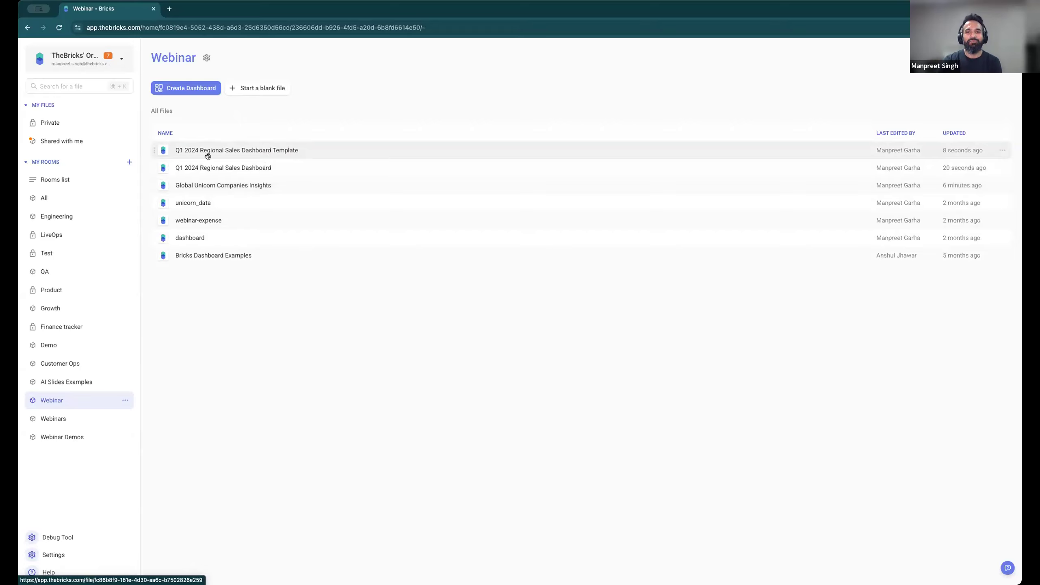
- Open the Q1 2024 Regional Sales Dashboard Template file and look over its sales source table and its dashboard's cards and charts
{"action": "left_click", "coordinate": [273, 149]}
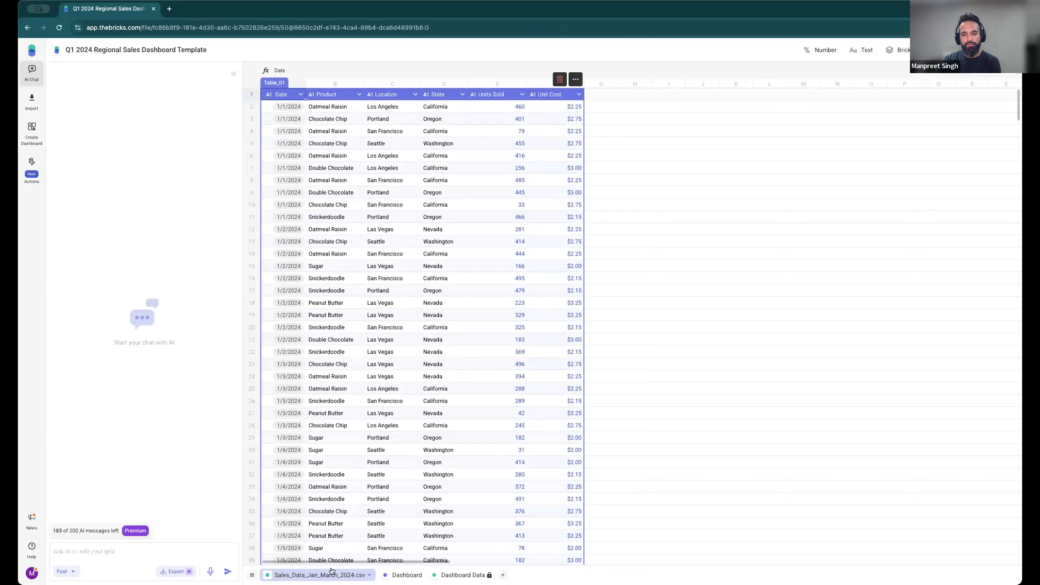
{"action": "left_click", "coordinate": [403, 575]}
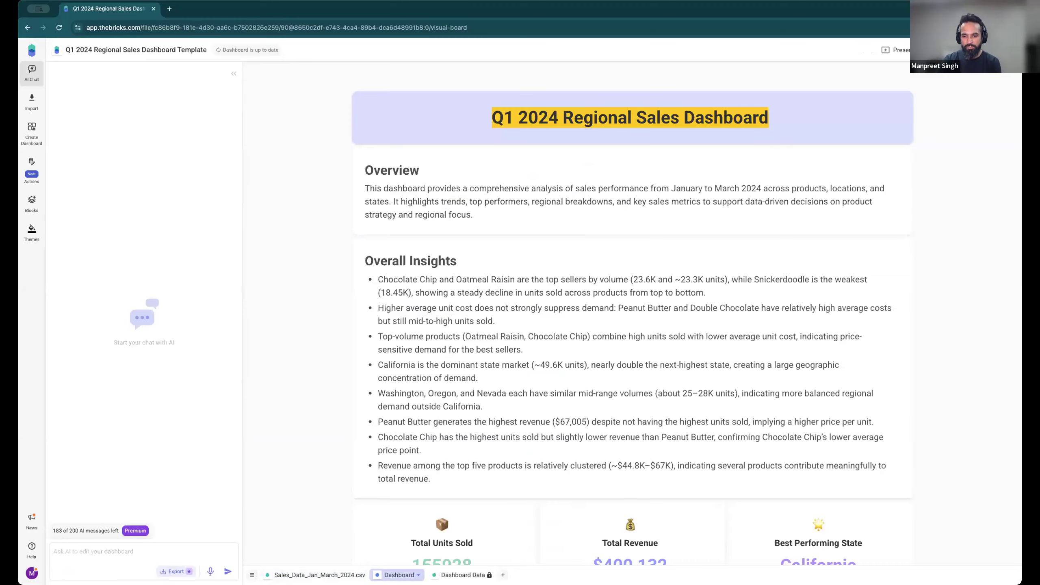
{"action": "left_click", "coordinate": [319, 575]}
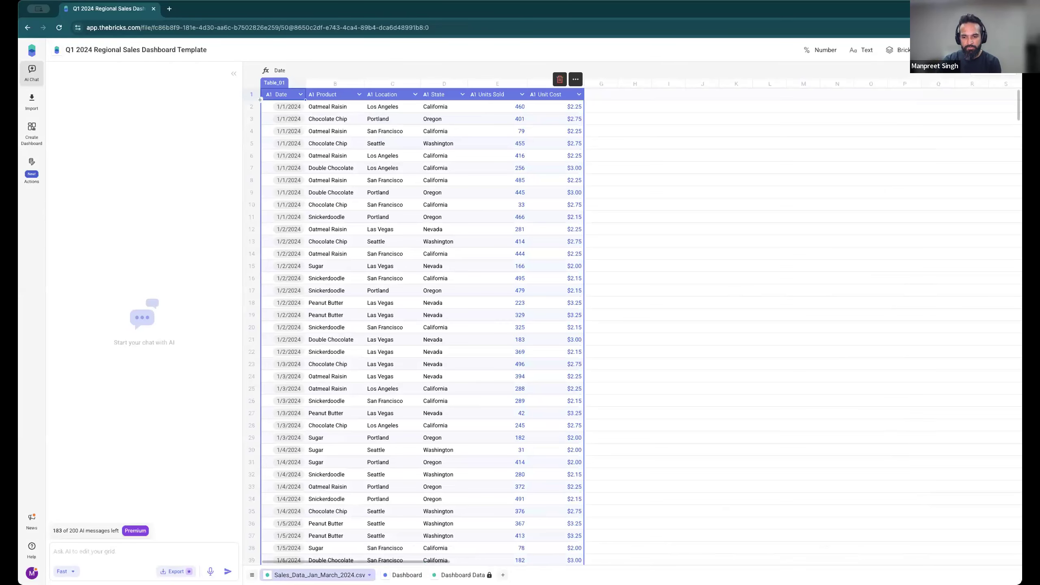
{"action": "left_click", "coordinate": [398, 575]}
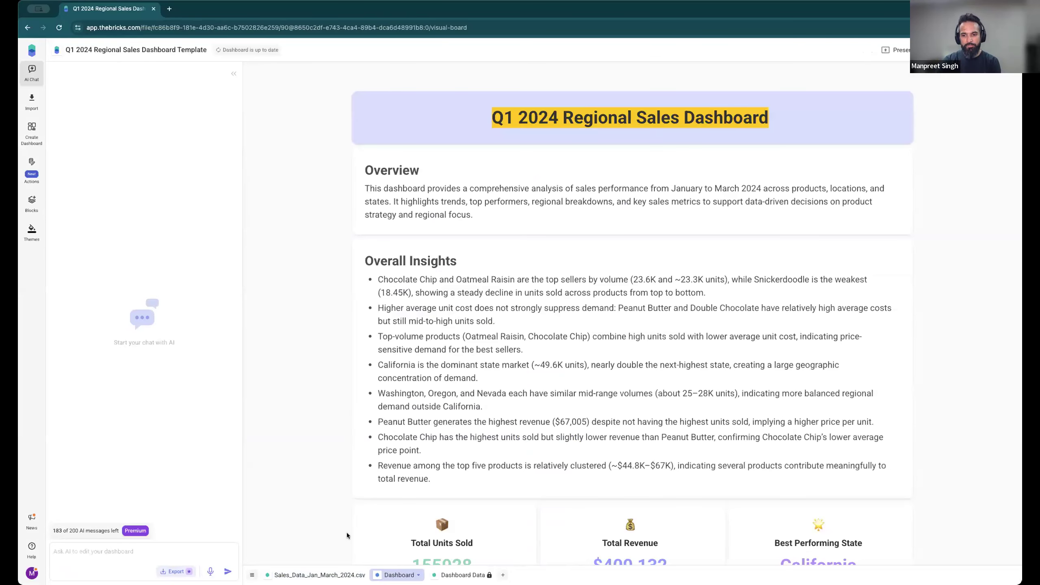
{"action": "scroll", "coordinate": [465, 434], "scroll_direction": "down", "scroll_amount": 9}
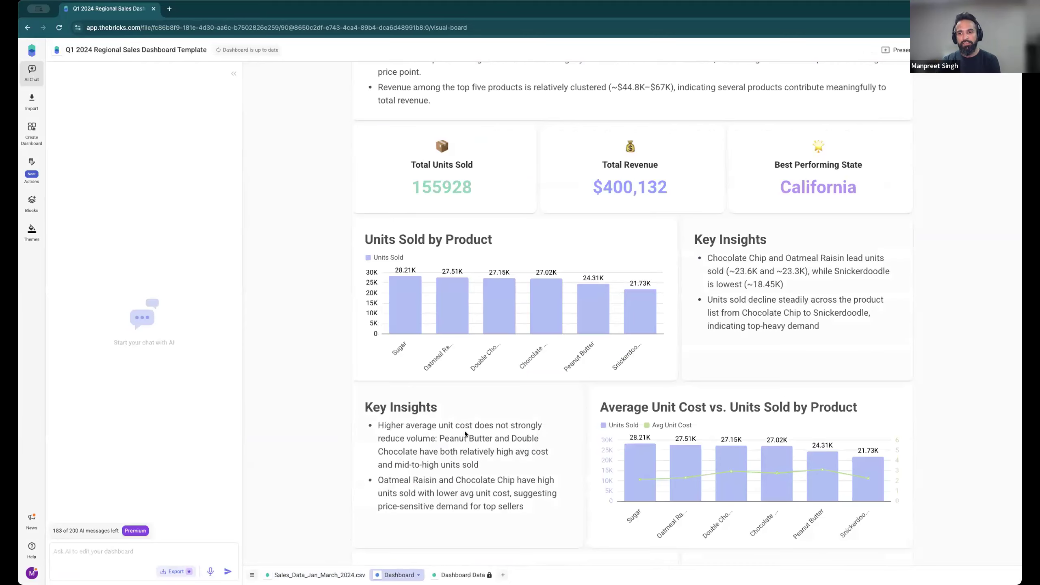
{"action": "scroll", "coordinate": [465, 433], "scroll_direction": "up", "scroll_amount": 3}
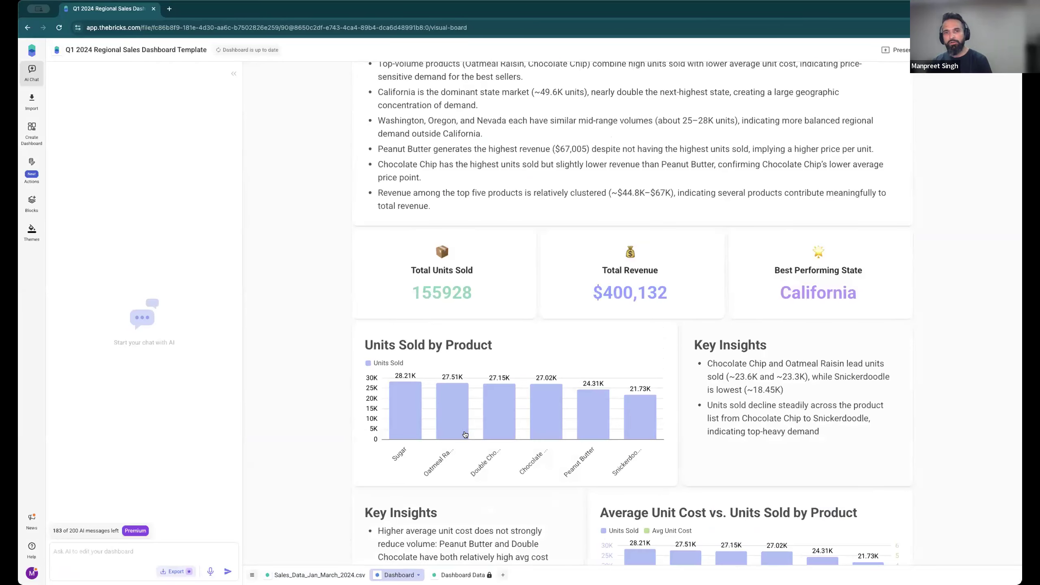
- Collapse the AI chat and run Reuse dashboard with a new sales source file to generate a dashboard with the same layout
{"action": "left_click", "coordinate": [233, 73]}
{"action": "scroll", "coordinate": [333, 252], "scroll_direction": "up", "scroll_amount": 6}
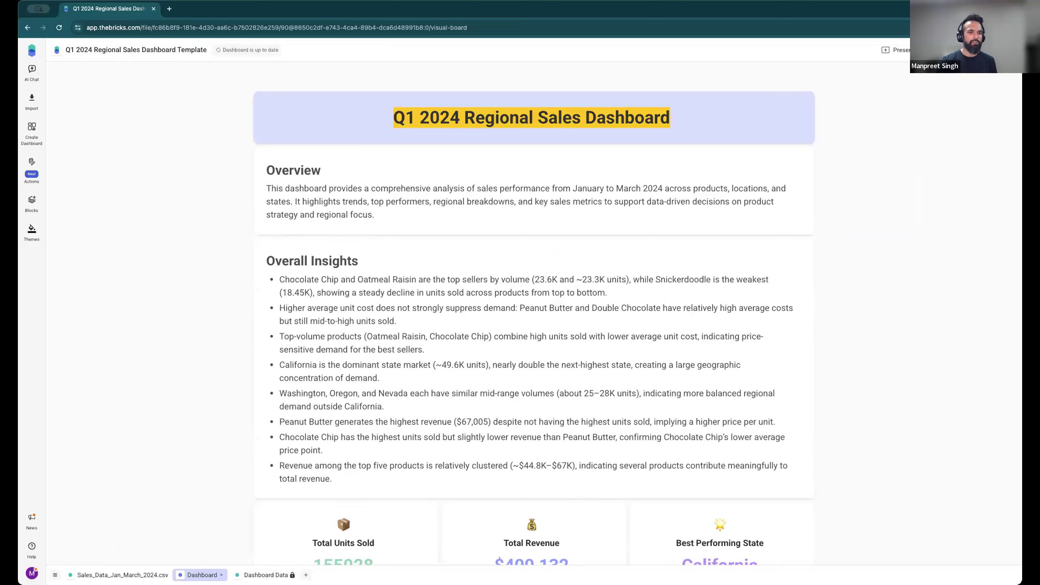
{"action": "scroll", "coordinate": [315, 282], "scroll_direction": "down", "scroll_amount": 5}
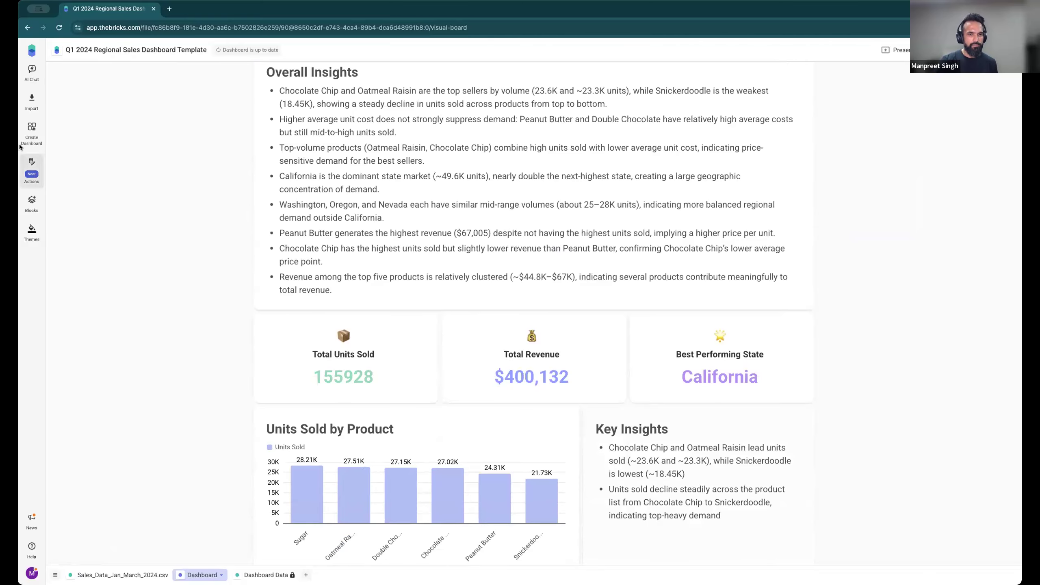
{"action": "left_click", "coordinate": [31, 165]}
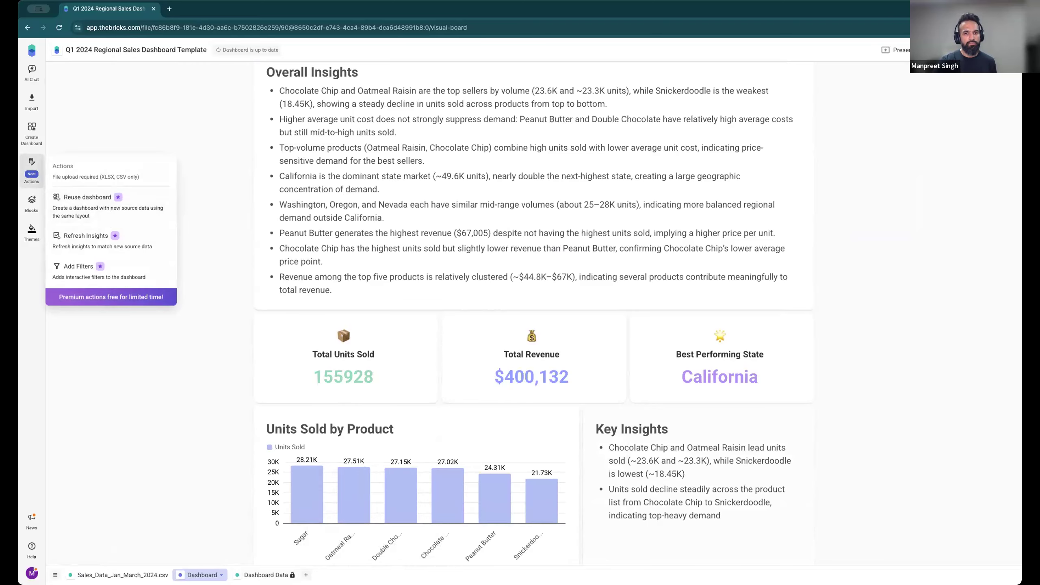
{"action": "left_click", "coordinate": [80, 207]}
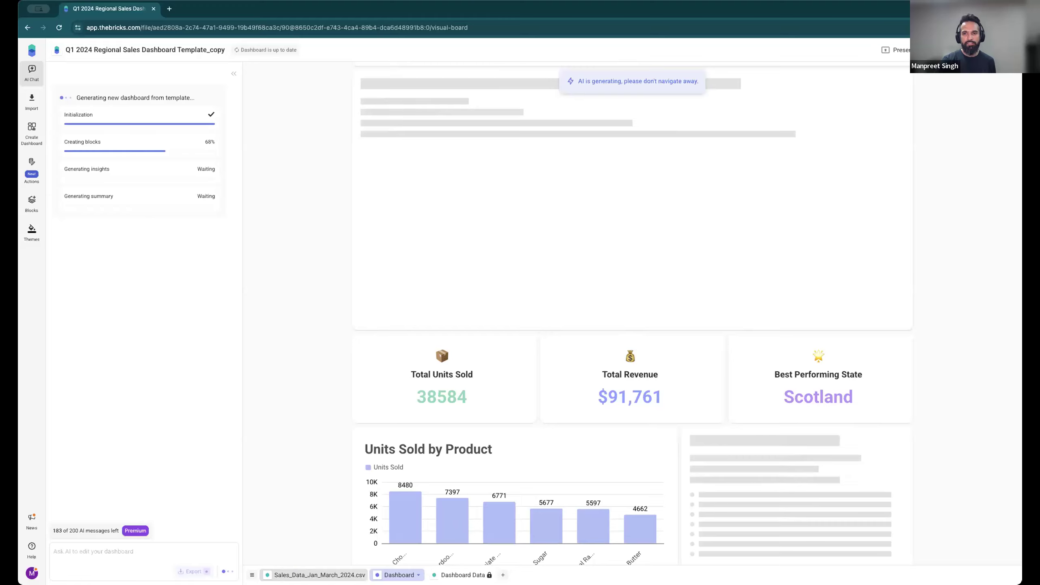
- Examine the new file's sales source table for its dates, locations and states, and return to the generating dashboard
{"action": "left_click", "coordinate": [315, 575]}
{"action": "scroll", "coordinate": [372, 385], "scroll_direction": "down", "scroll_amount": 20}
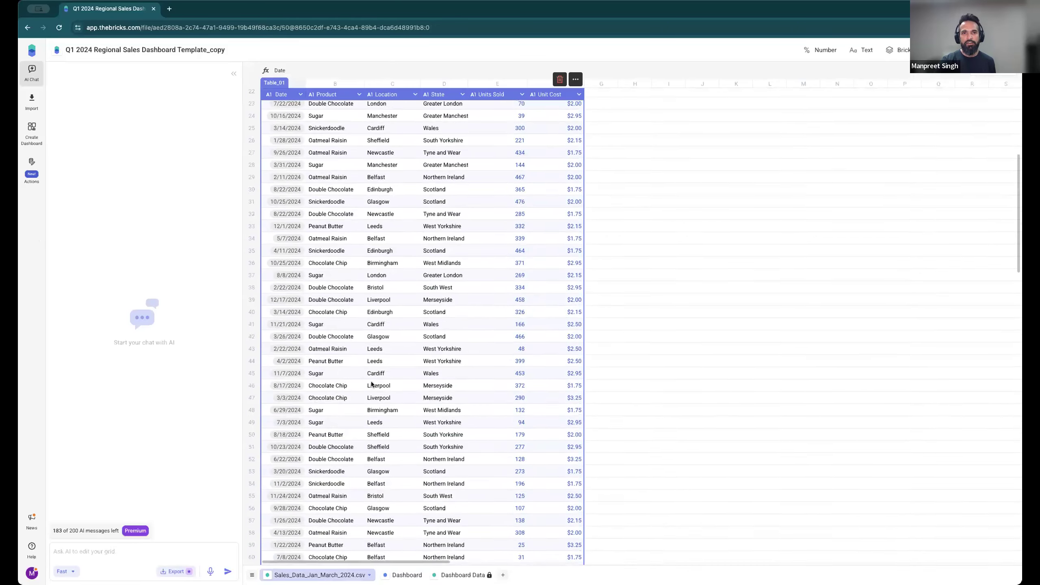
{"action": "scroll", "coordinate": [345, 269], "scroll_direction": "up", "scroll_amount": 20}
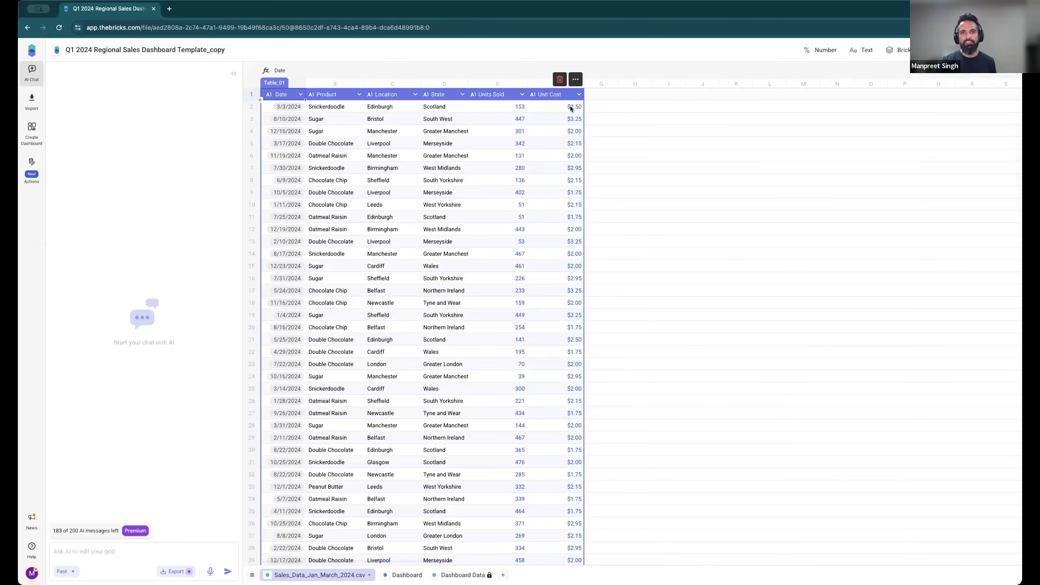
{"action": "left_click", "coordinate": [403, 575]}
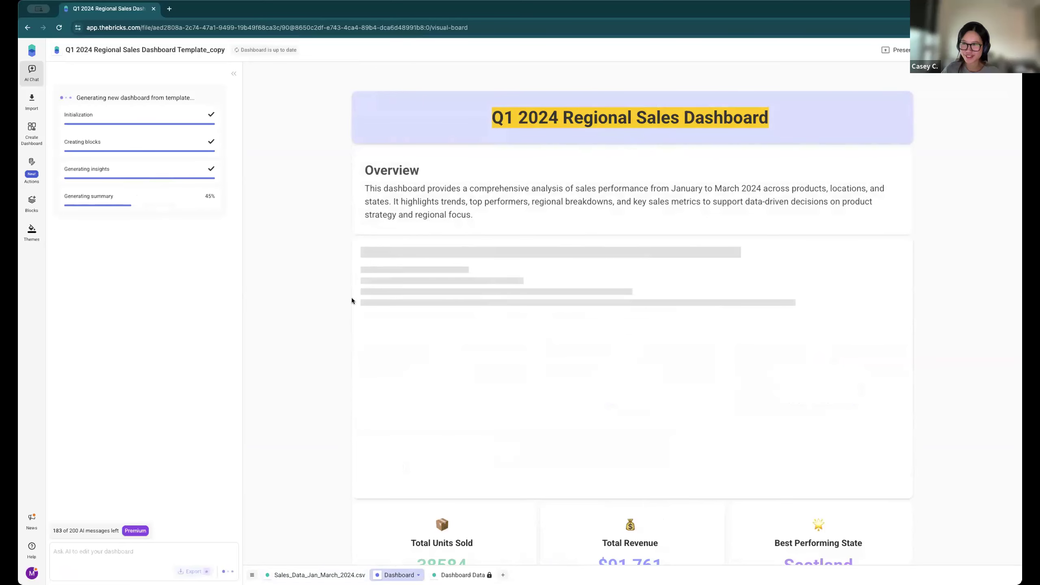
- Check the new dashboard's insights, totals and Best Performing State card against its source table, and hide the AI chat
{"action": "scroll", "coordinate": [568, 368], "scroll_direction": "down", "scroll_amount": 3}
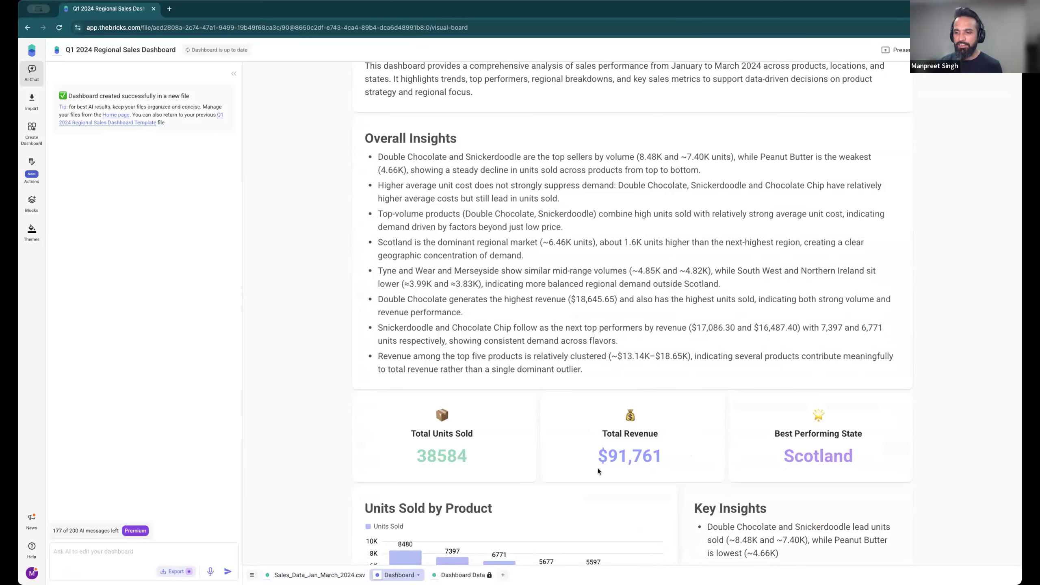
{"action": "left_click", "coordinate": [319, 574]}
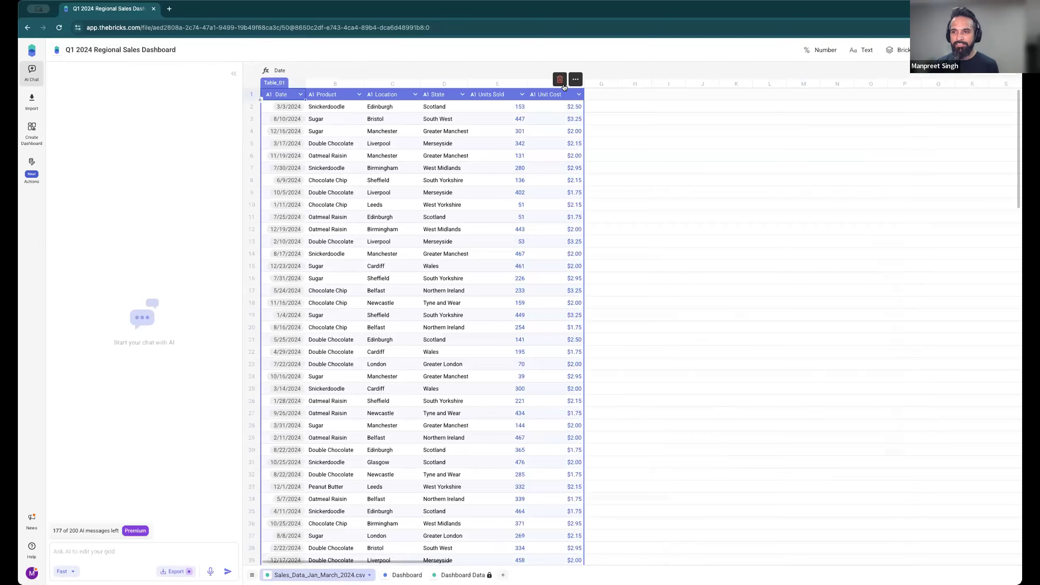
{"action": "left_click", "coordinate": [407, 575]}
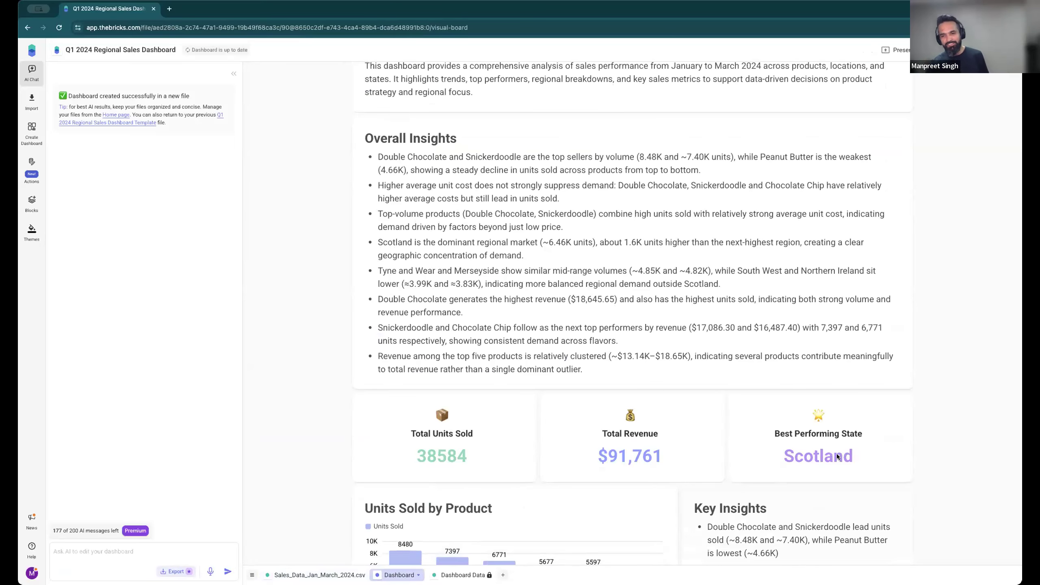
{"action": "double_click", "coordinate": [837, 457]}
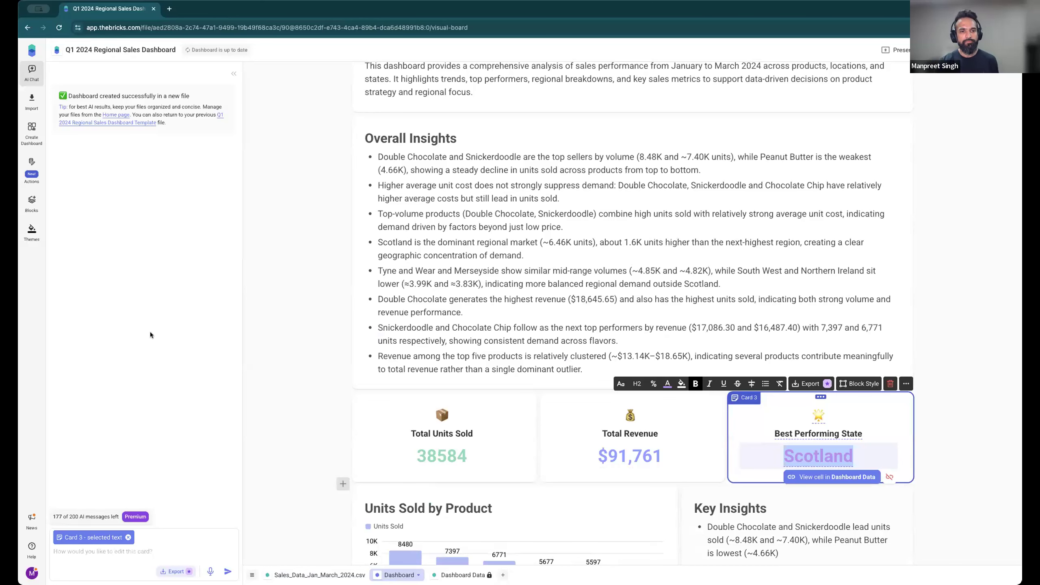
{"action": "scroll", "coordinate": [343, 421], "scroll_direction": "down", "scroll_amount": 1}
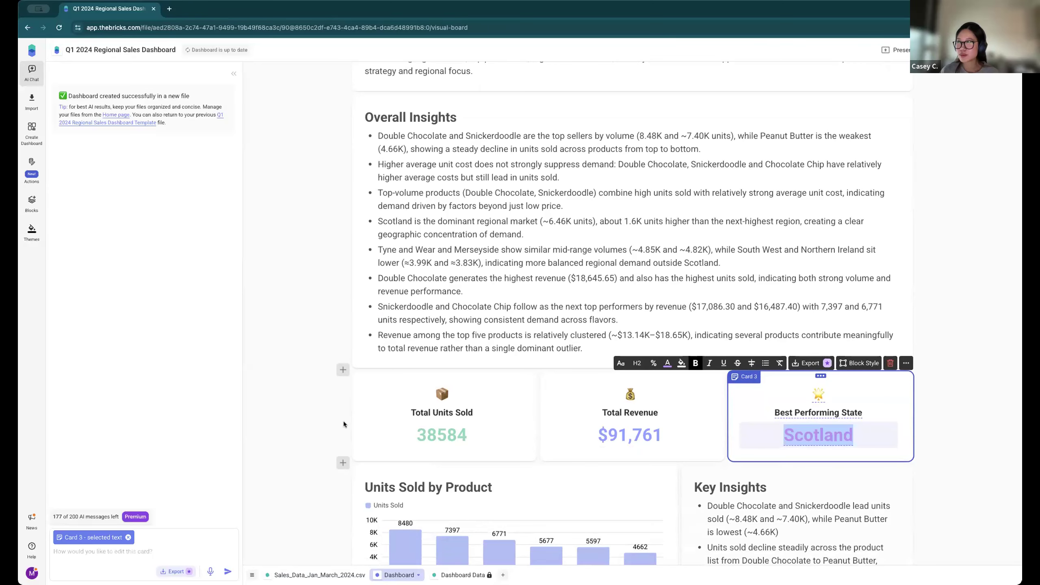
{"action": "left_click", "coordinate": [316, 415]}
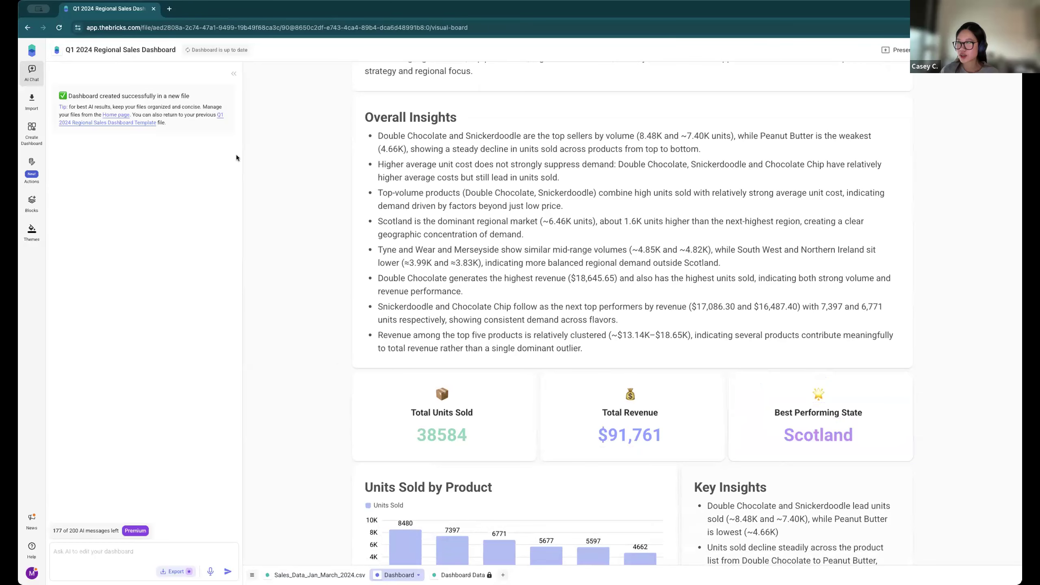
{"action": "left_click", "coordinate": [233, 74]}
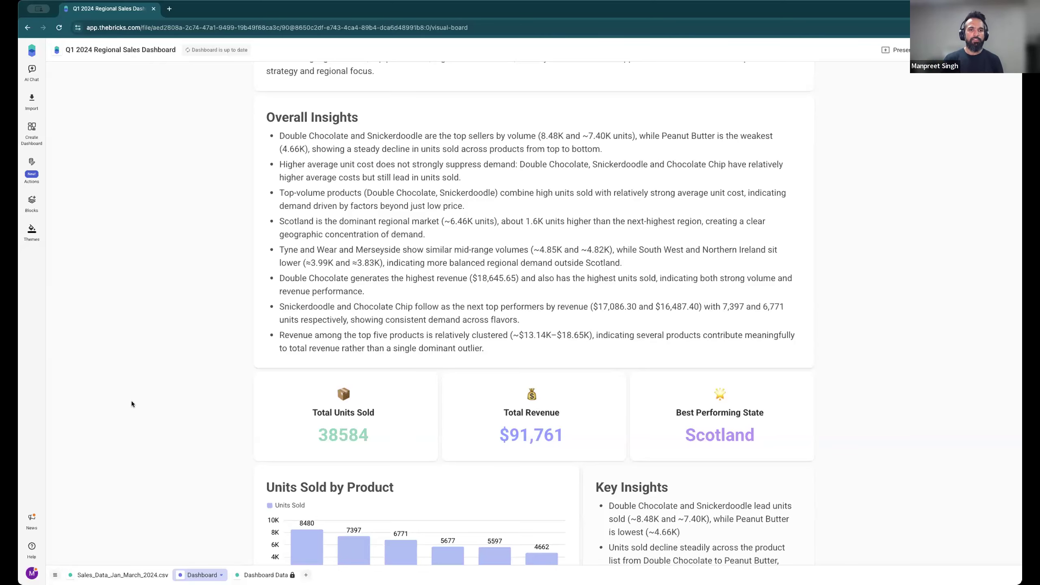
- Look over the Help options, start a support conversation with the Bricks team, and close the chat without sending a message
{"action": "left_click", "coordinate": [28, 548]}
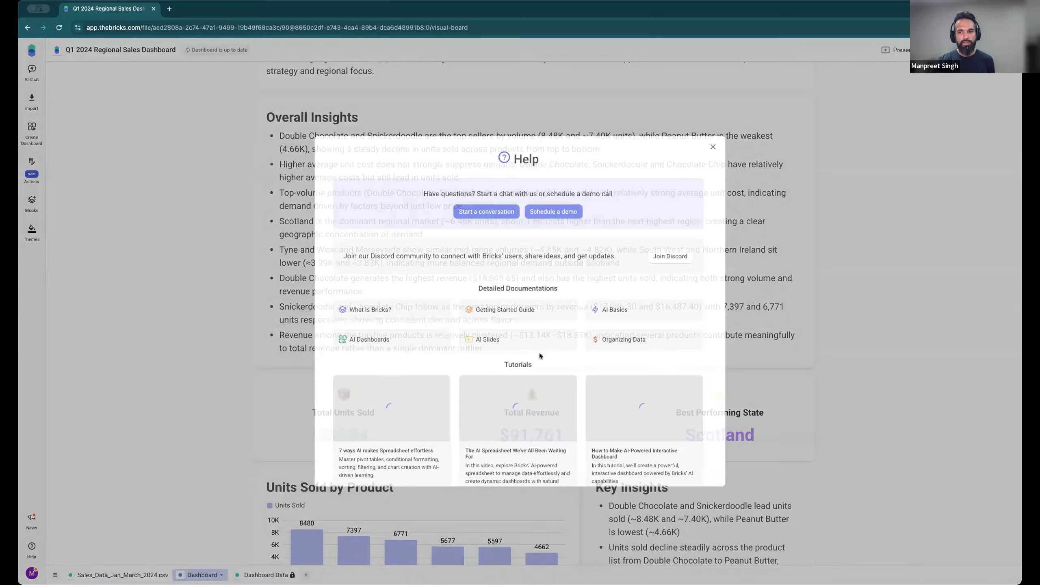
{"action": "left_click", "coordinate": [176, 406]}
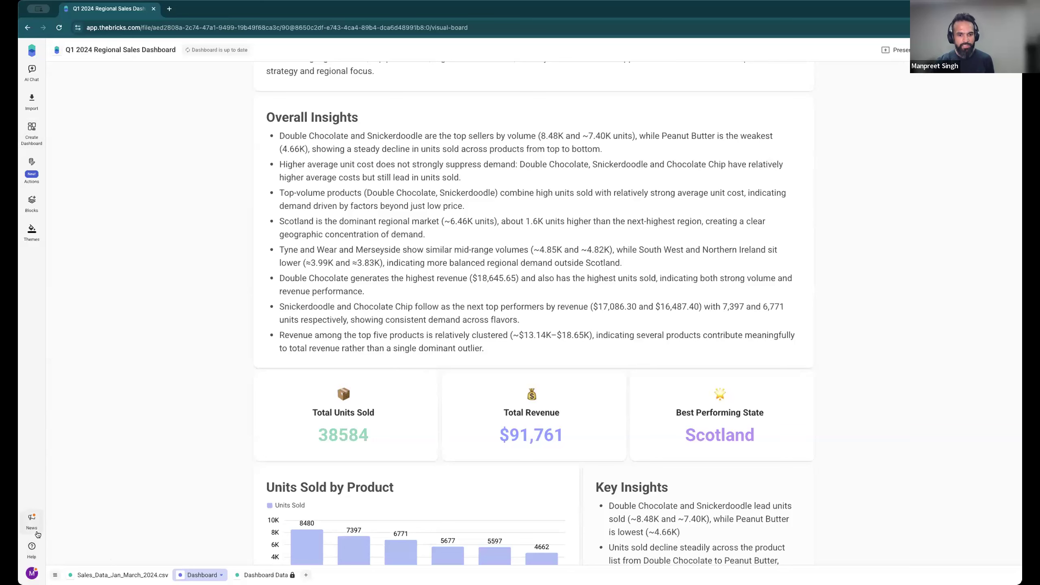
{"action": "left_click", "coordinate": [32, 549]}
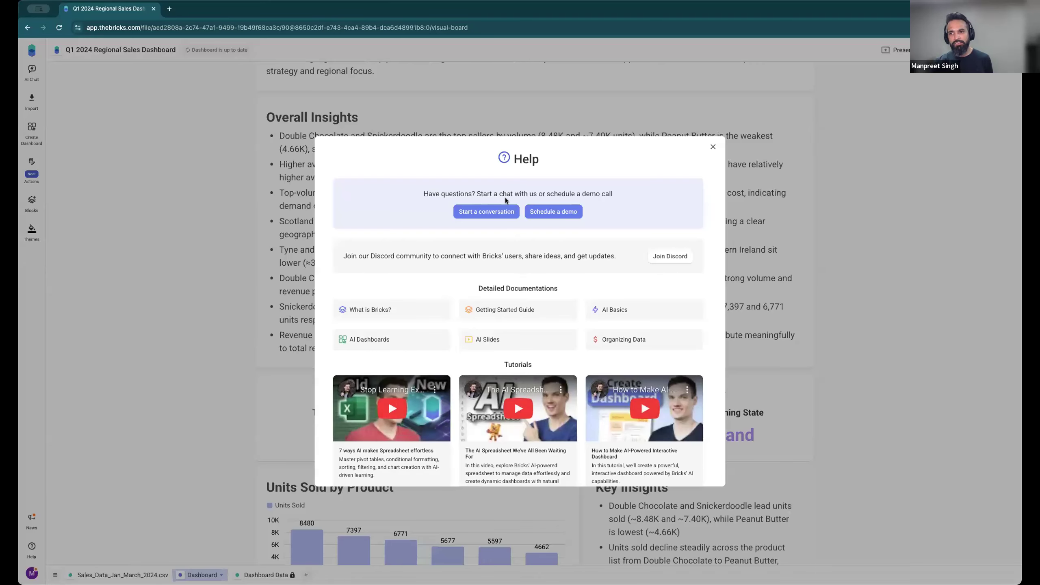
{"action": "left_click", "coordinate": [496, 213]}
{"action": "left_click", "coordinate": [874, 541]}
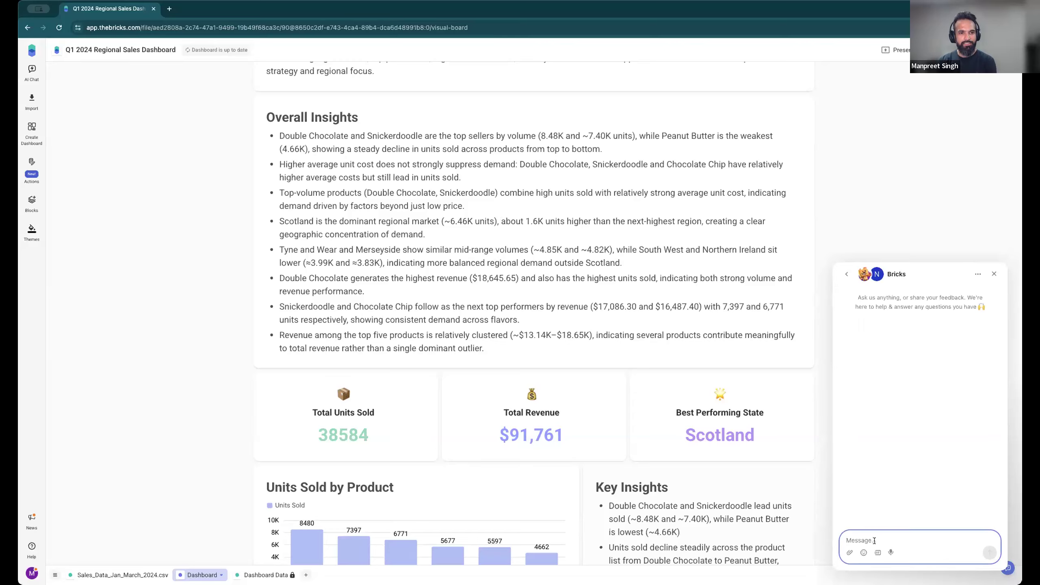
{"action": "left_click", "coordinate": [994, 274]}
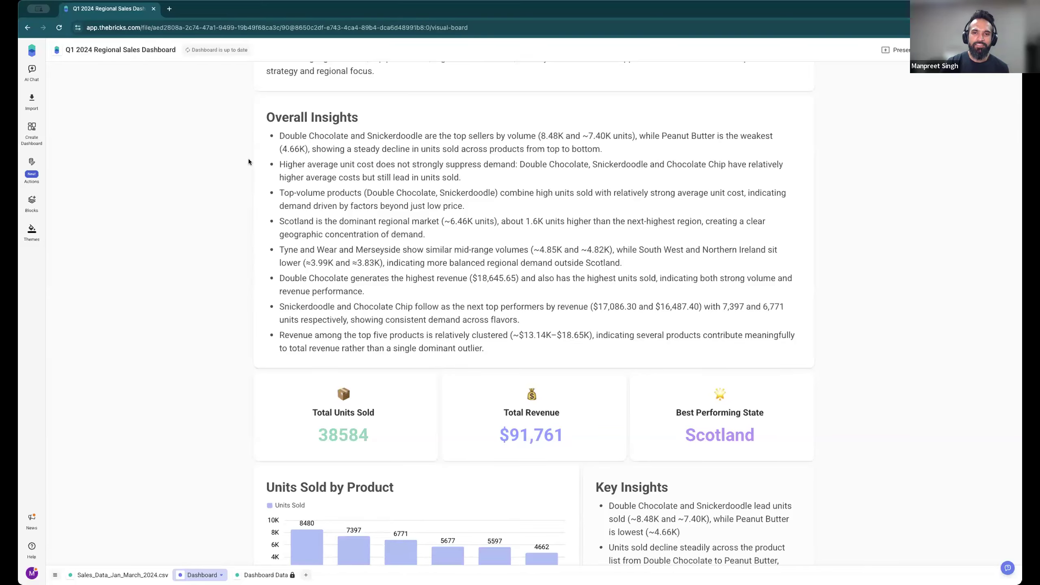
- Review the Q1 2024 Regional Sales Dashboard from its title to the Monthly Sales by State table, and return to the Webinar room's file list
{"action": "scroll", "coordinate": [175, 86], "scroll_direction": "down", "scroll_amount": 5}
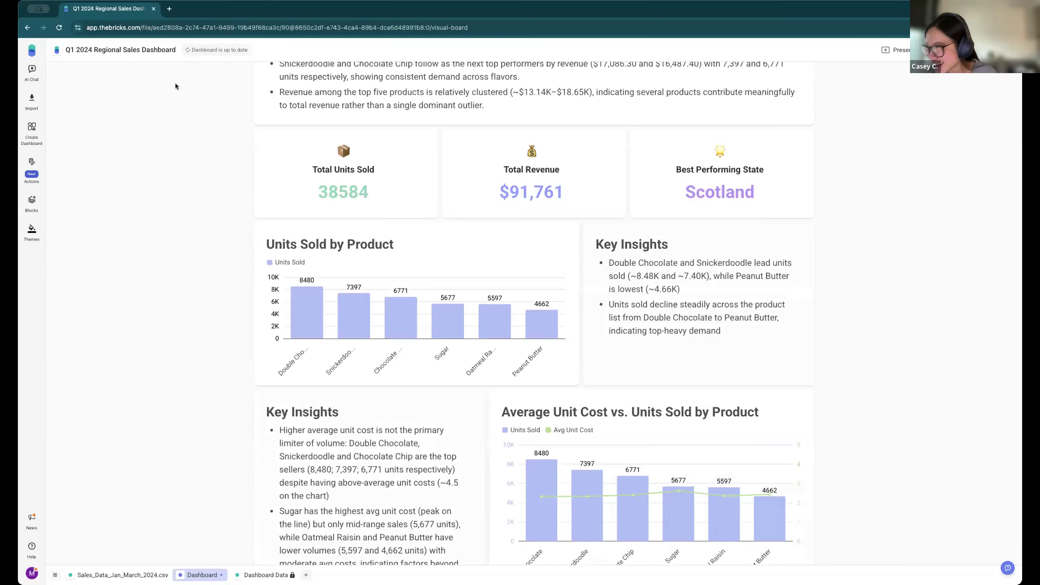
{"action": "scroll", "coordinate": [300, 171], "scroll_direction": "up", "scroll_amount": 8}
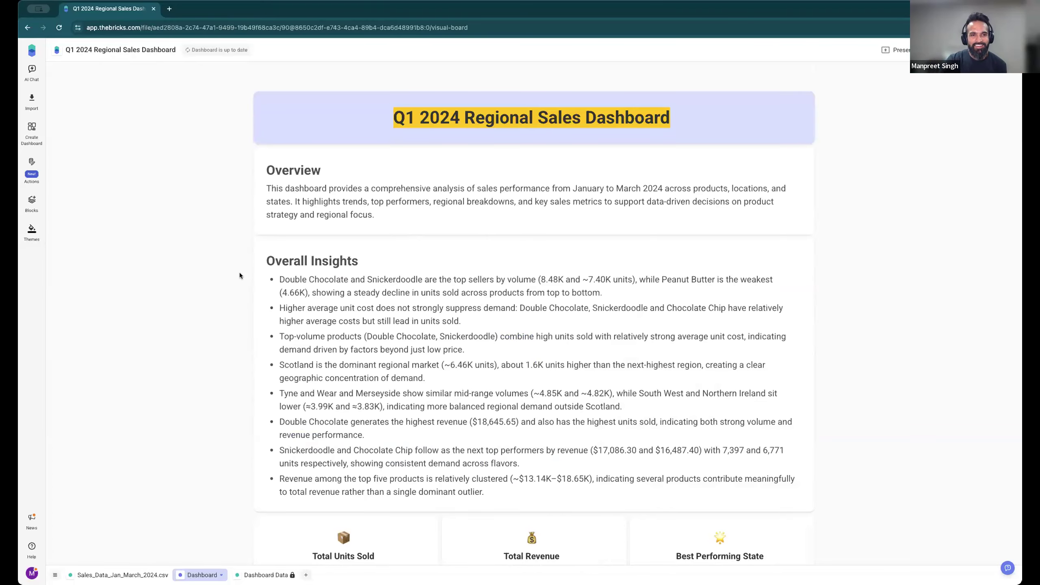
{"action": "scroll", "coordinate": [353, 297], "scroll_direction": "down", "scroll_amount": 10}
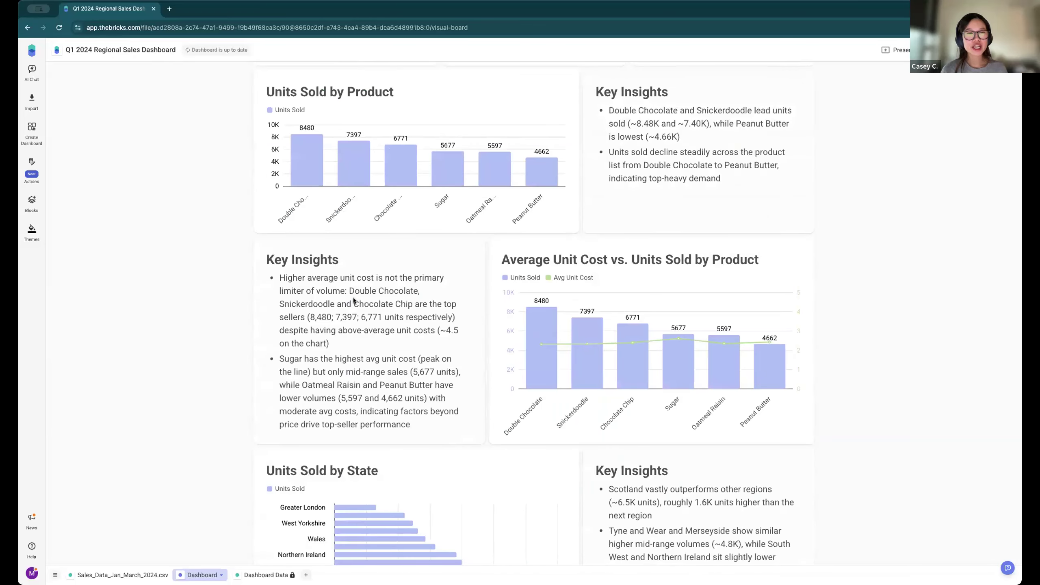
{"action": "scroll", "coordinate": [353, 298], "scroll_direction": "down", "scroll_amount": 15}
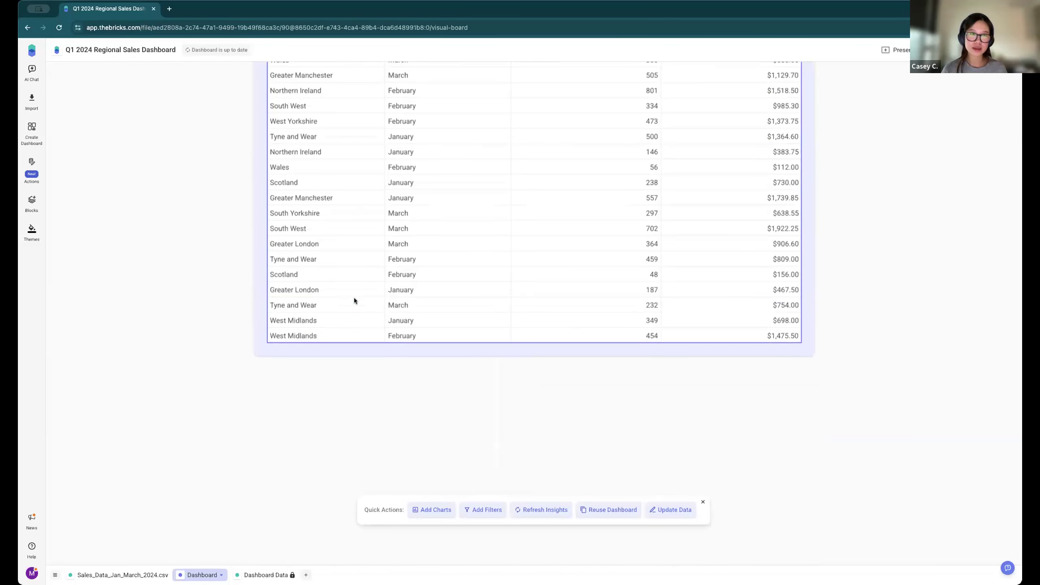
{"action": "scroll", "coordinate": [354, 297], "scroll_direction": "up", "scroll_amount": 12}
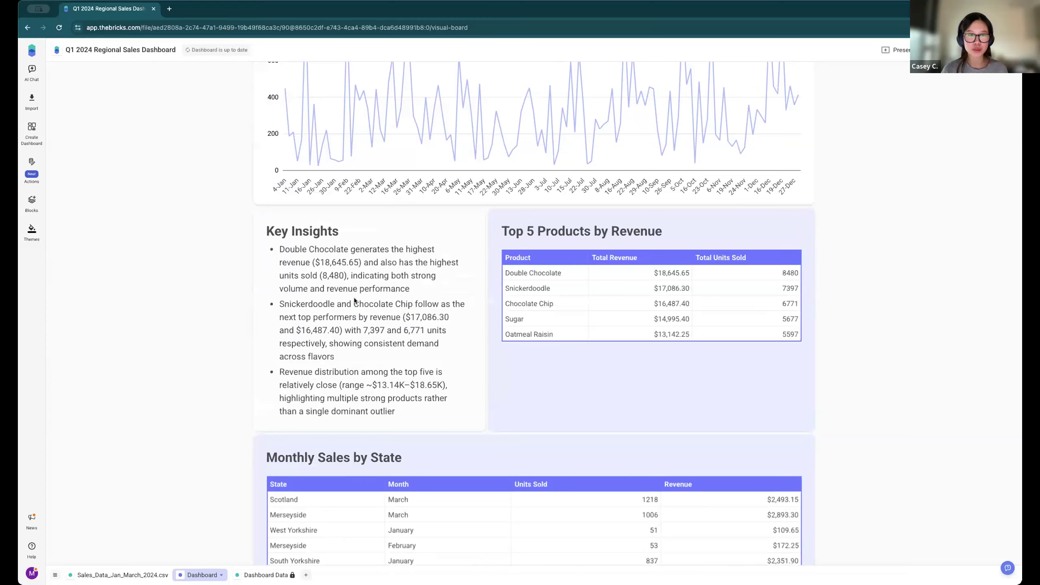
{"action": "scroll", "coordinate": [355, 300], "scroll_direction": "up", "scroll_amount": 15}
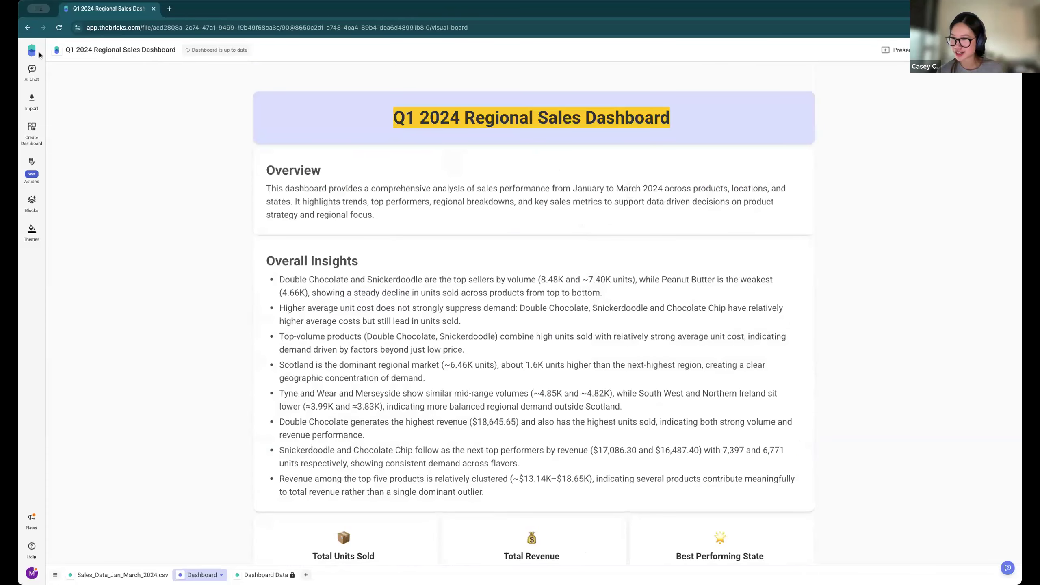
{"action": "left_click", "coordinate": [35, 50]}
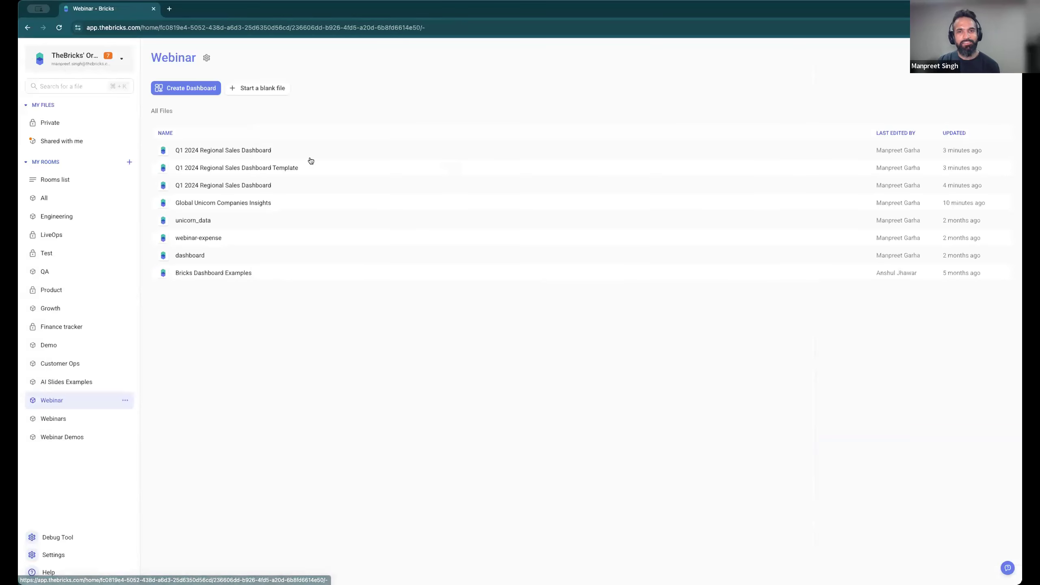